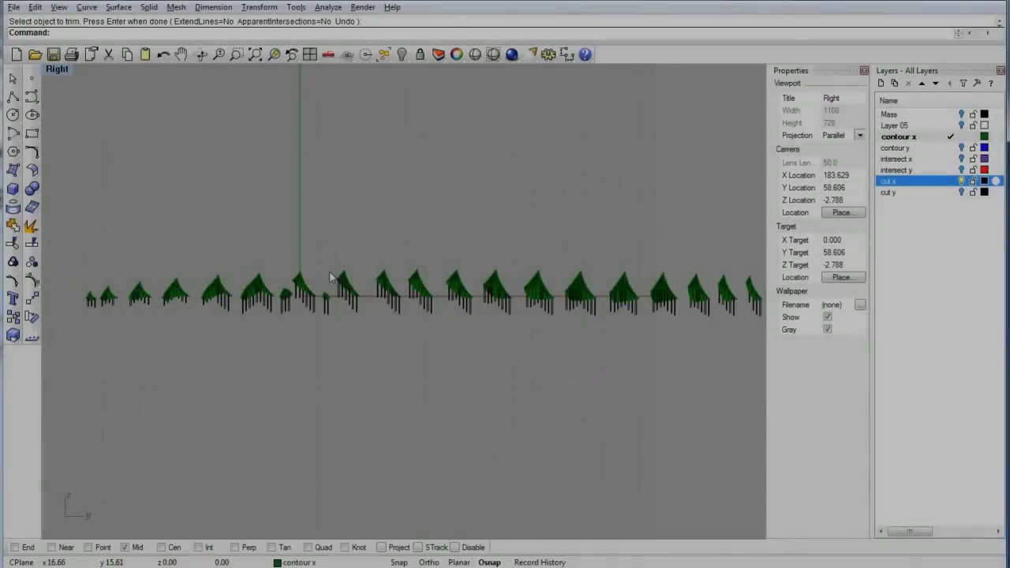
Examine the trimmed notches of the green contour profiles along the whole row in the Right view
scroll(295, 296, "up", 5)
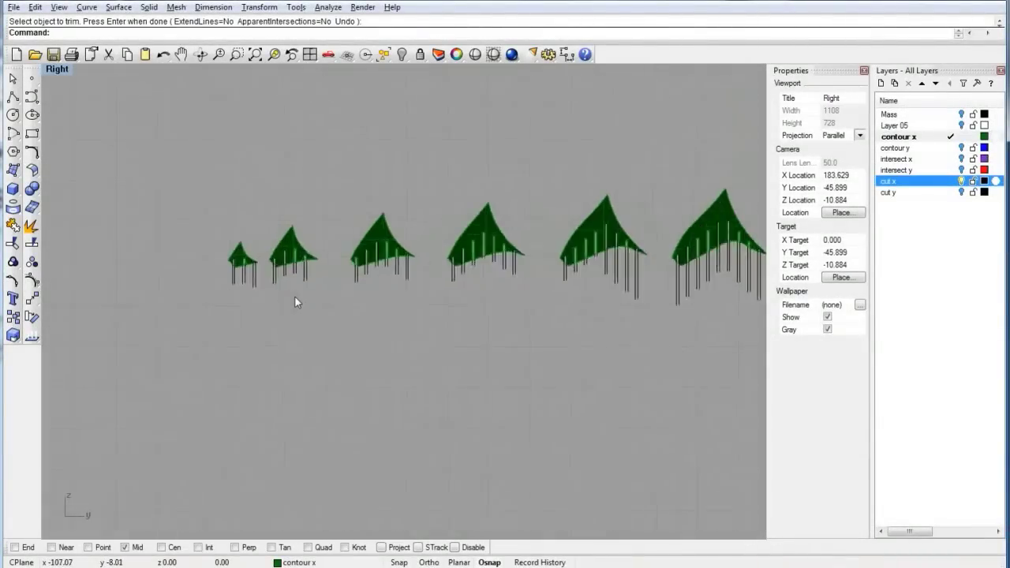
right_click_drag(544, 251, 313, 282)
right_click_drag(597, 261, 269, 277)
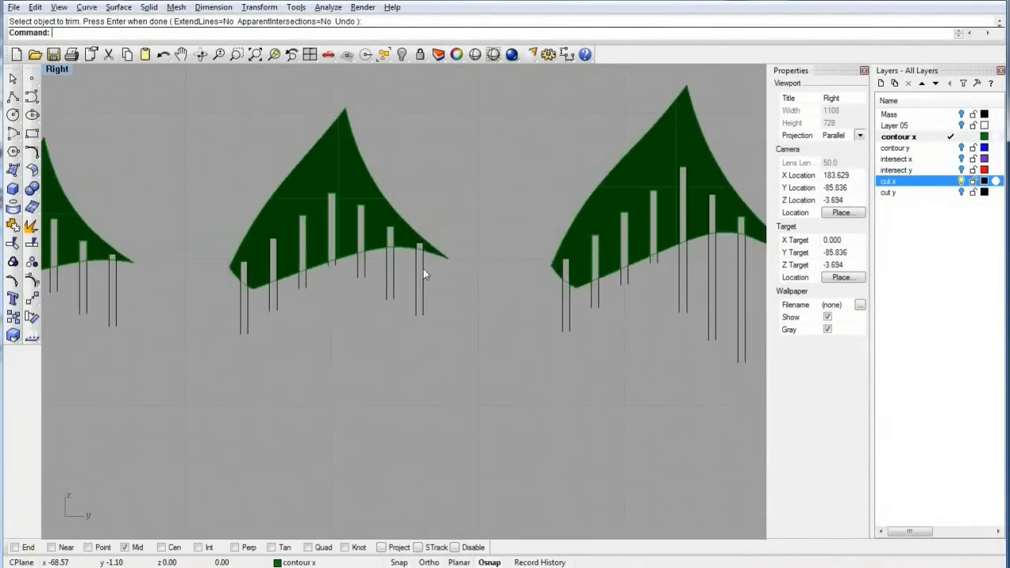
right_click_drag(573, 281, 213, 276)
right_click_drag(533, 261, 228, 267)
scroll(227, 267, "down", 10)
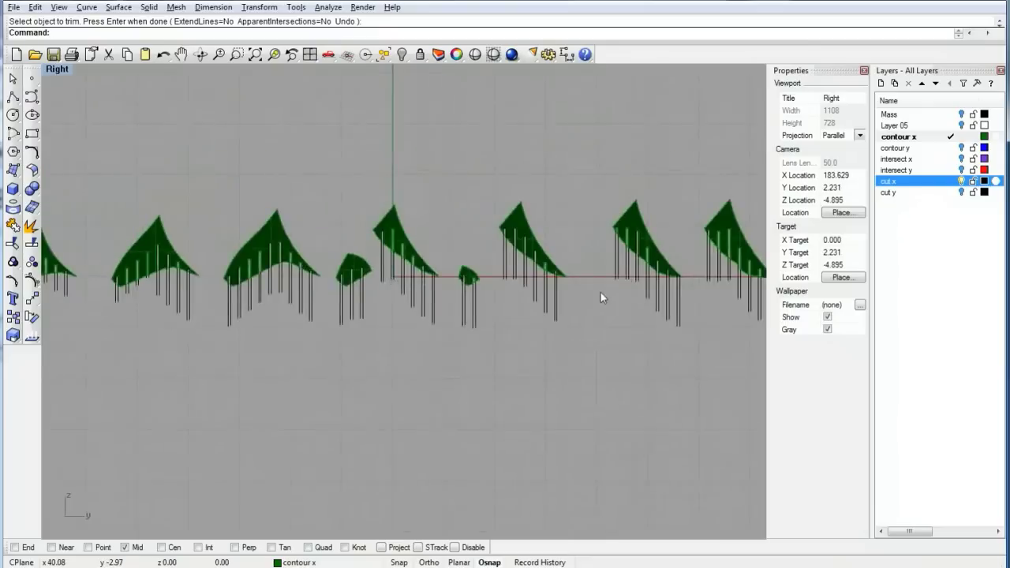
scroll(435, 288, "down", 2)
scroll(435, 288, "up", 8)
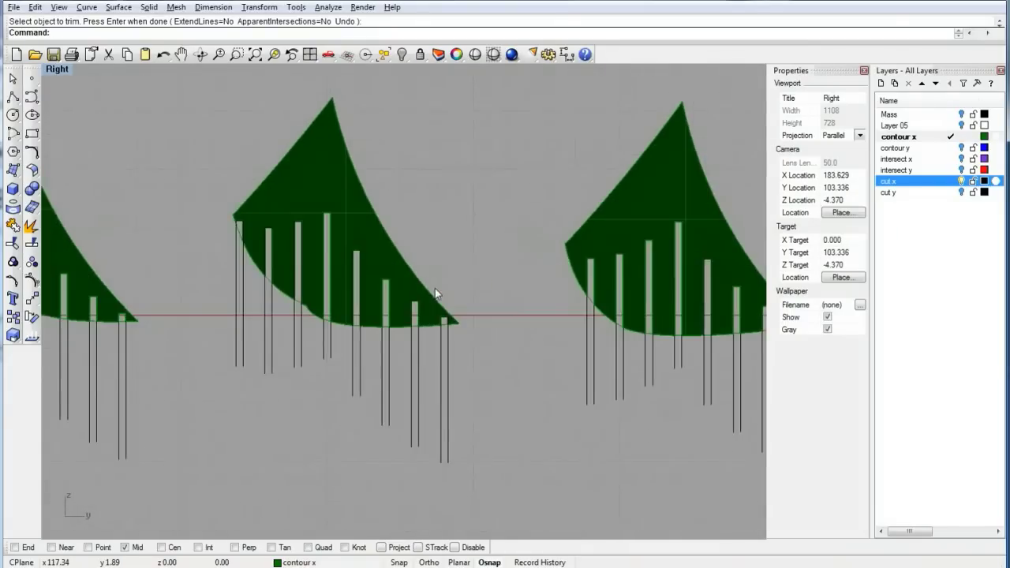
scroll(437, 289, "down", 6)
right_click_drag(590, 304, 427, 294)
right_click_drag(176, 284, 460, 289)
right_click_drag(273, 283, 509, 289)
right_click_drag(332, 288, 512, 298)
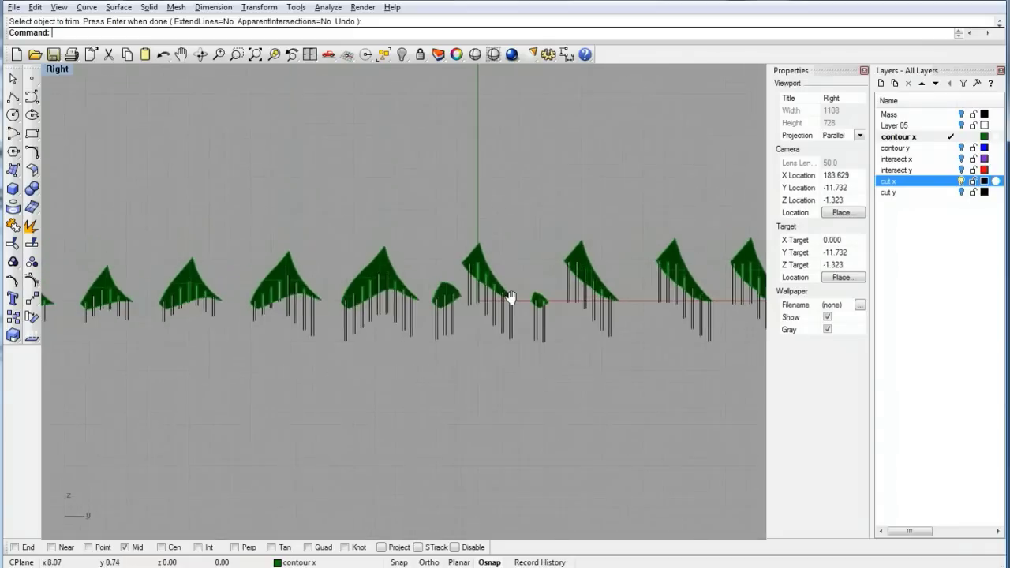
right_click_drag(281, 241, 377, 228)
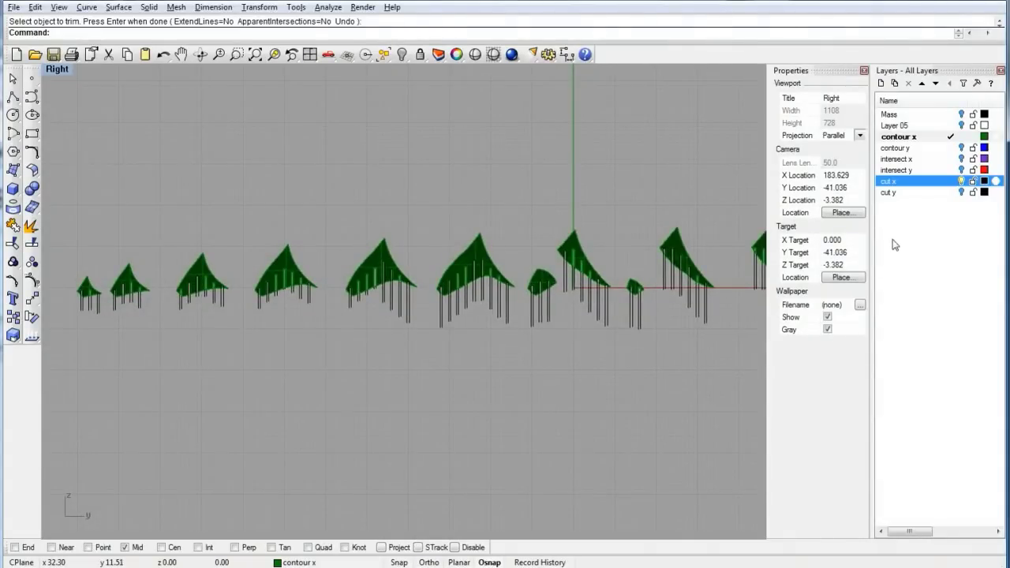
Hide the cut x layer and check the notched surfaces of the smallest profiles
left_click(961, 181)
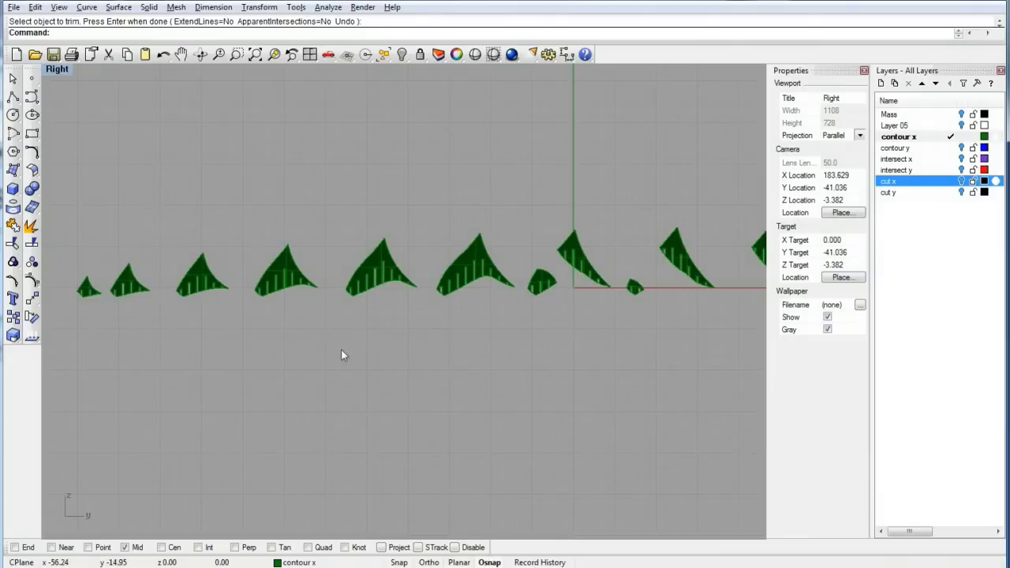
scroll(229, 292, "up", 5)
left_click(296, 260)
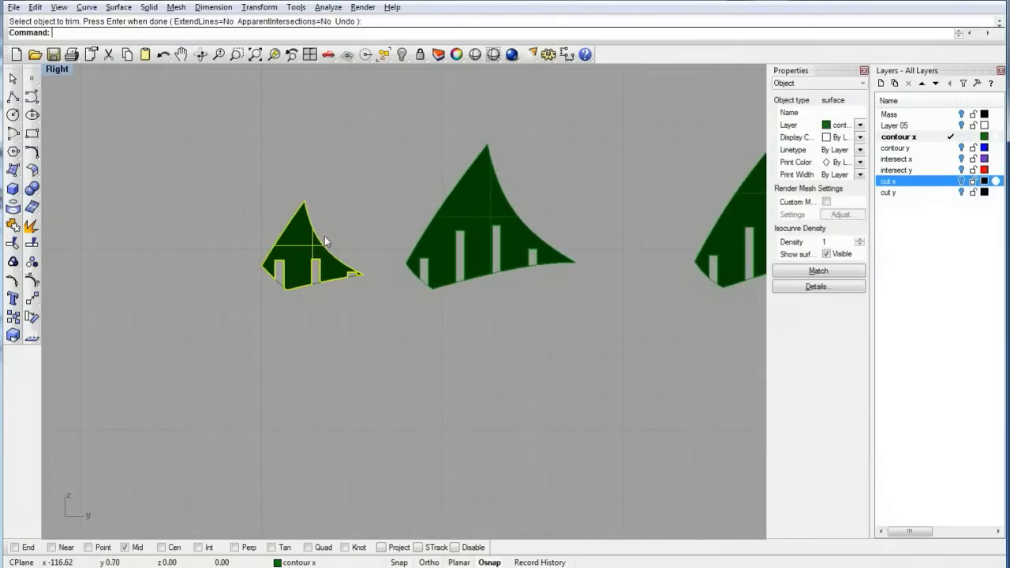
right_click_drag(383, 231, 223, 247)
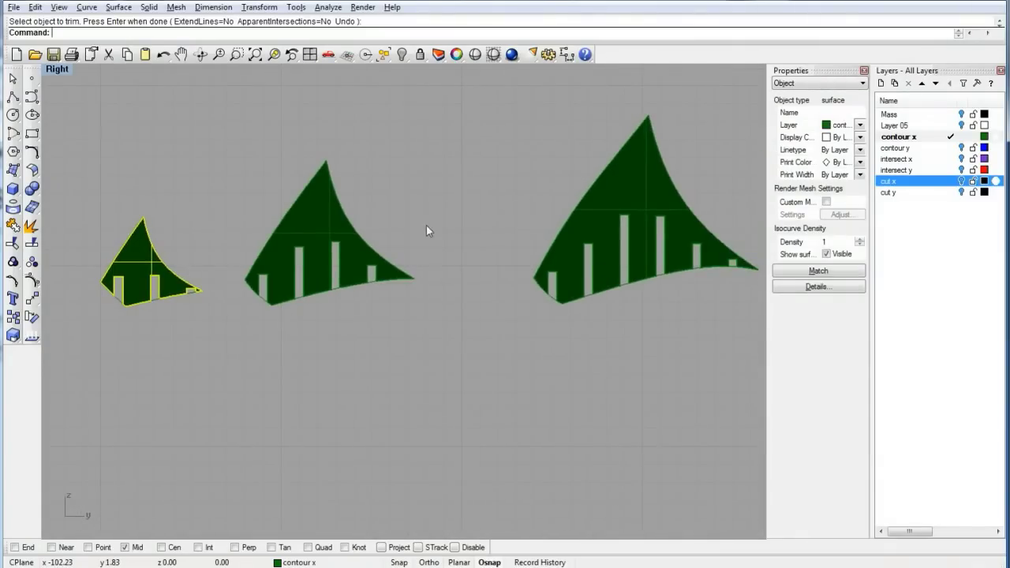
scroll(428, 235, "down", 7)
right_click_drag(663, 301, 579, 322)
left_click(342, 335)
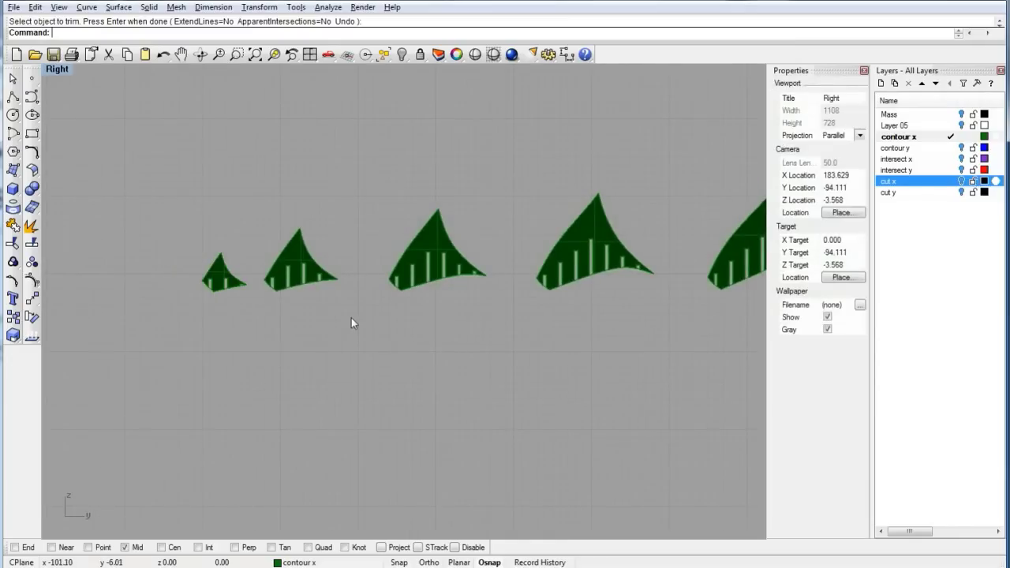
Select all visible curves in the model with SelCrv and check the selection along the row of profiles
type("SelCrv")
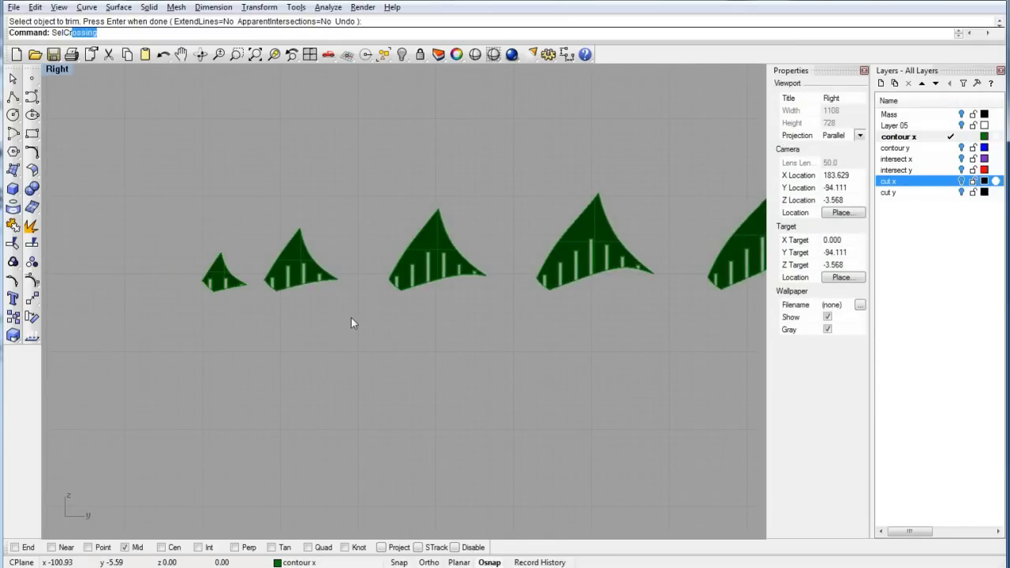
key("Return")
scroll(446, 341, "down", 12)
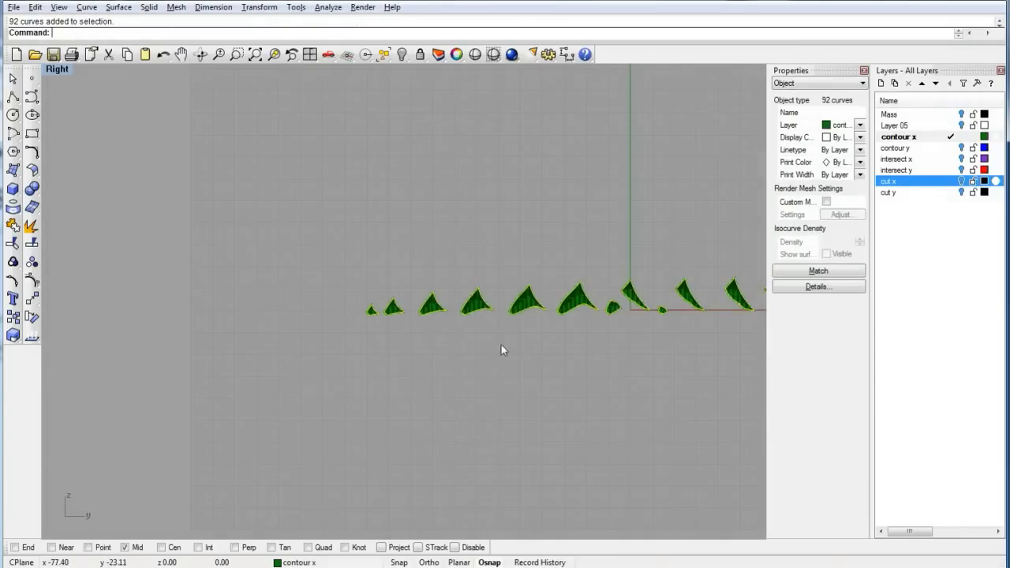
right_click_drag(481, 235, 503, 287)
scroll(417, 255, "up", 10)
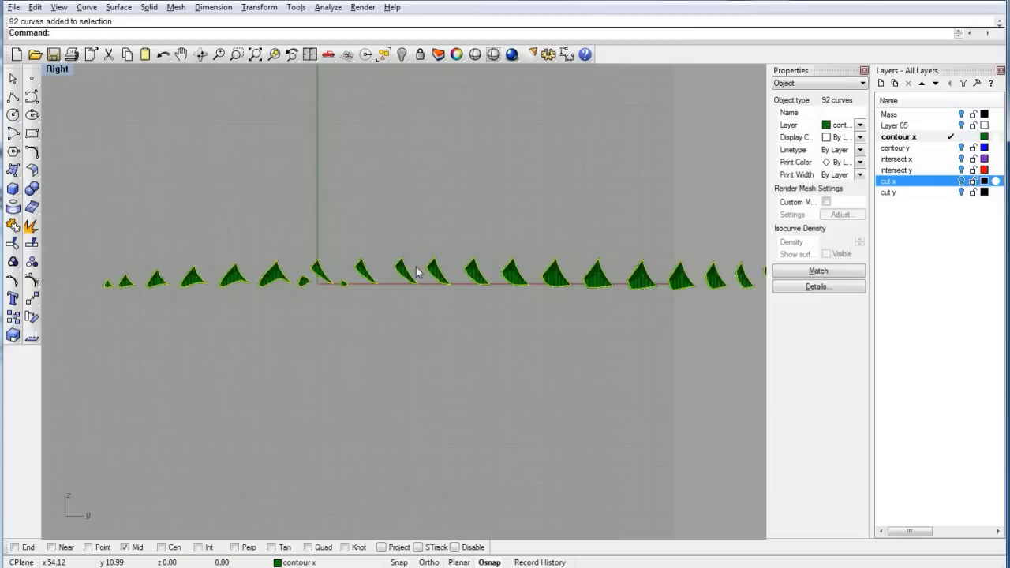
scroll(620, 270, "up", 2)
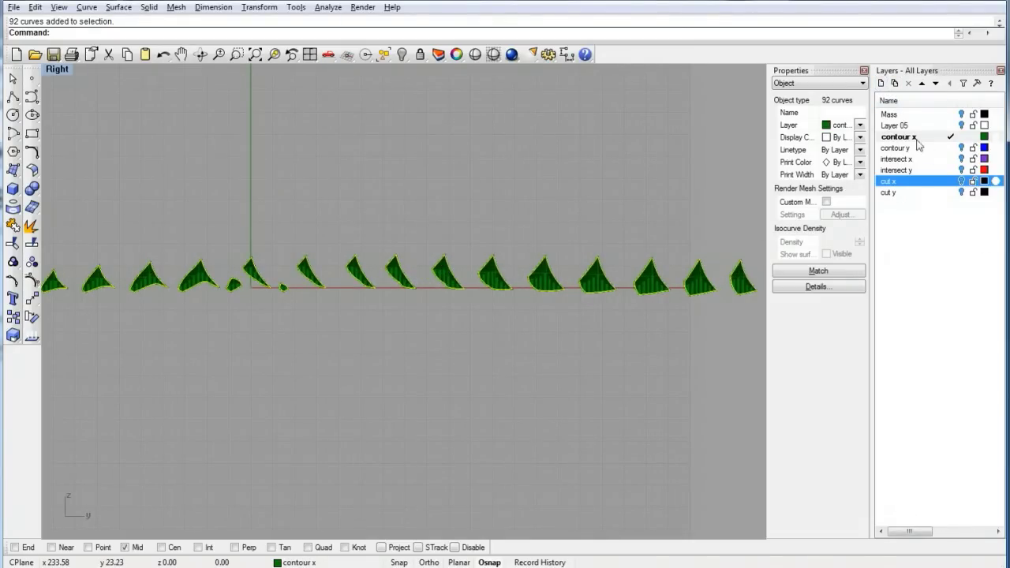
Create a new layer below cut y and name it Contour curve x
left_click(894, 194)
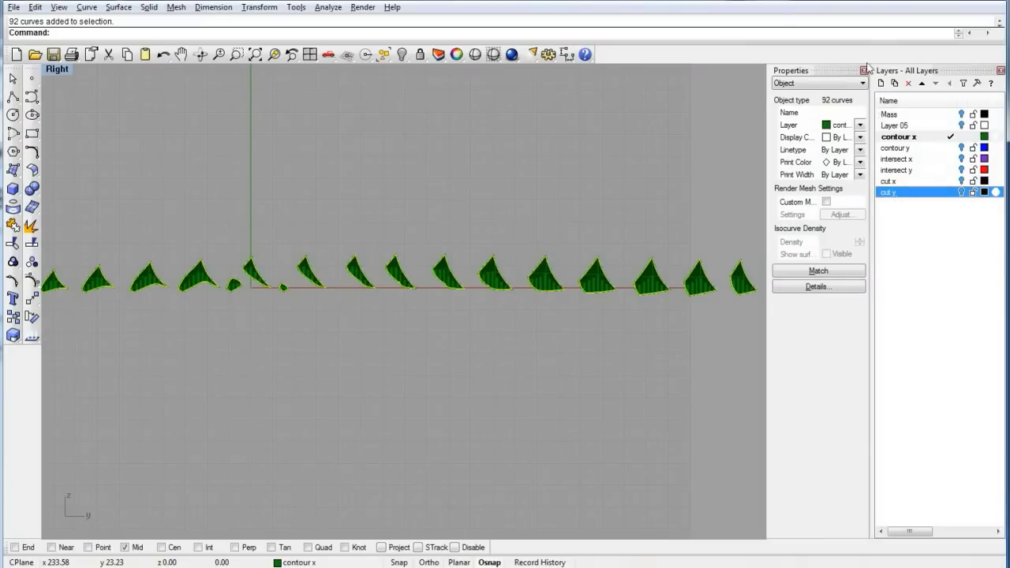
left_click(881, 83)
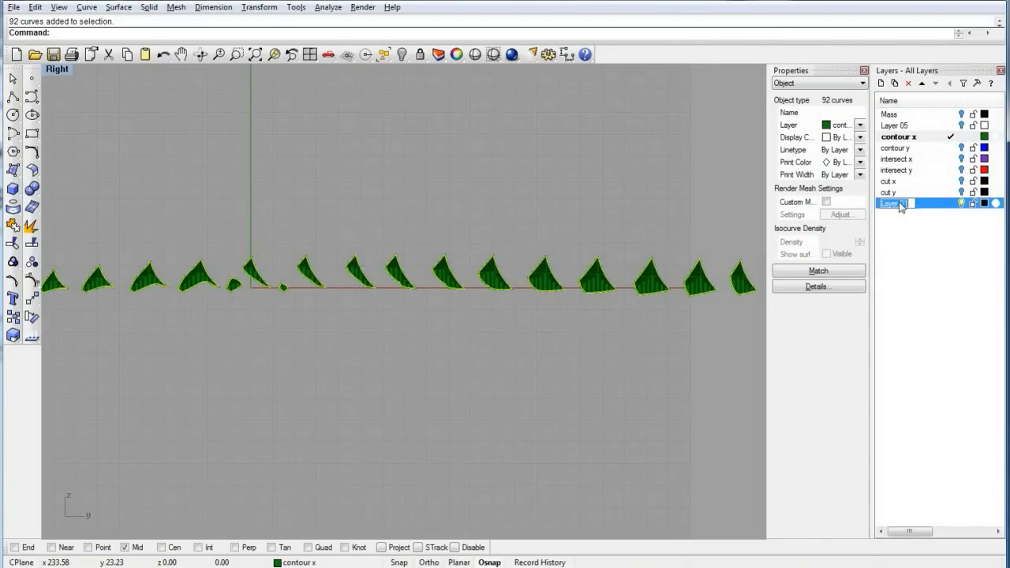
type("Contour curve x")
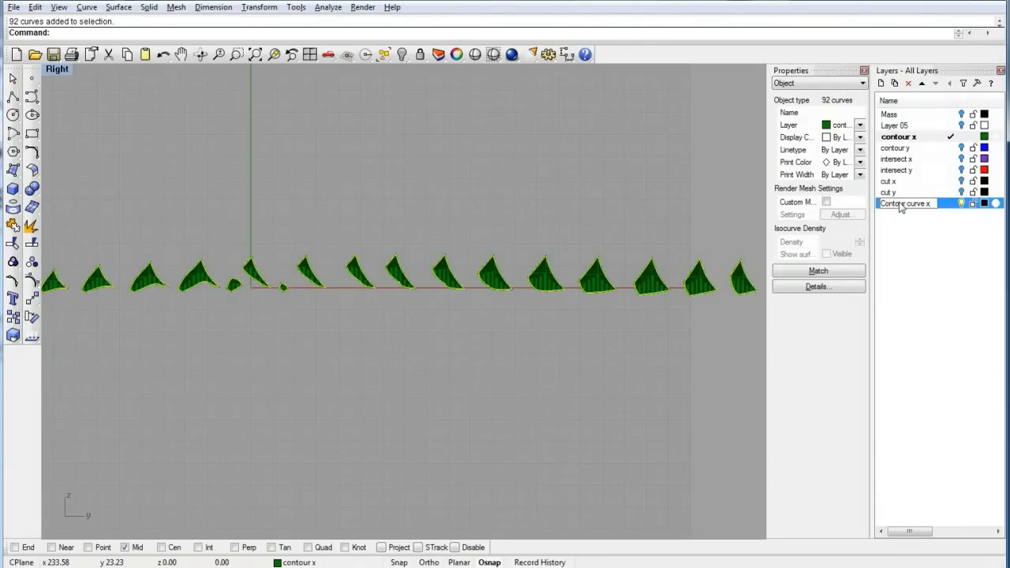
key("Return")
Move the selected curves to the Contour curve x layer and hide that layer, leaving the profile surfaces
right_click(916, 204)
left_click(910, 356)
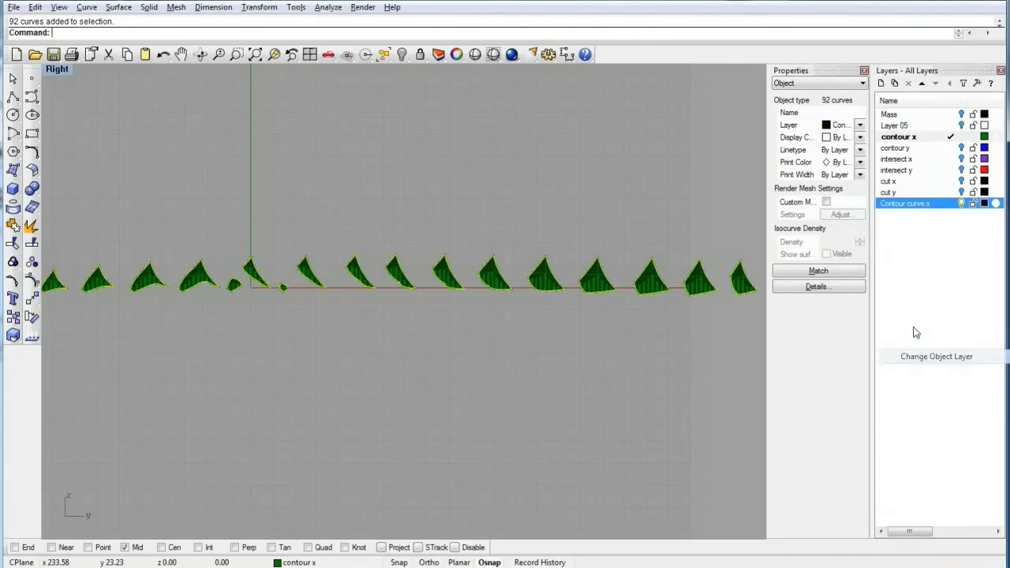
left_click(449, 188)
scroll(359, 302, "up", 5)
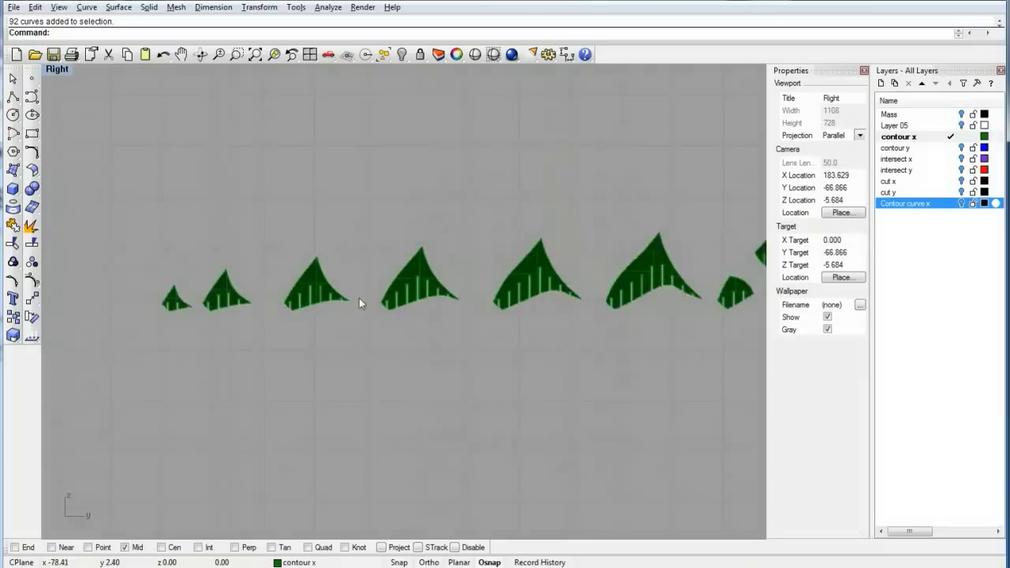
scroll(360, 299, "down", 5)
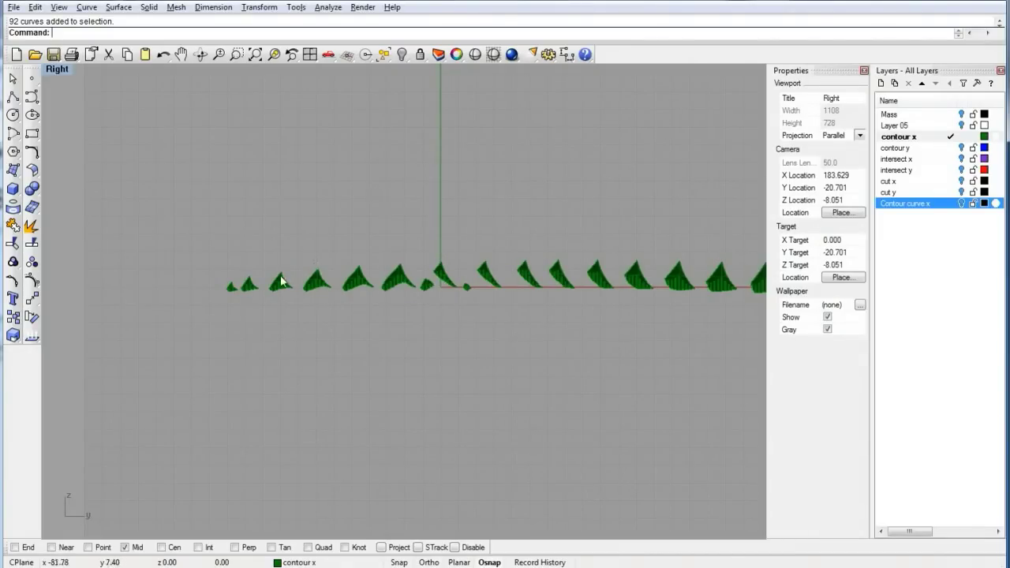
Examine the order of the profiles in the Top view and select the two surfaces lying on the same section line
scroll(233, 293, "up", 5)
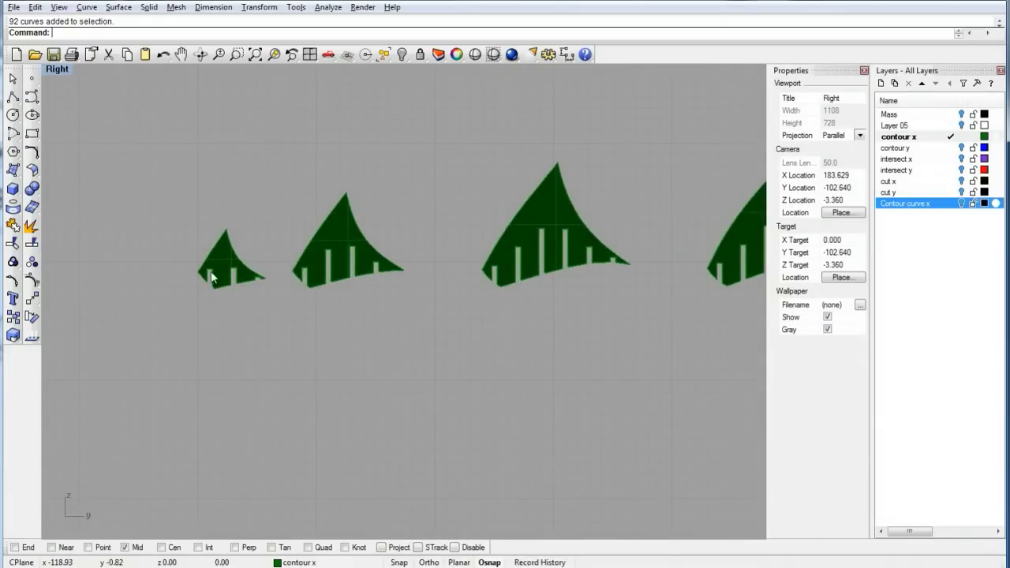
right_click_drag(247, 282, 235, 315)
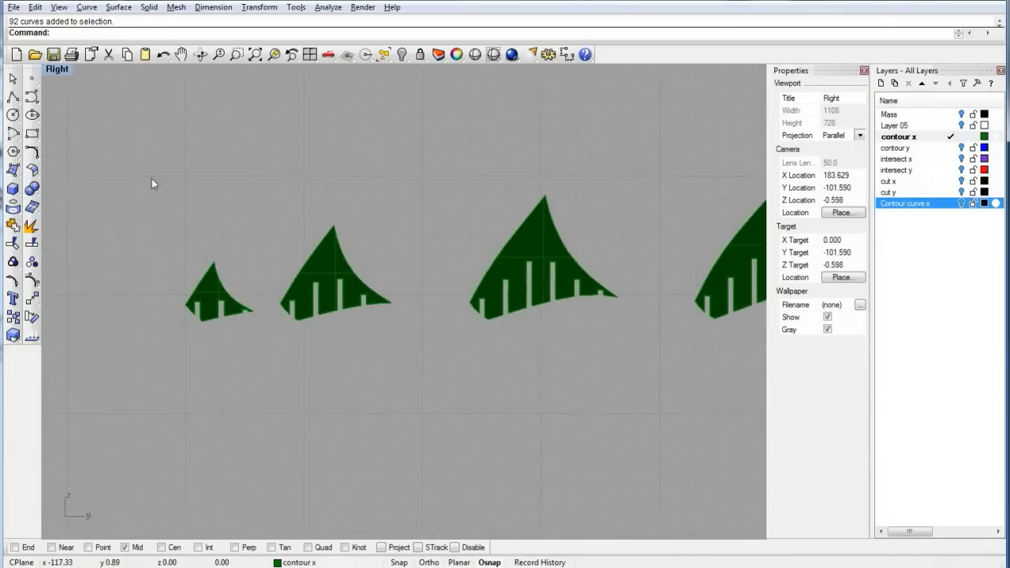
double_click(59, 69)
scroll(267, 233, "down", 4)
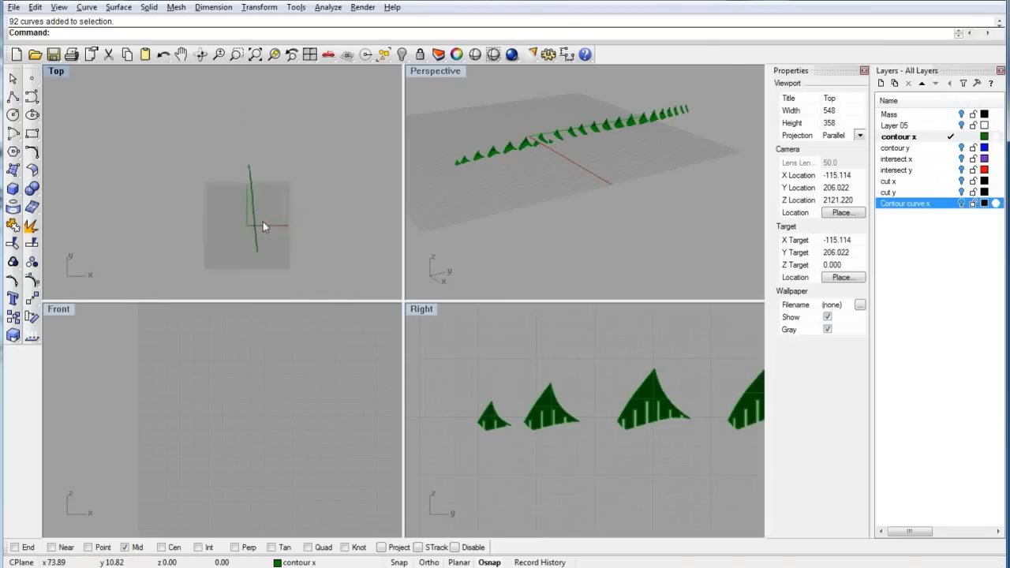
scroll(249, 197, "up", 5)
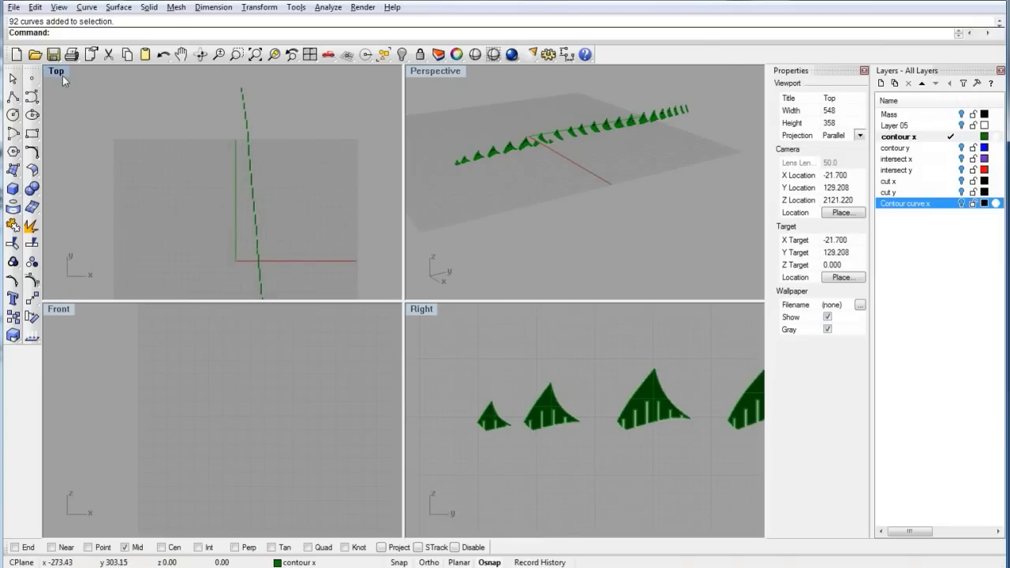
double_click(61, 74)
scroll(419, 271, "down", 2)
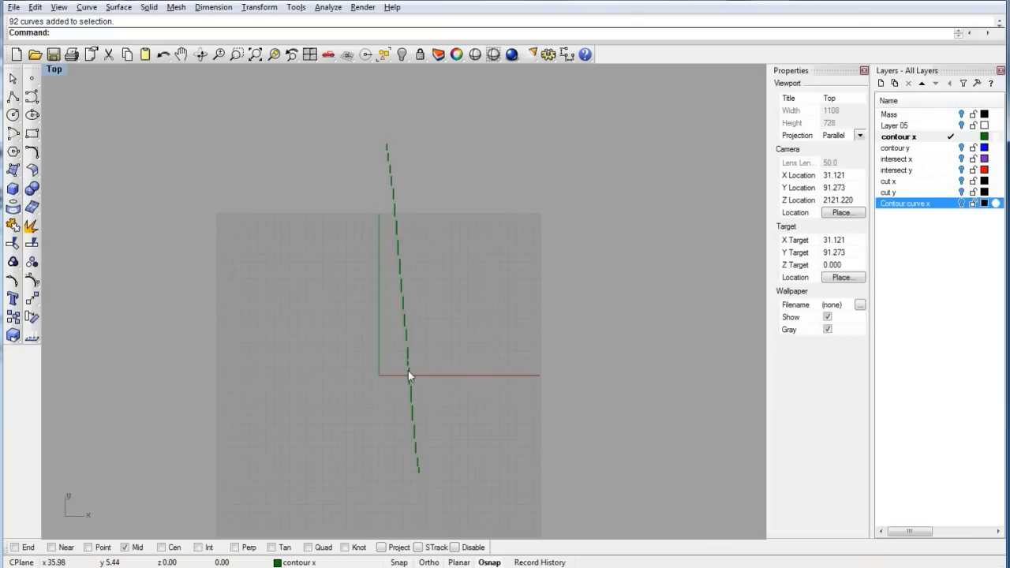
scroll(408, 371, "up", 5)
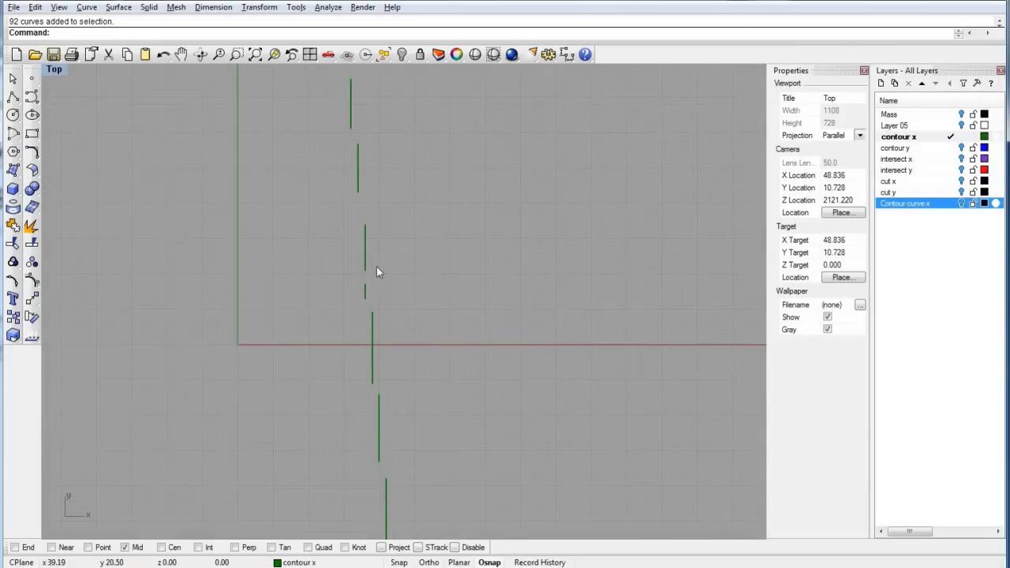
left_click_drag(373, 308, 369, 309)
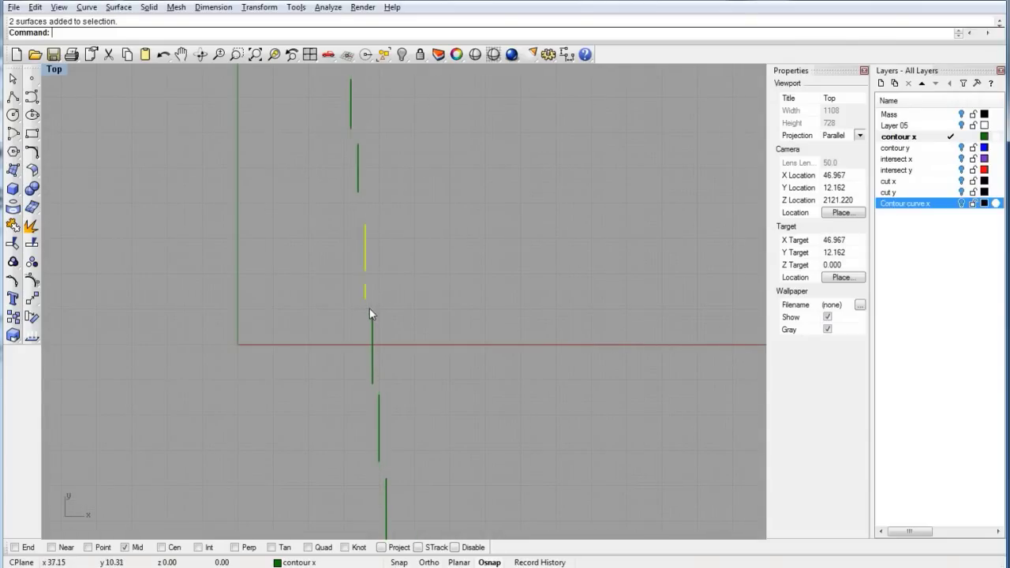
scroll(371, 296, "up", 4)
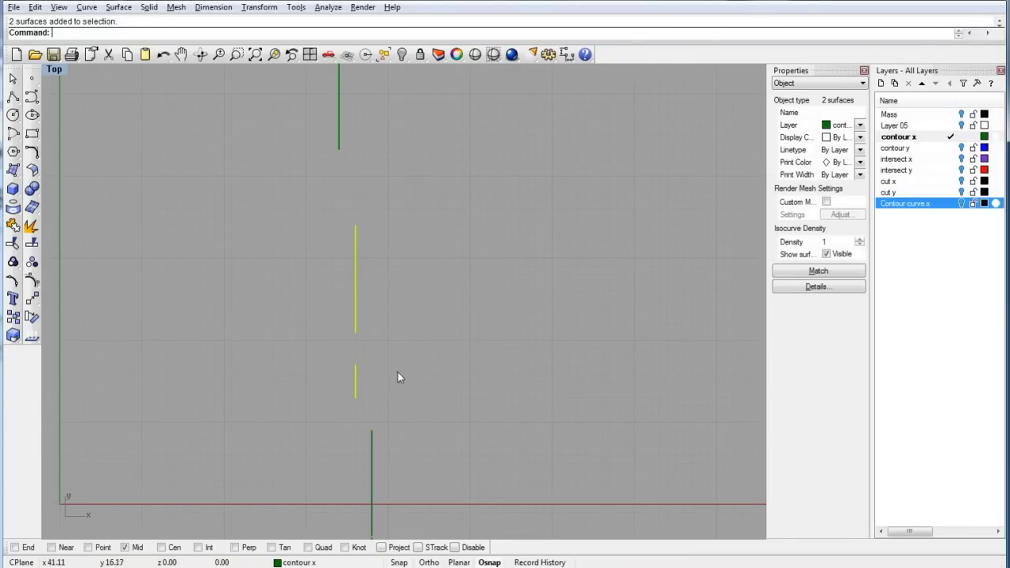
Start a TextObject in the Right view, set to create curves with a text height of 0.5 inches
double_click(56, 70)
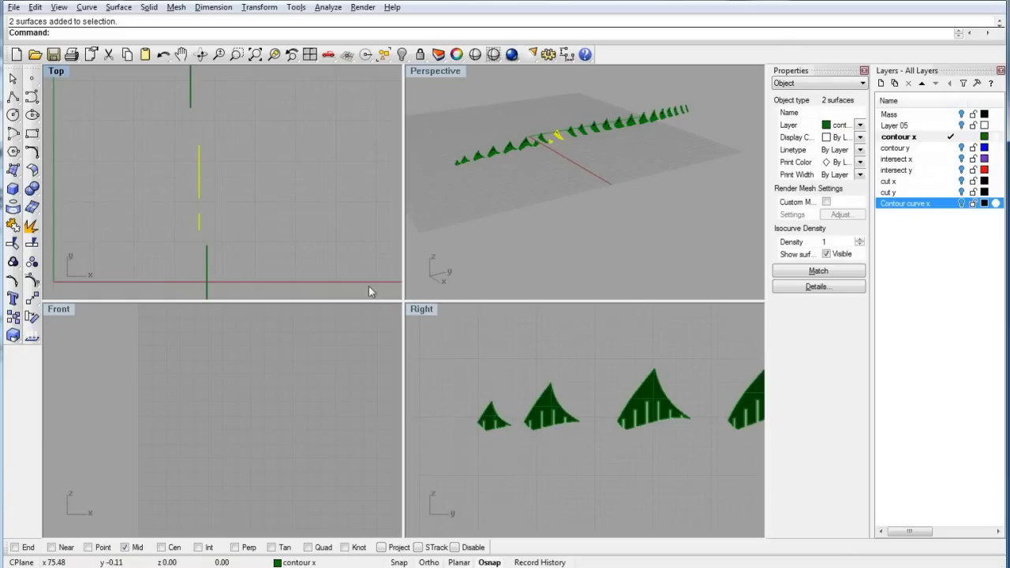
double_click(421, 307)
right_click_drag(345, 356, 288, 348)
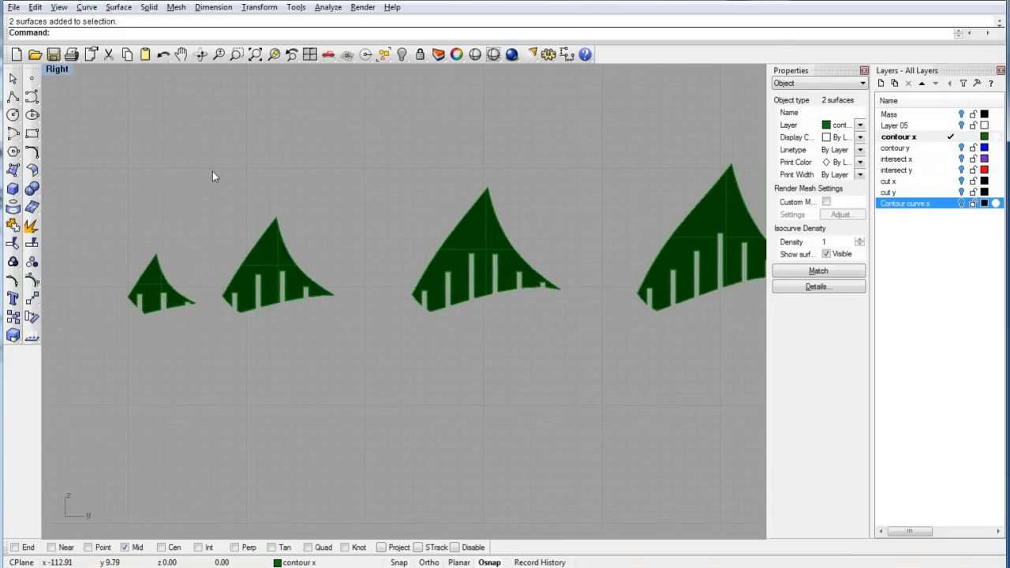
type("Tex")
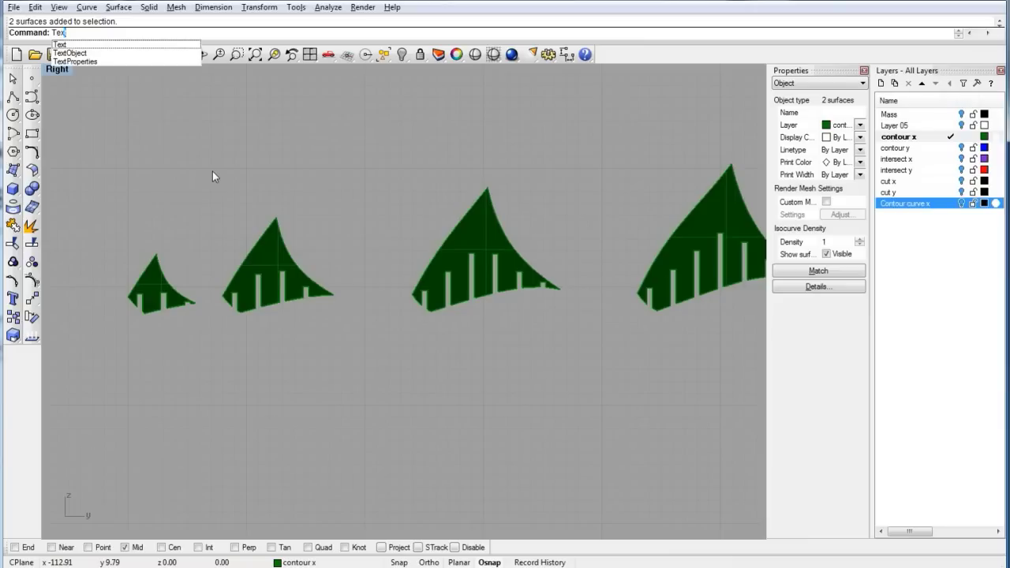
type("tObject")
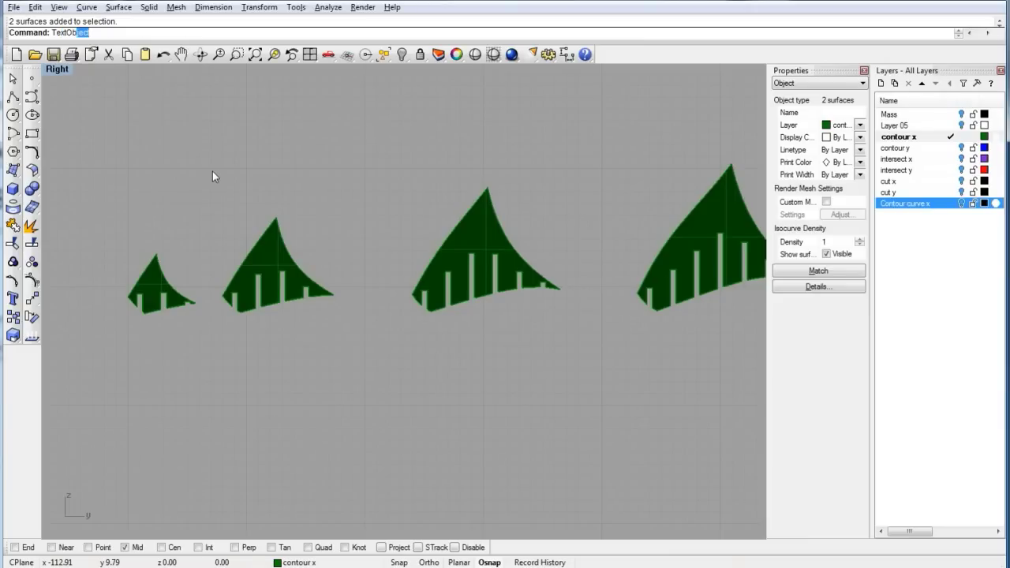
key("Return")
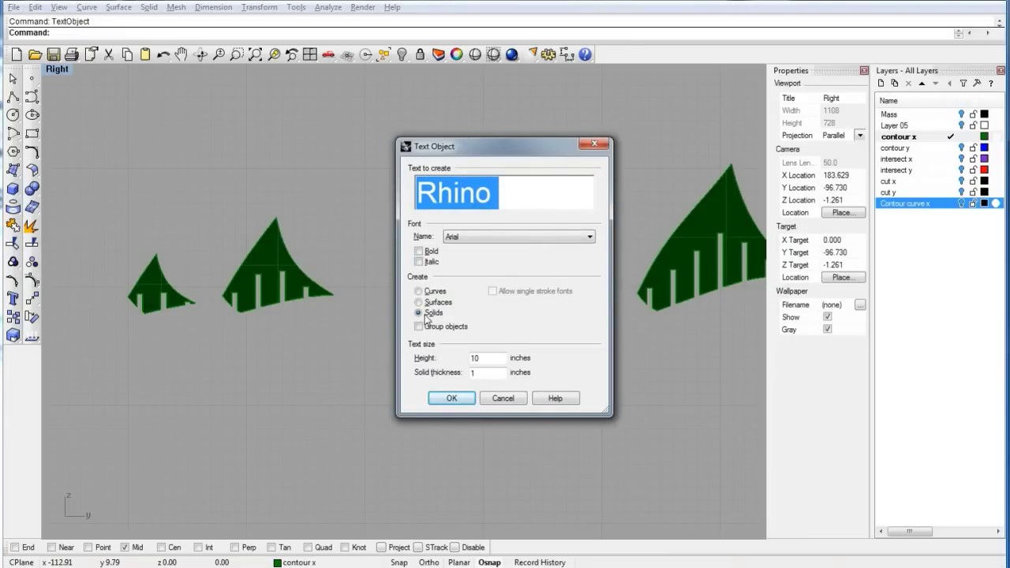
left_click(420, 293)
left_click(508, 202)
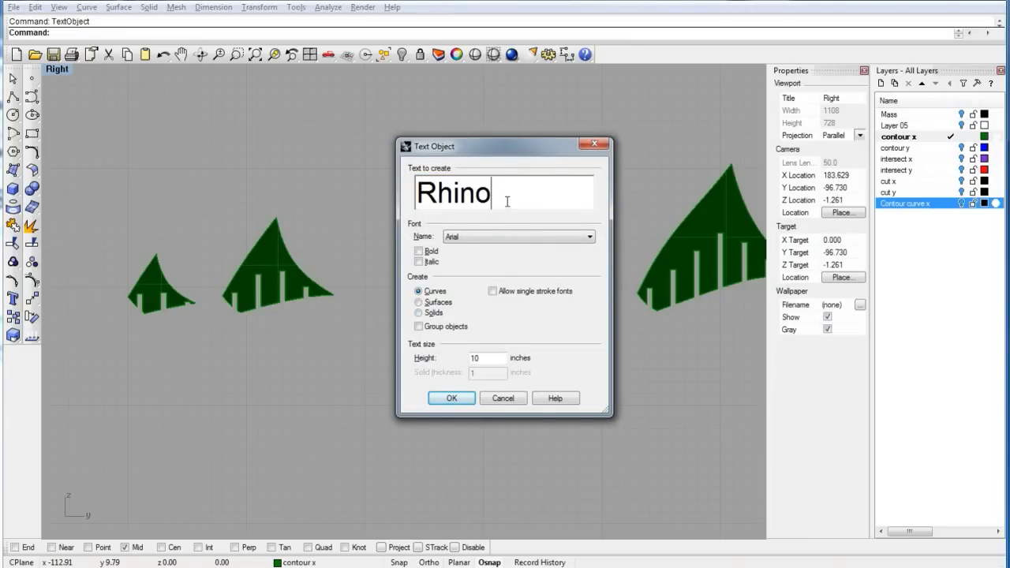
left_click_drag(538, 191, 341, 179)
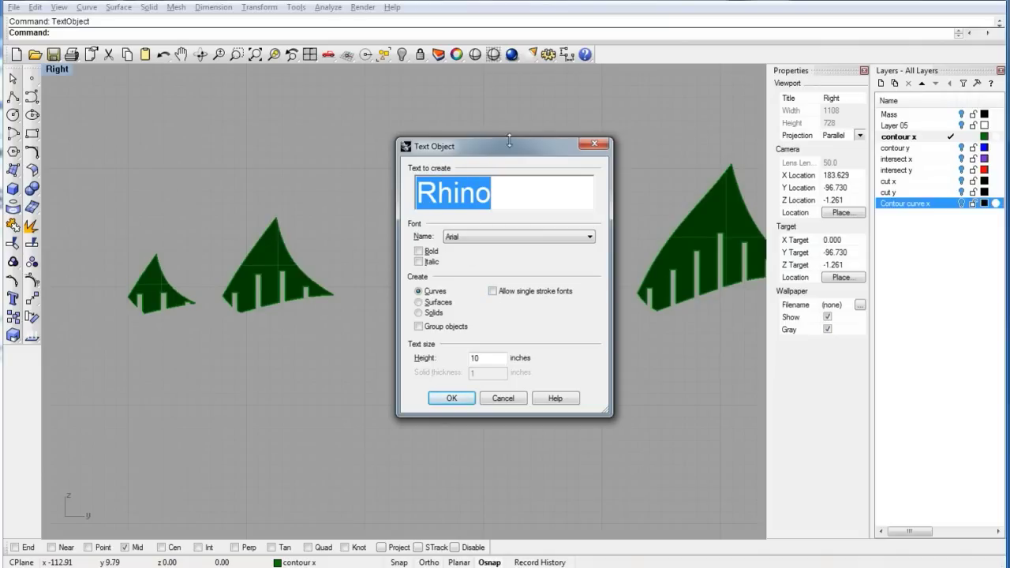
mouse_move(509, 141)
left_mouse_down()
mouse_move(558, 141)
mouse_move(520, 145)
left_mouse_up()
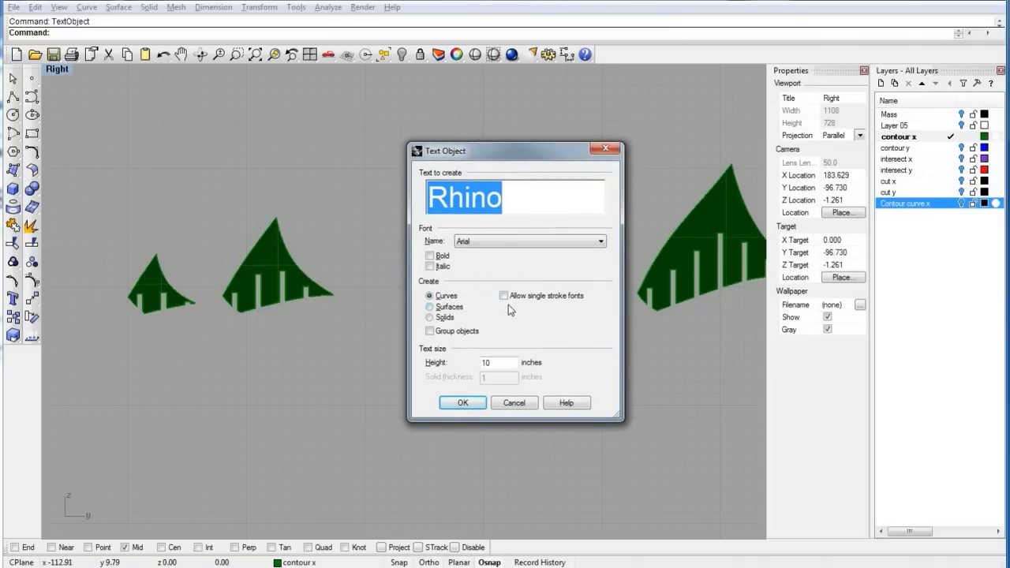
left_click_drag(515, 362, 483, 363)
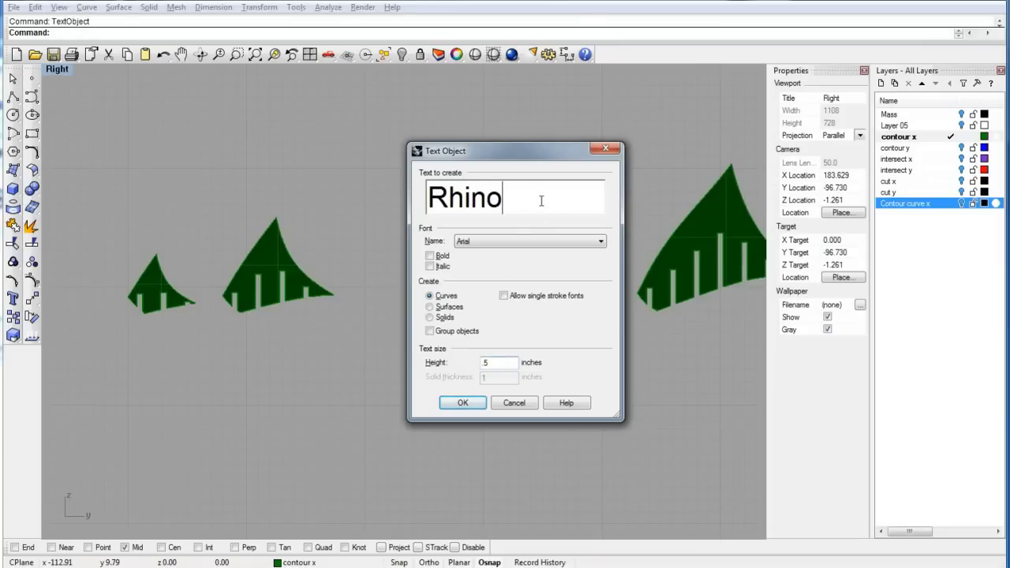
Enter the sequential labels x1 through x25 as the text and place the row of text below the profiles
left_click_drag(542, 200, 309, 167)
type("x1")
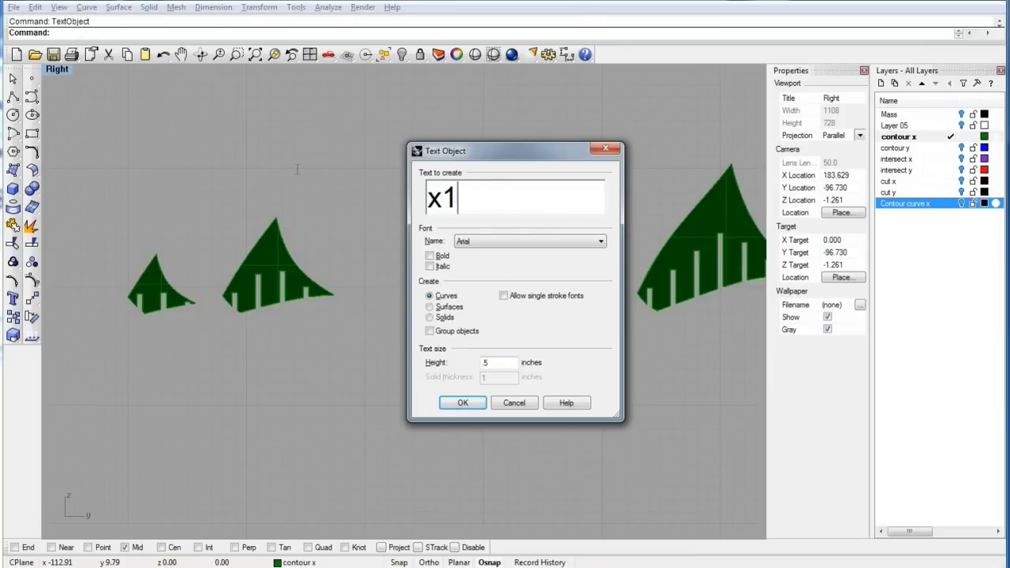
type(" x2 x3 x4 5")
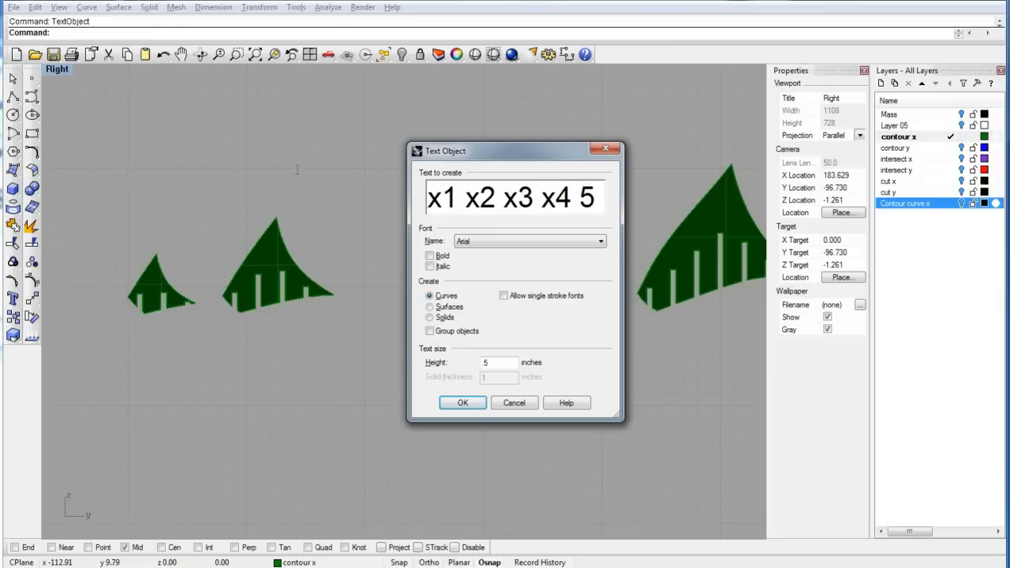
key("BackSpace")
type("x5 x")
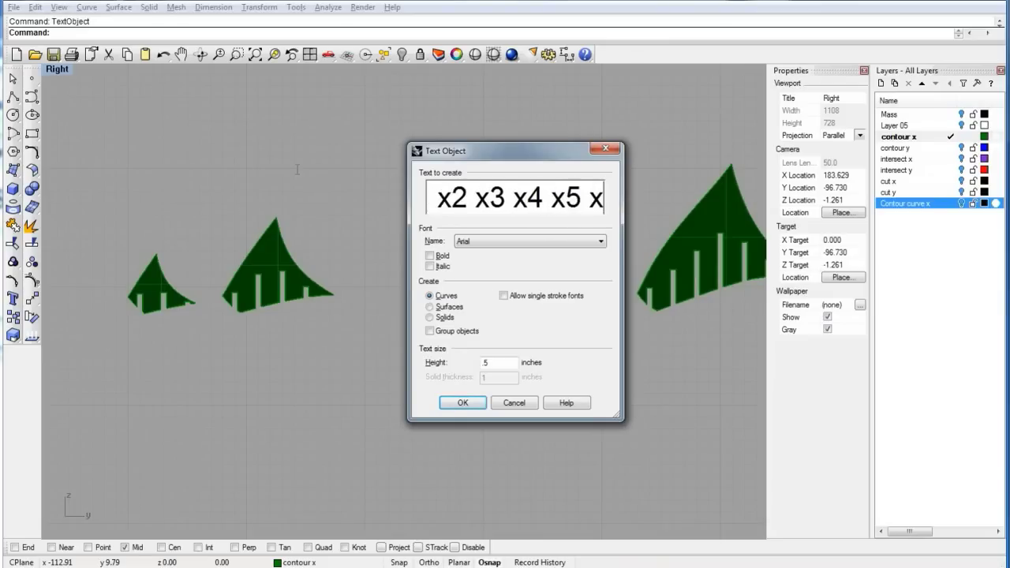
type("6 x7x")
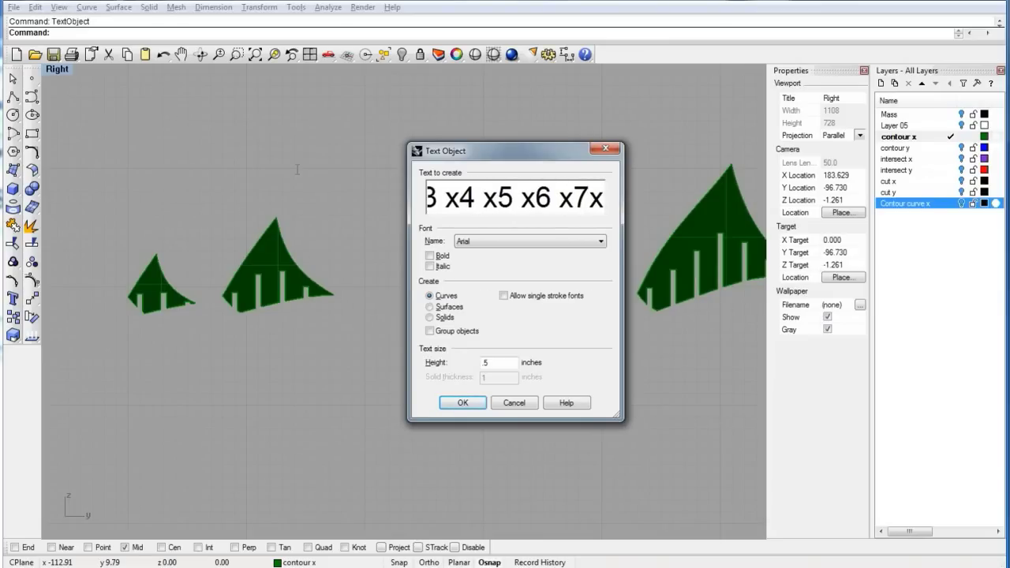
key("BackSpace")
type("x8 x9")
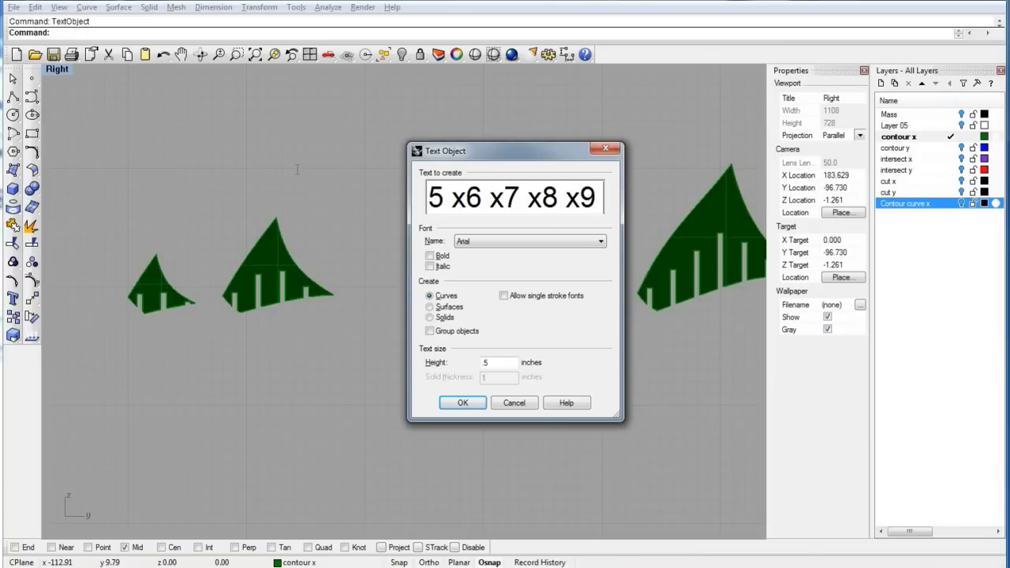
type(" x1")
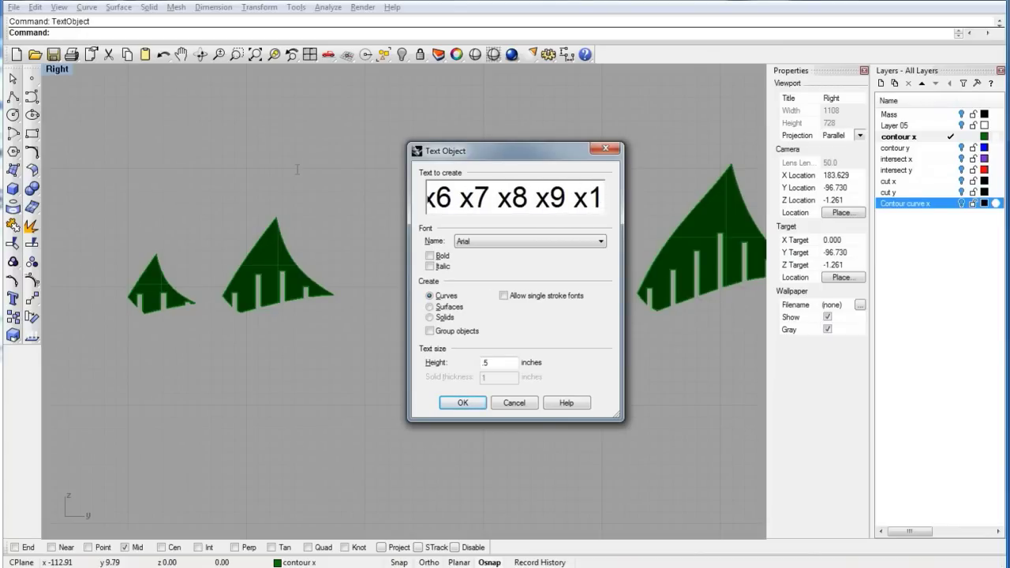
type("0 x11")
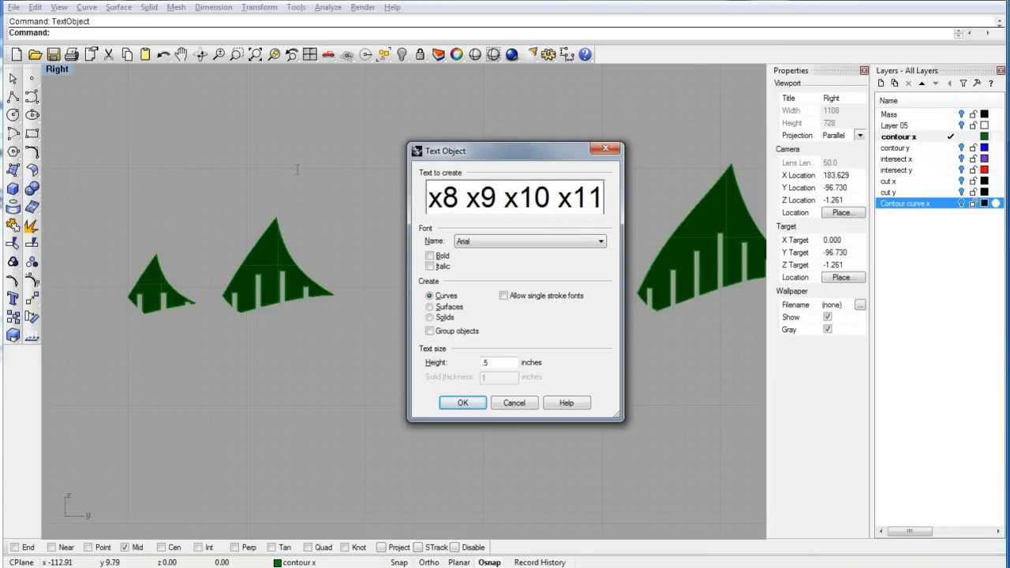
type(" x12 x1")
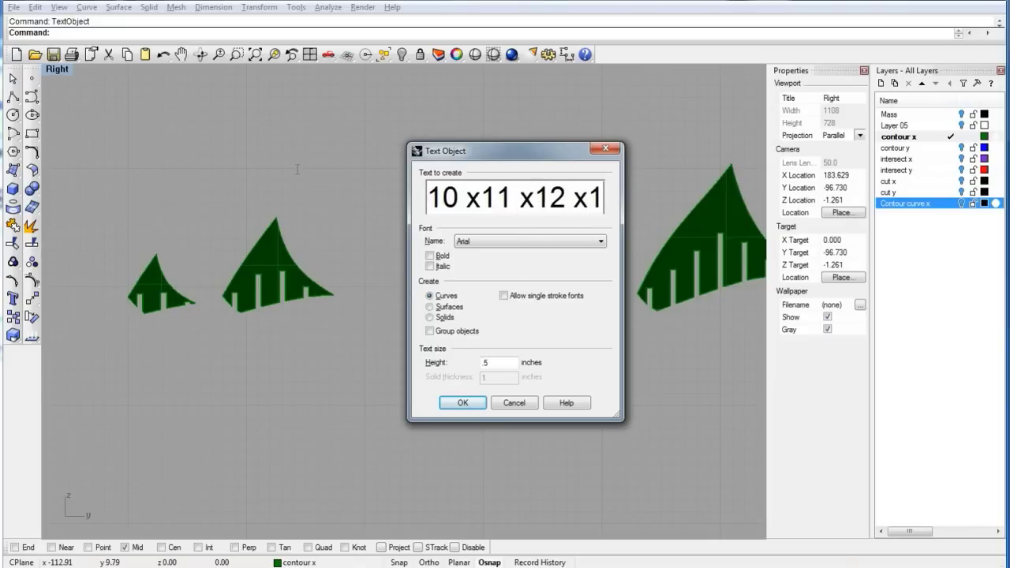
type("3 x14")
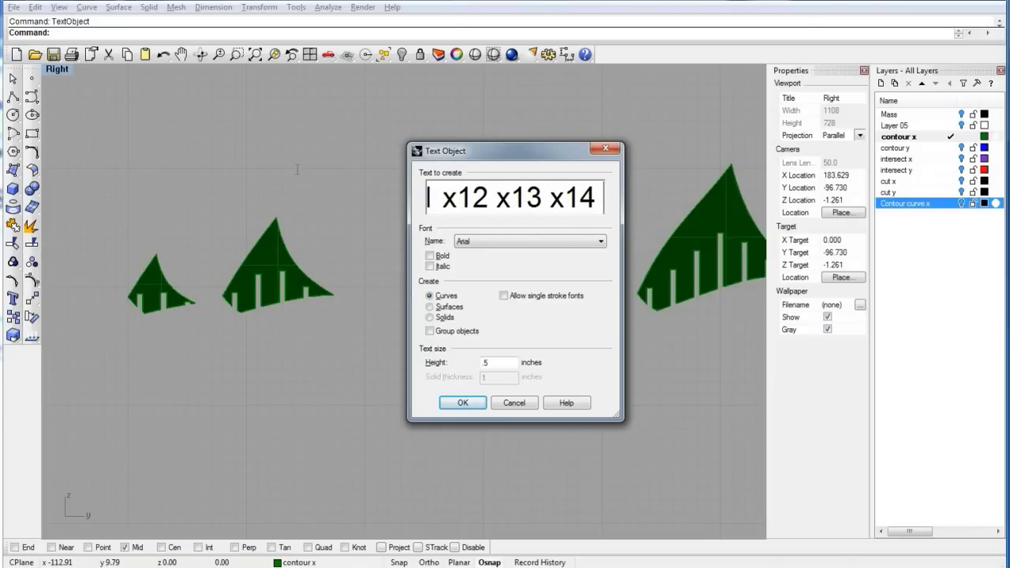
type(" x15")
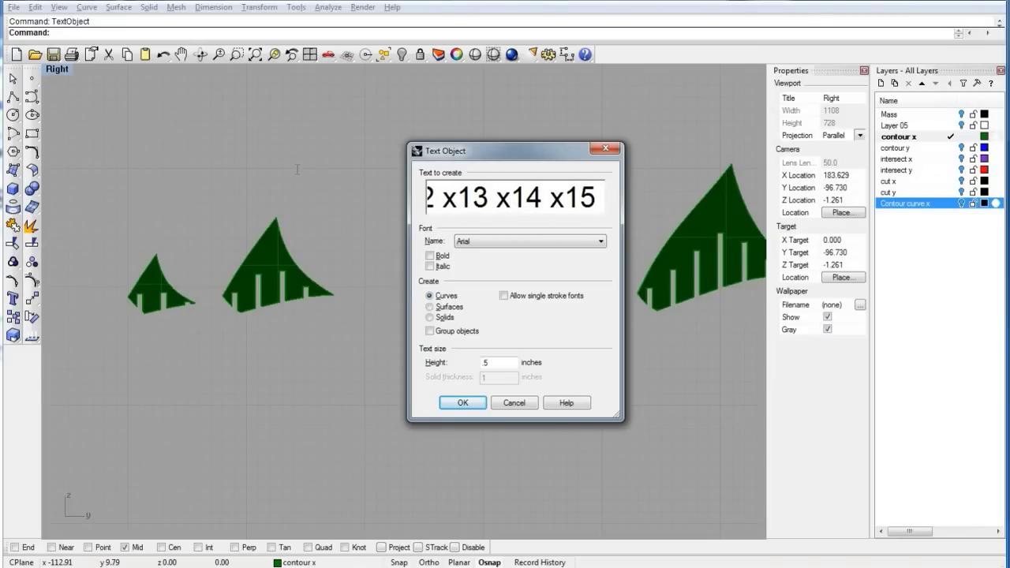
type(" x1")
type("6 x")
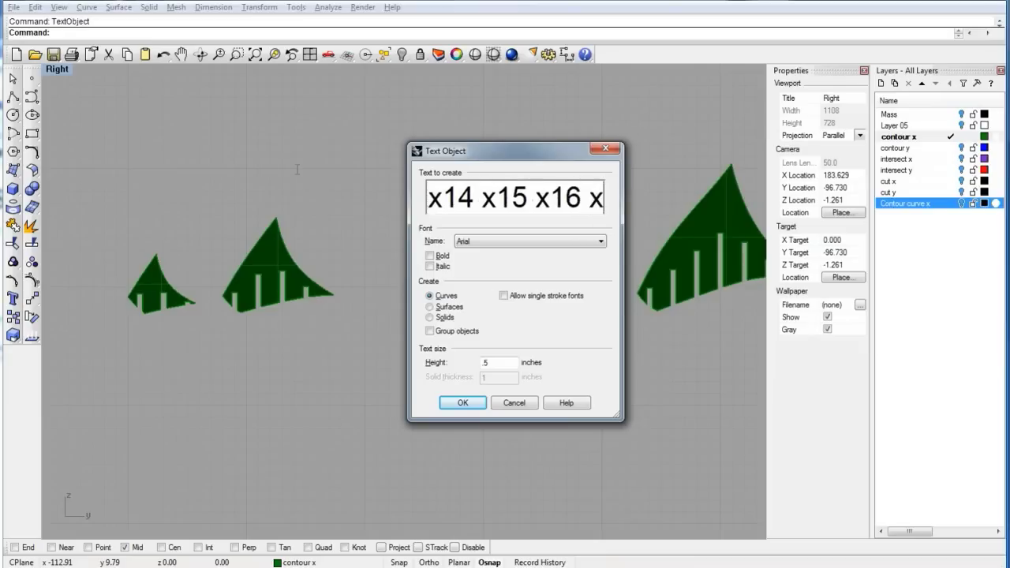
type("17 x")
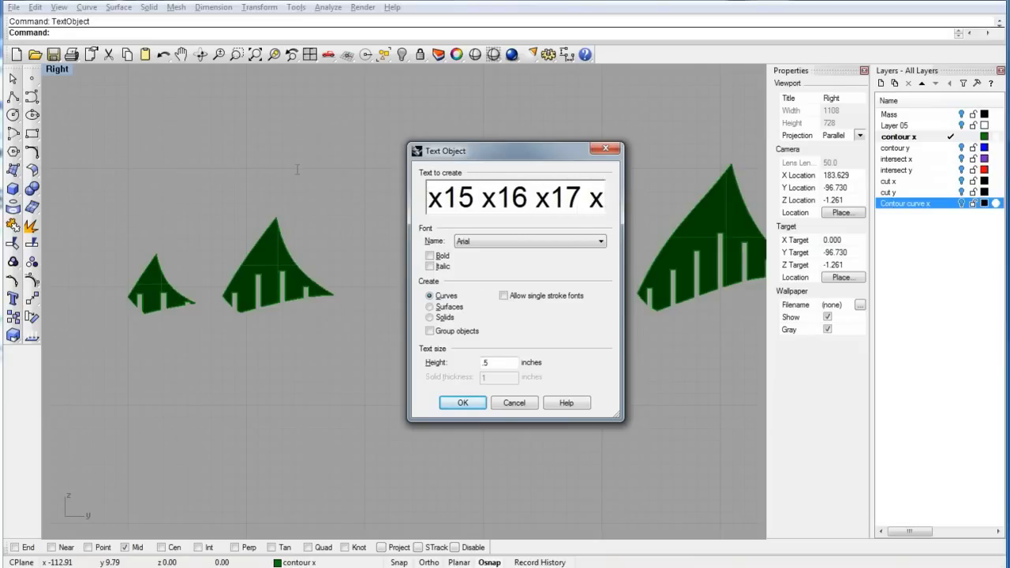
type("18 x1")
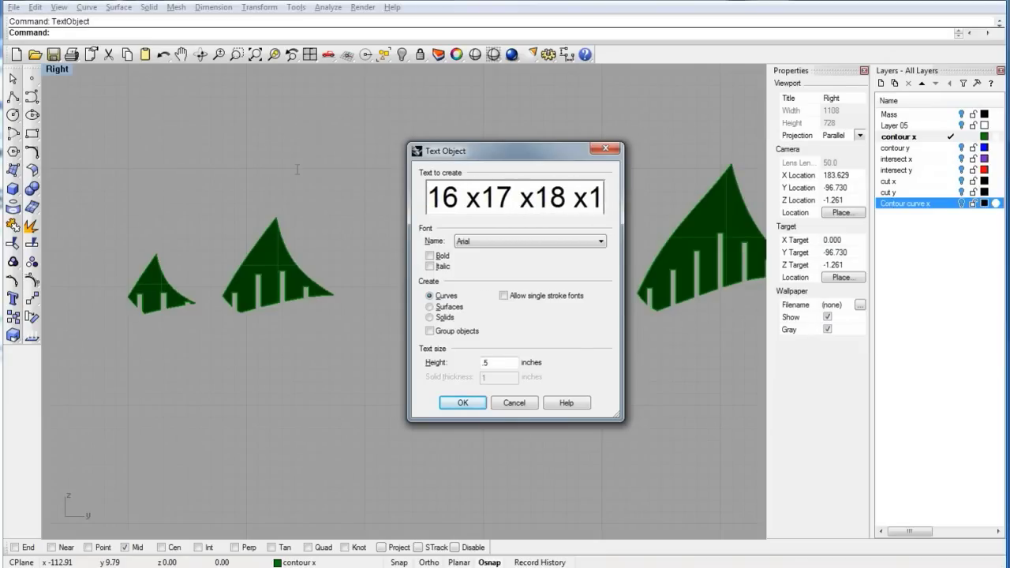
type("9 x20")
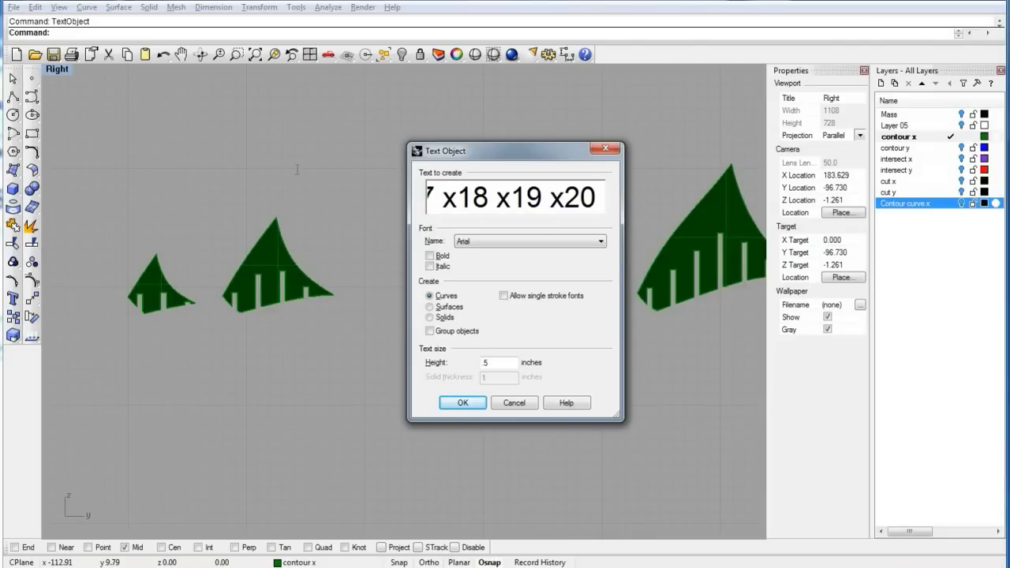
type(" x21x22x23x")
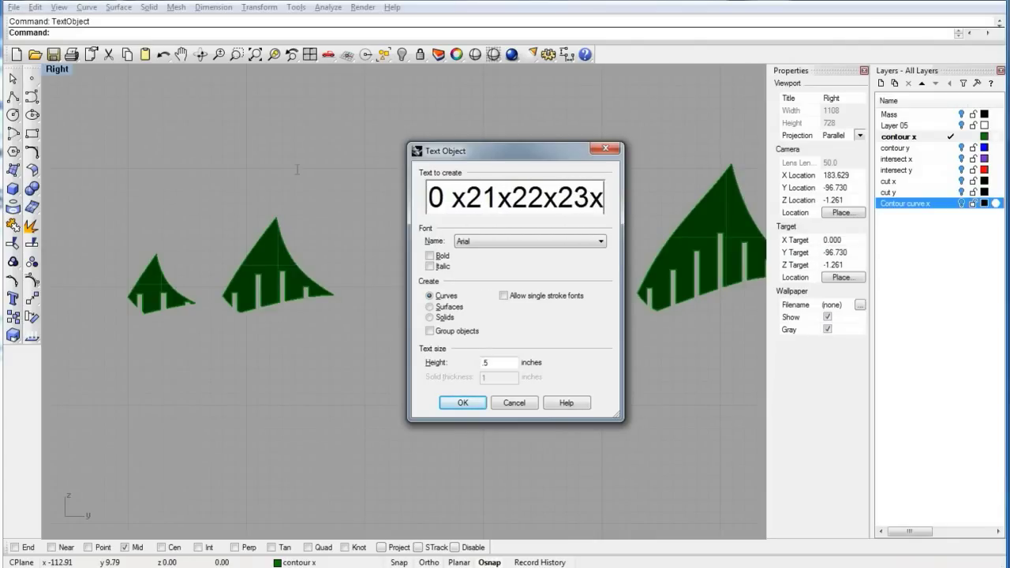
type("3")
key("BackSpace")
type("24")
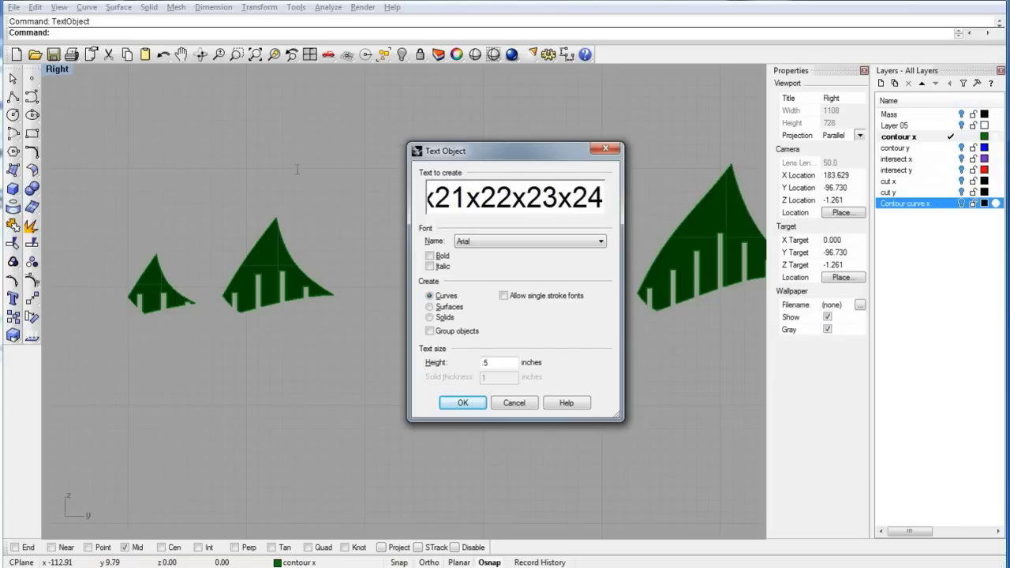
type("x25")
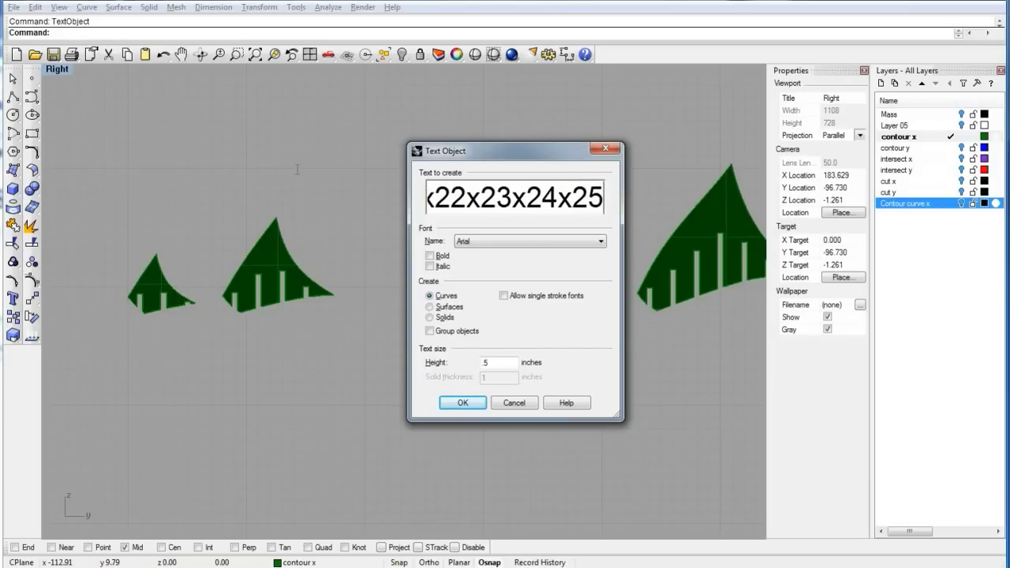
key("Return")
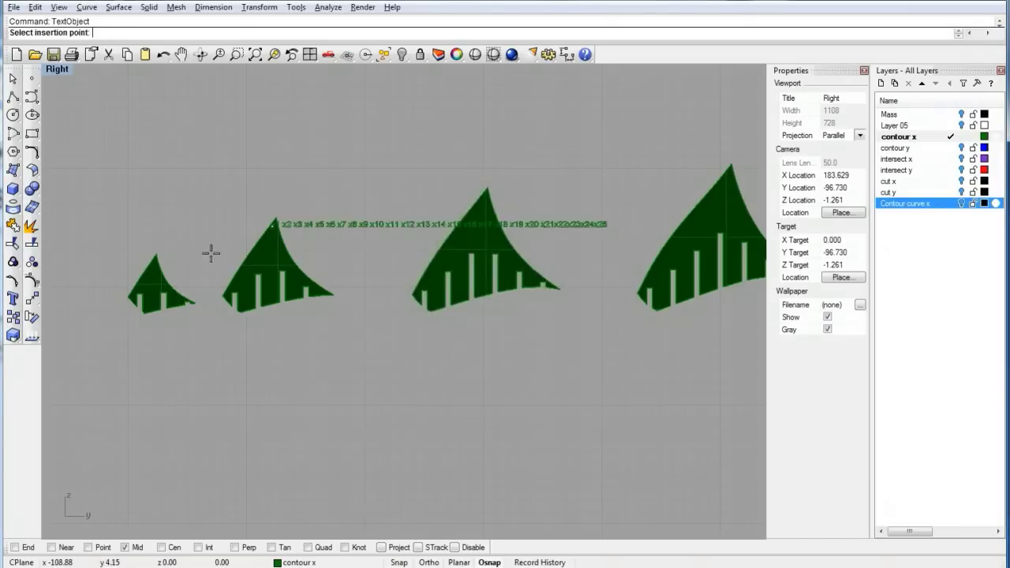
left_click(255, 361)
Create a new layer below Contour curve x, name it Labels and set its colour to Red
scroll(321, 375, "up", 4)
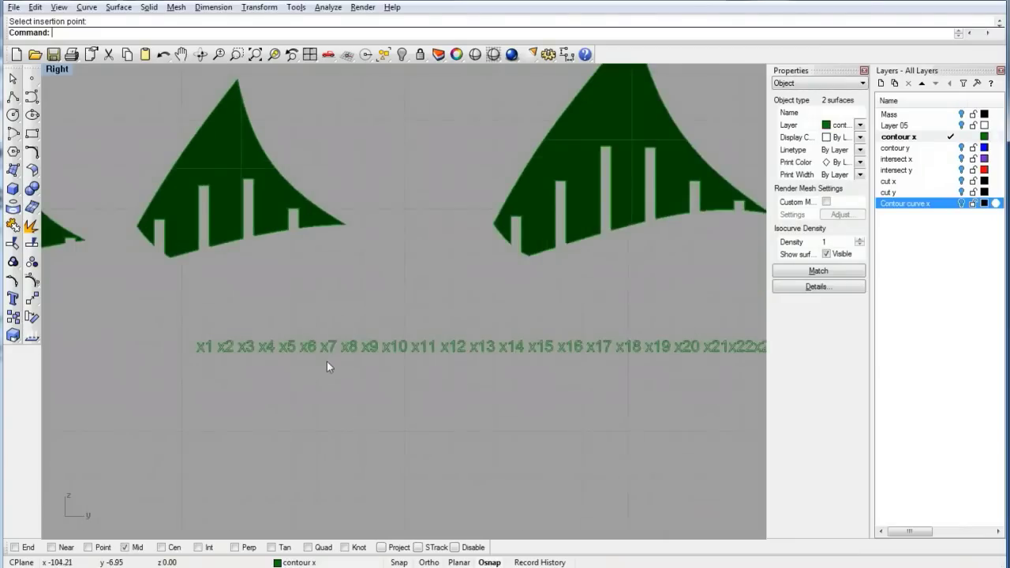
right_click_drag(259, 336, 329, 337)
left_click(922, 229)
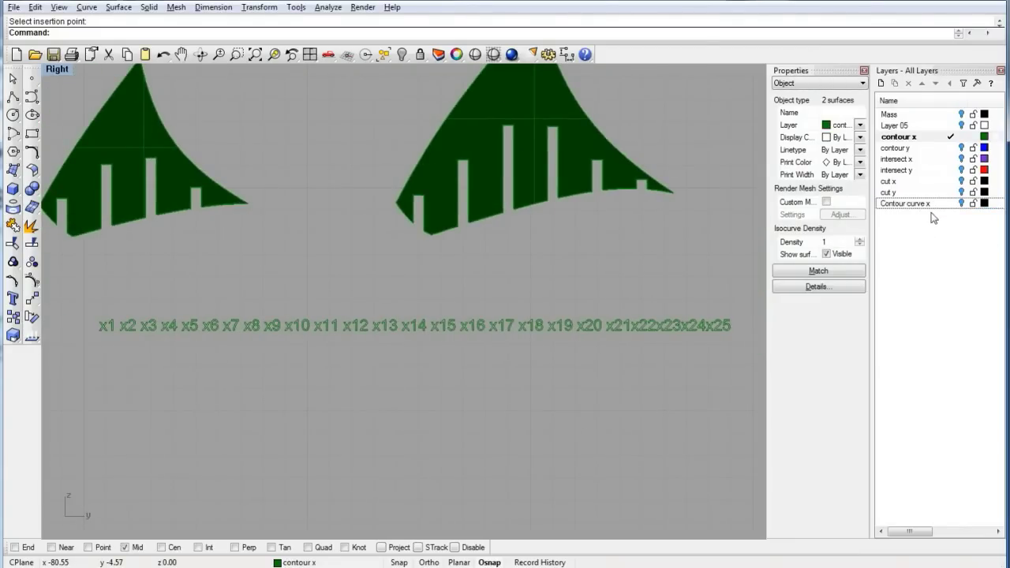
left_click(882, 83)
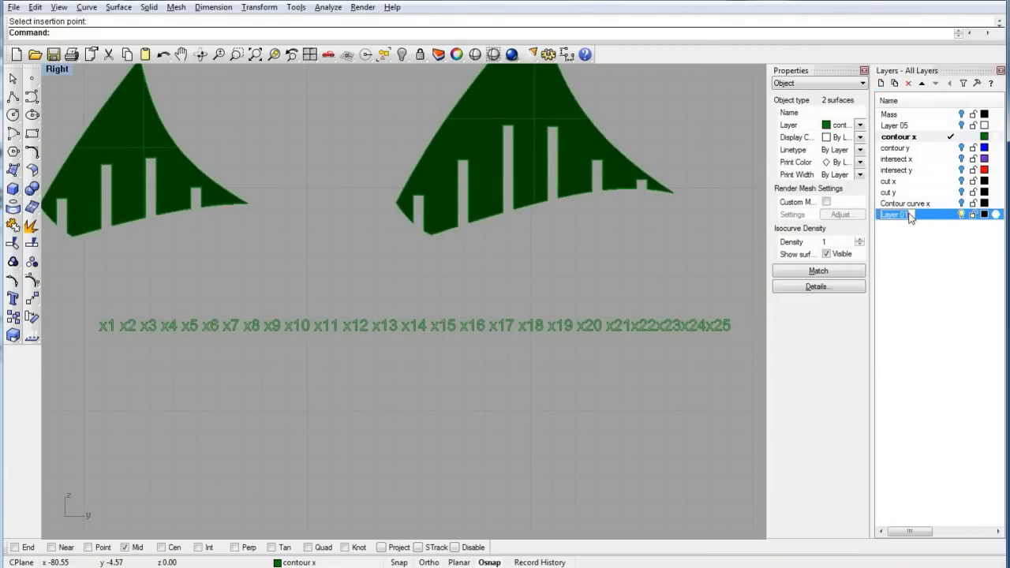
type("Labels")
key("Return")
left_click(984, 215)
left_click(411, 225)
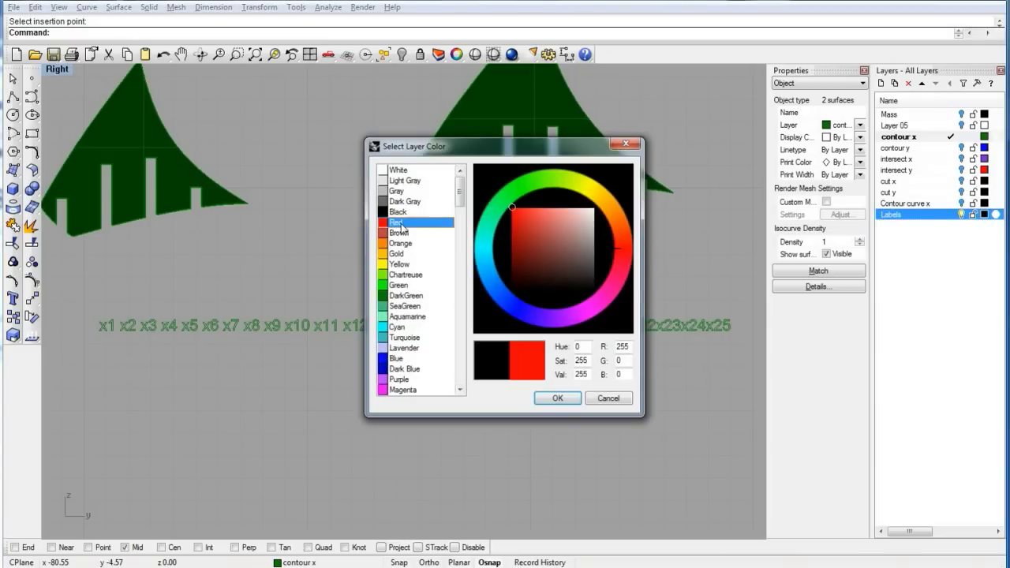
left_click(555, 397)
Move all the label text curves to the Labels layer and clear the selection
left_click_drag(82, 386, 745, 267)
right_click(914, 215)
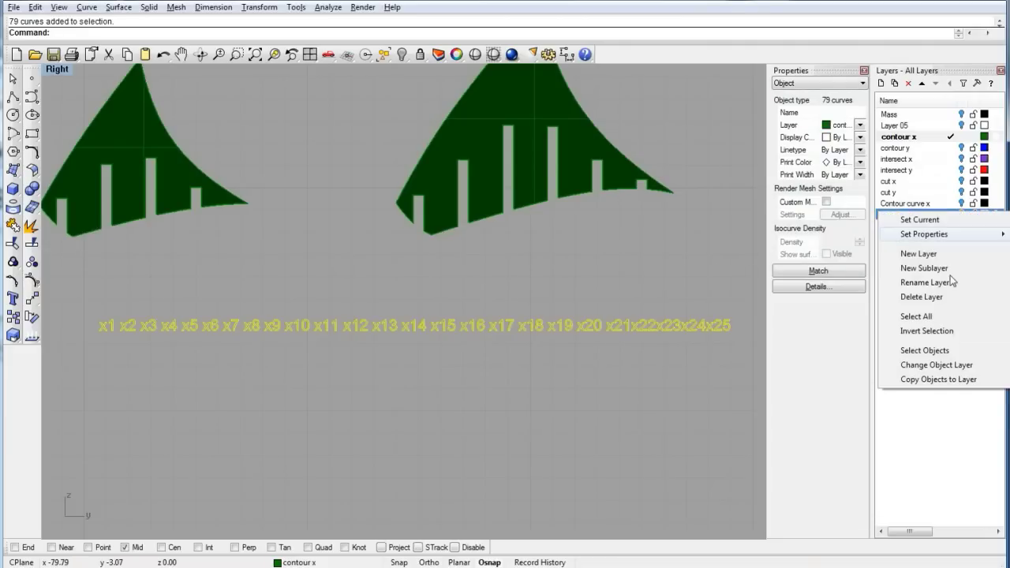
left_click(938, 365)
left_click(178, 377)
Move the x1 label onto the first profile and the x2 label onto the second, and clear the selection
right_click_drag(43, 330, 372, 349)
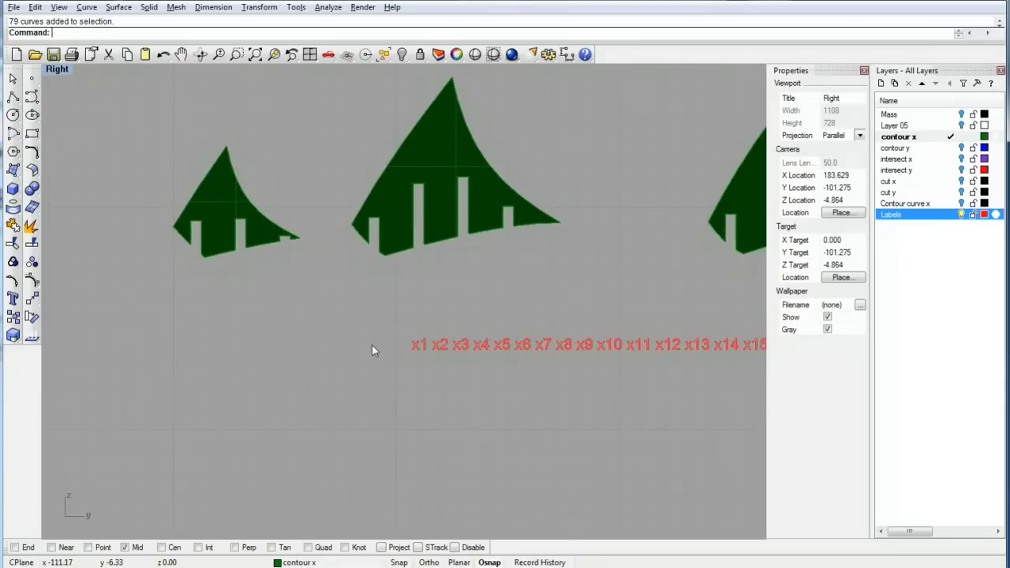
left_click_drag(387, 313, 428, 364)
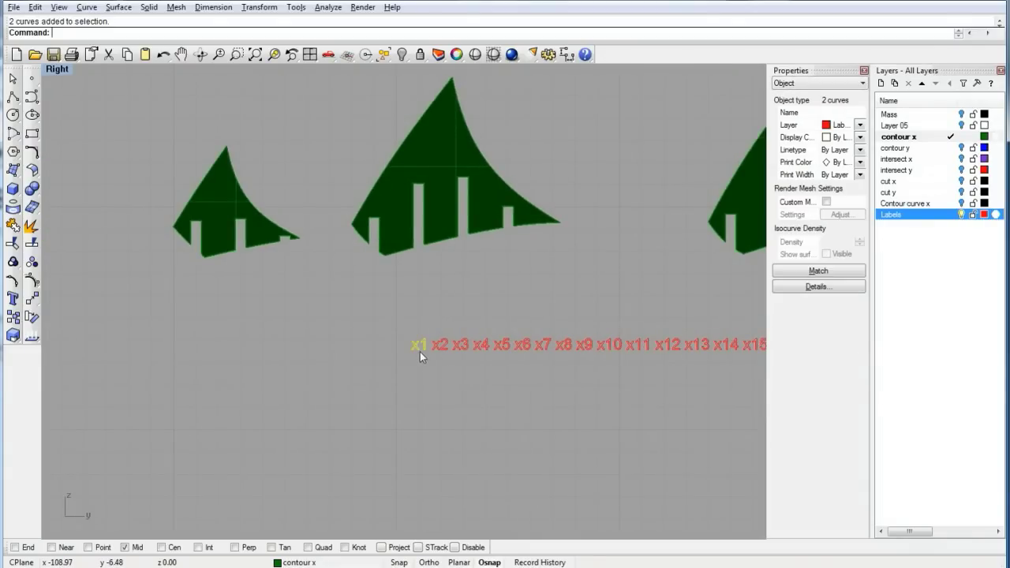
mouse_move(494, 249)
right_mouse_down()
mouse_move(383, 264)
mouse_move(506, 247)
right_mouse_up()
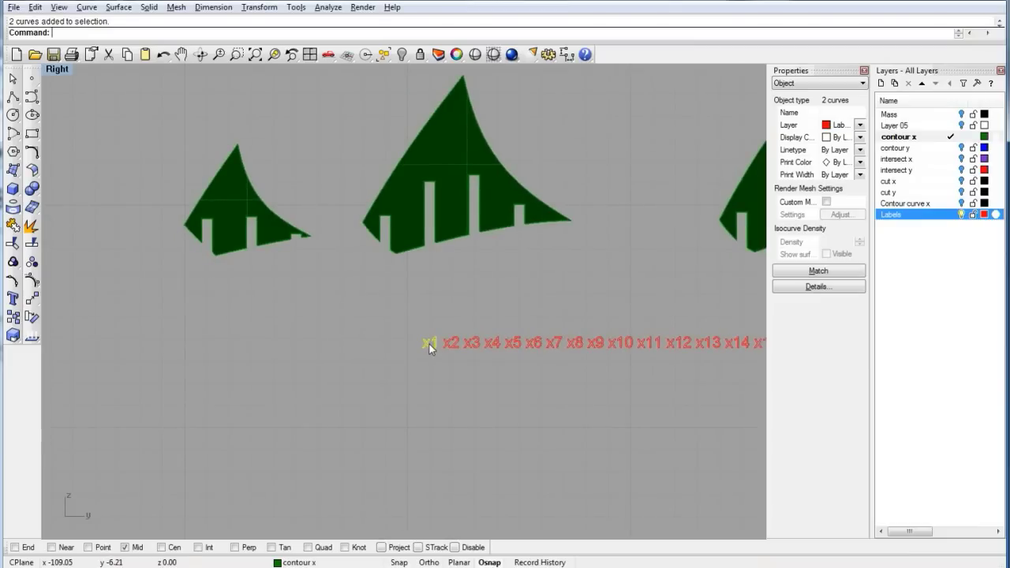
left_click_drag(429, 345, 232, 207)
left_click_drag(424, 314, 447, 155)
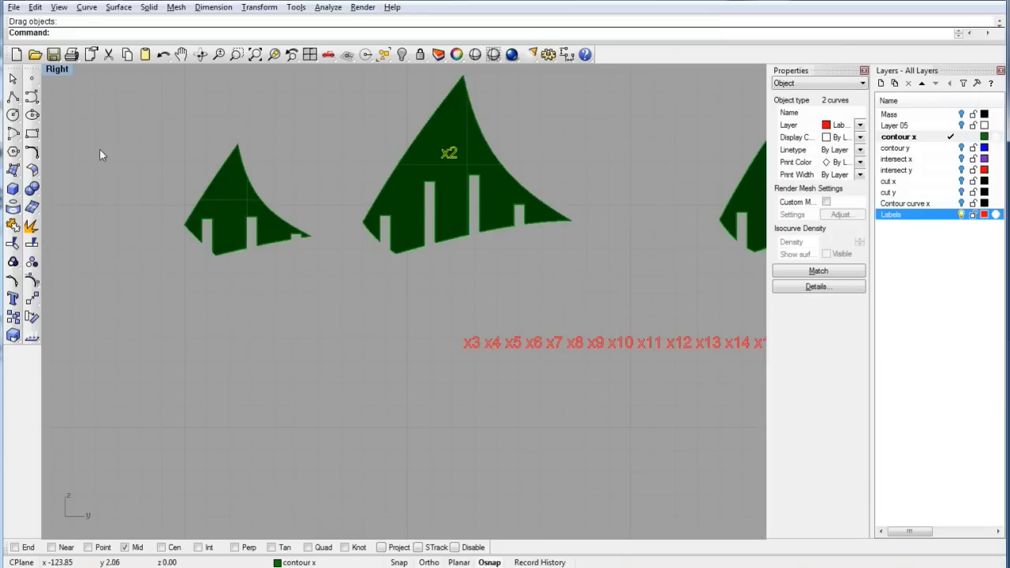
left_click(56, 70)
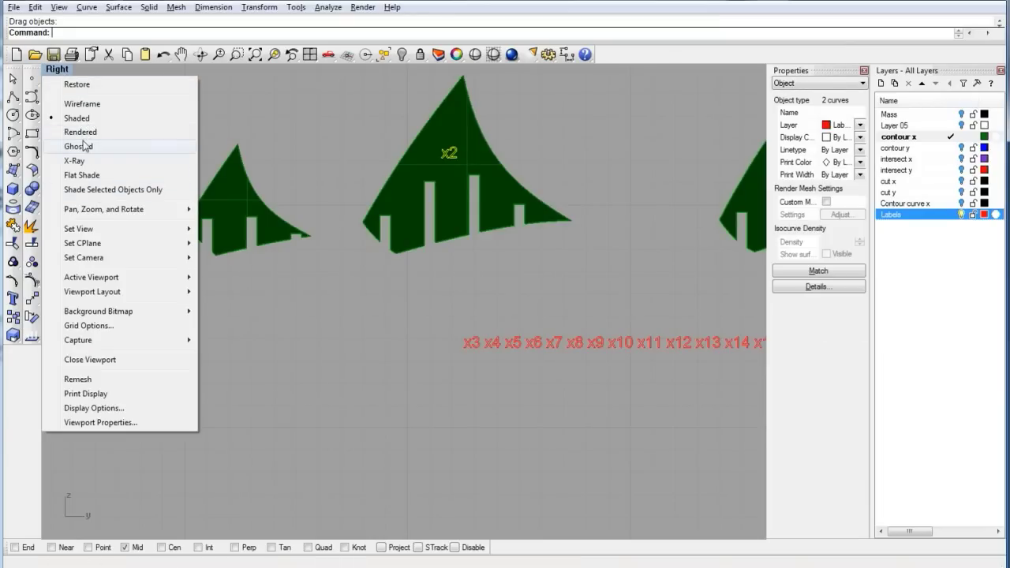
left_click(401, 300)
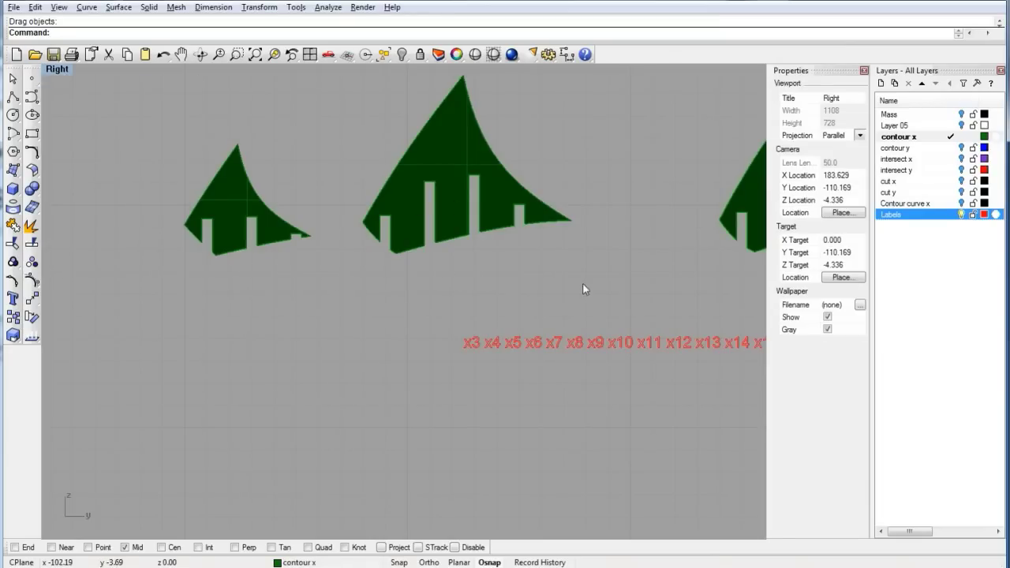
Create silhouette curves from all surfaces on the contour x layer and join them into closed outlines
right_click_drag(504, 248, 435, 302)
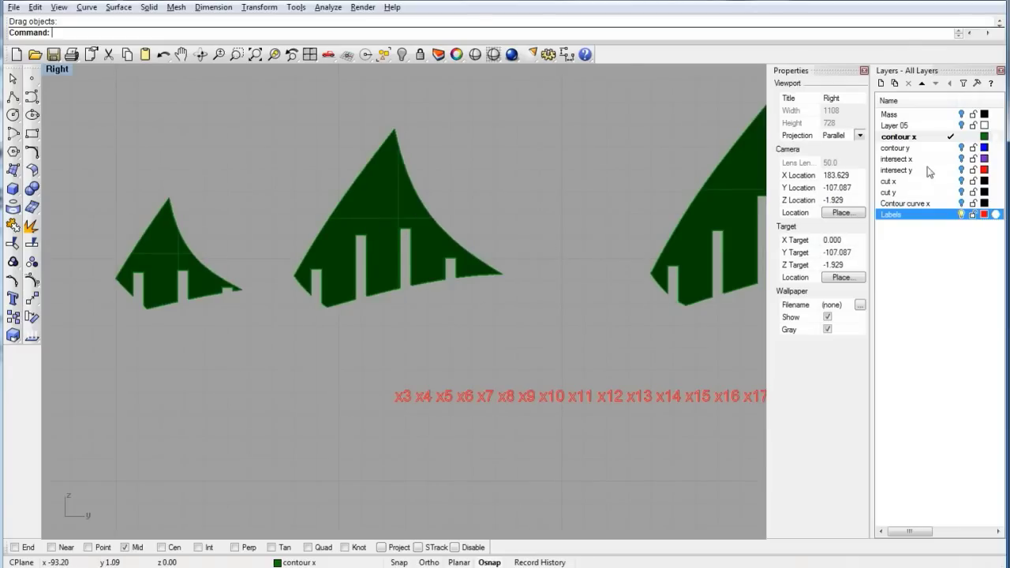
left_click(921, 137)
right_click(921, 137)
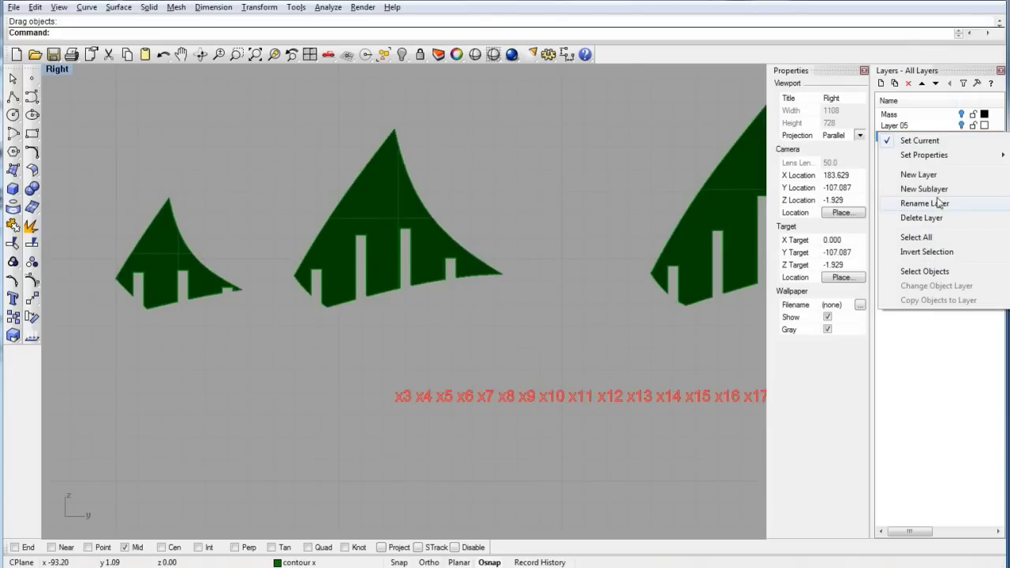
left_click(924, 270)
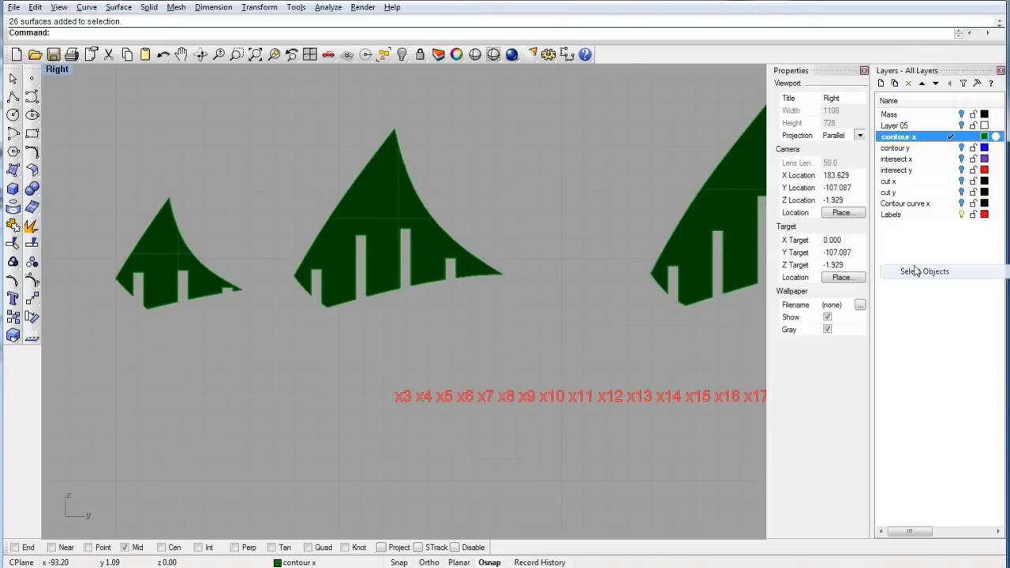
scroll(474, 253, "down", 5)
right_click_drag(524, 301, 413, 328)
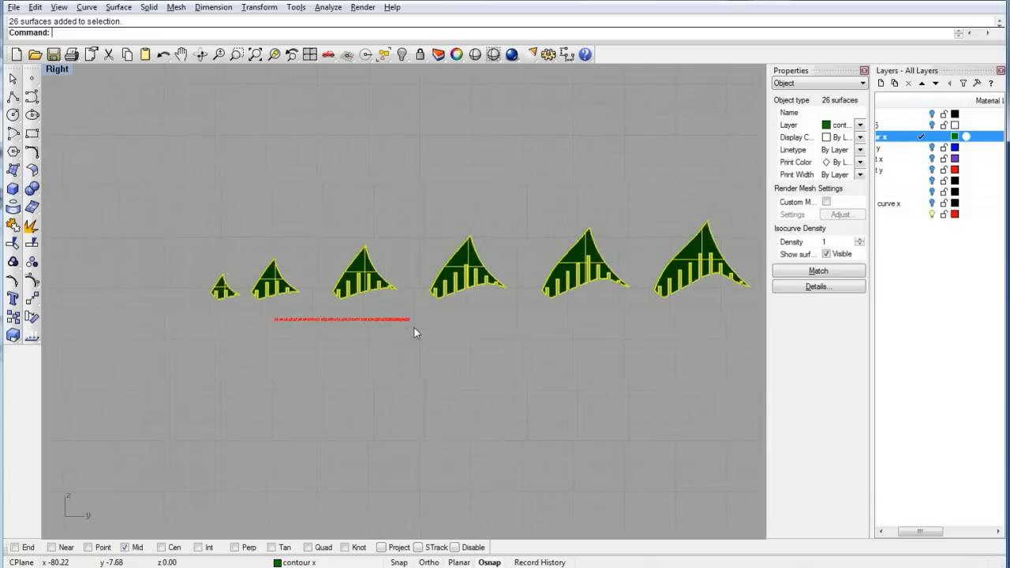
type("Si")
key("Return")
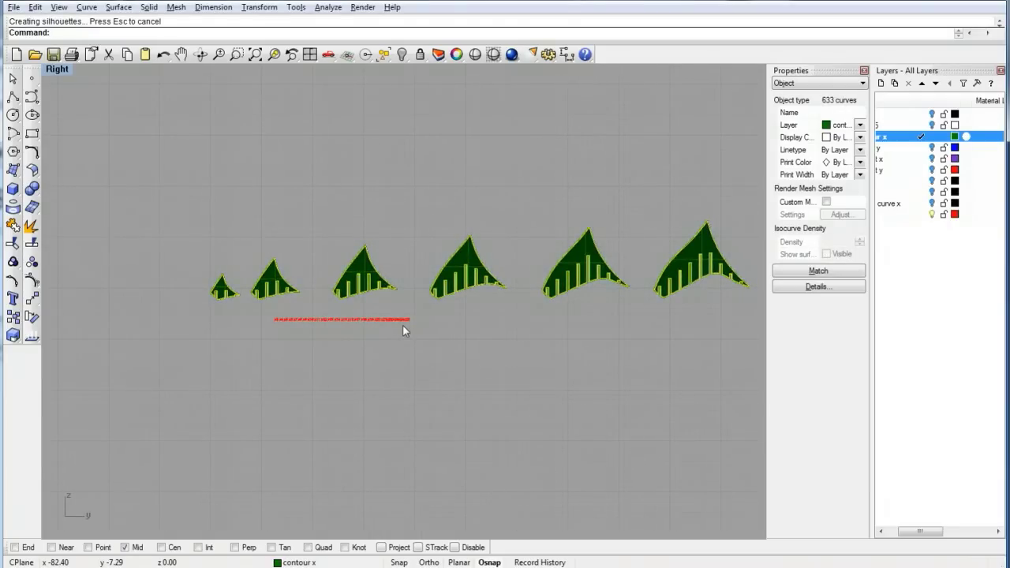
type("Join")
key("Return")
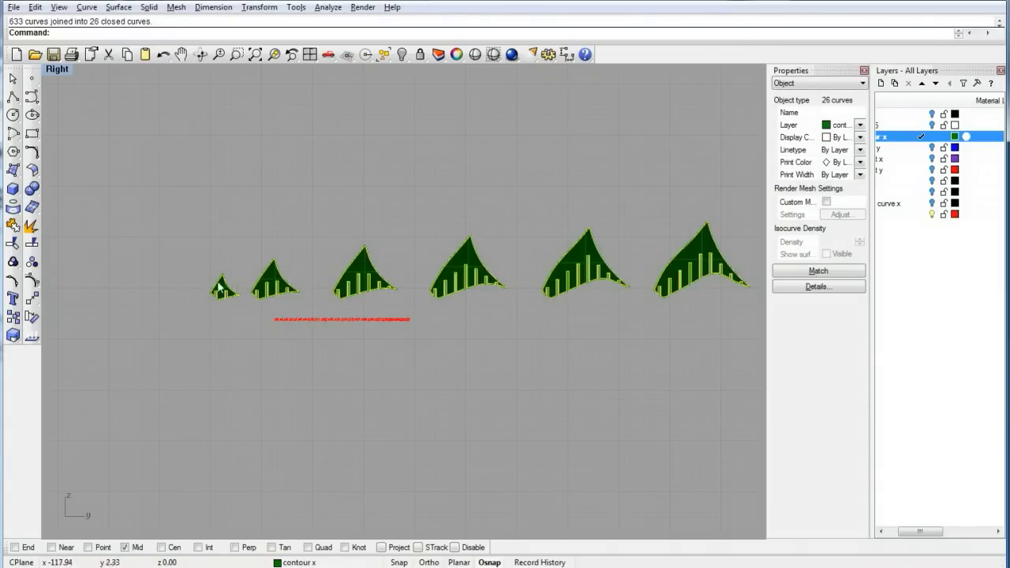
Select all the profile surfaces with SelSrf and delete them, keeping only the outline curves
left_click(218, 229)
type("S")
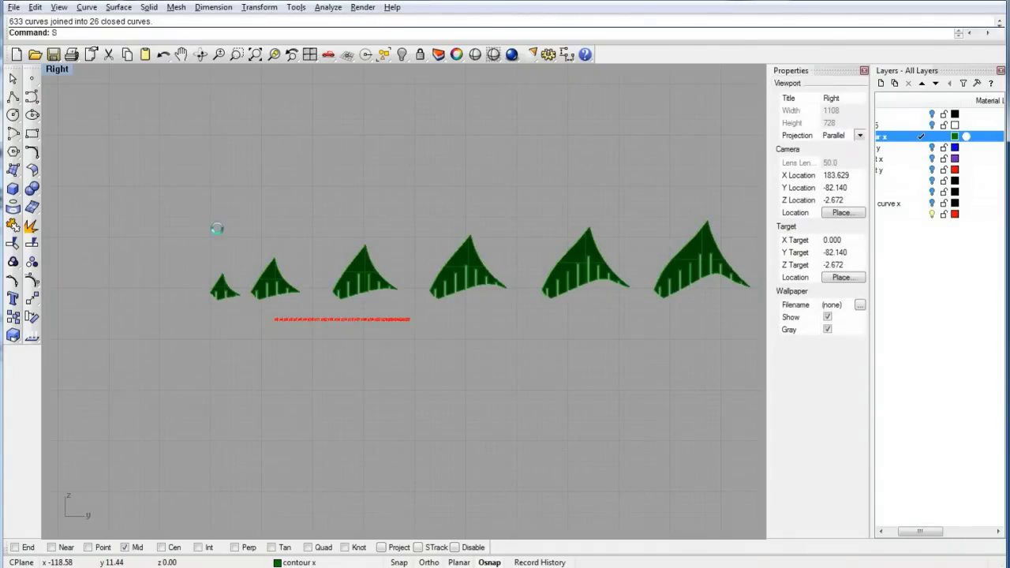
type("elSrf")
key("Return")
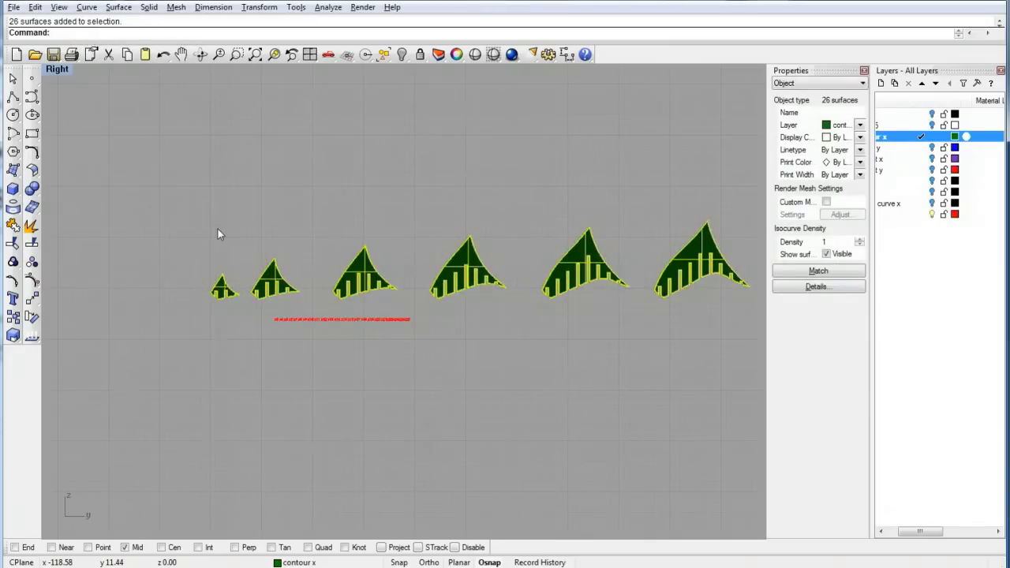
key("Delete")
Move the x3 label from the row onto the third profile outline
scroll(320, 281, "down", 4)
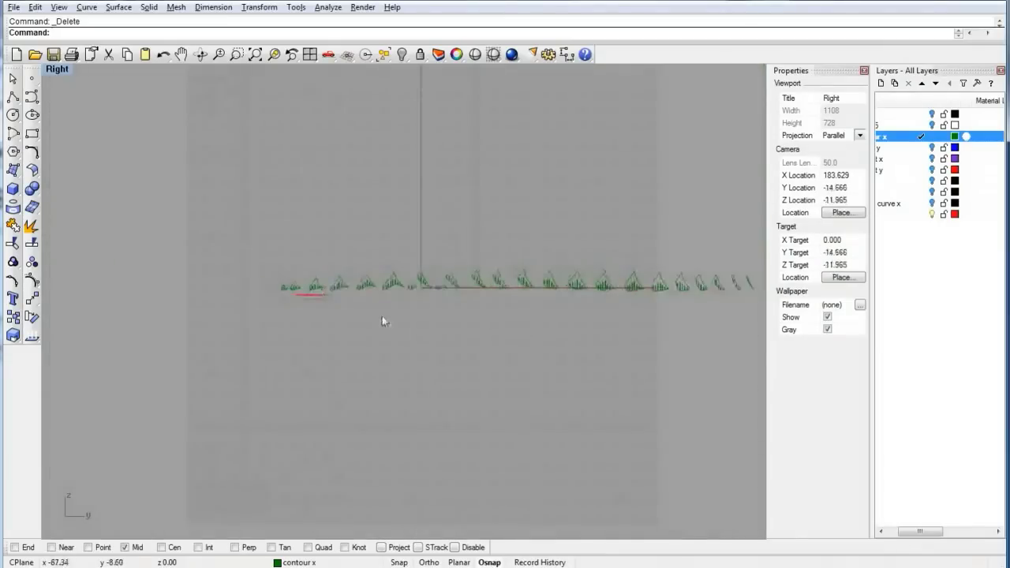
right_click_drag(445, 342, 527, 339)
scroll(316, 293, "up", 15)
right_click_drag(711, 280, 182, 349)
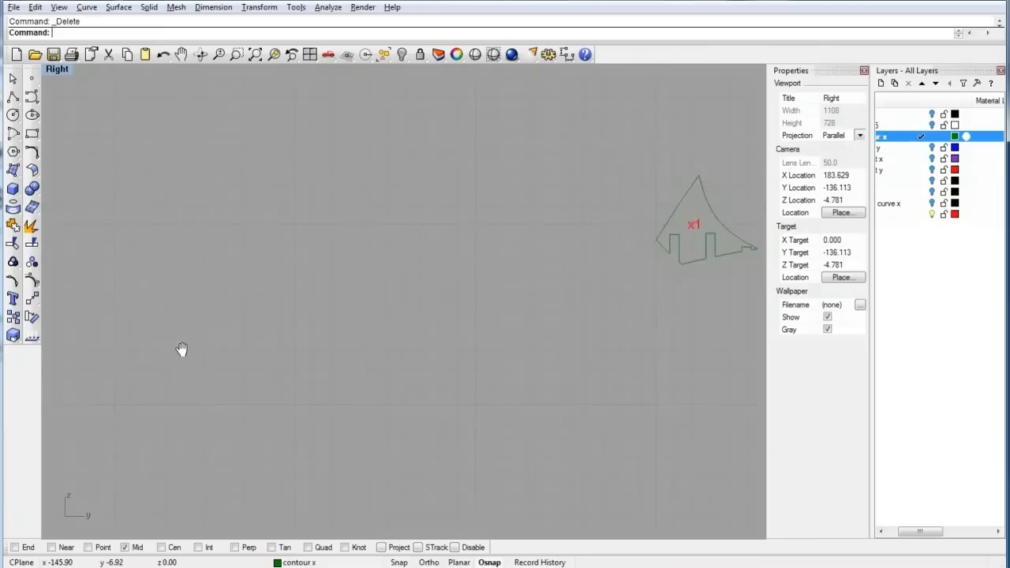
right_click_drag(430, 348, 202, 351)
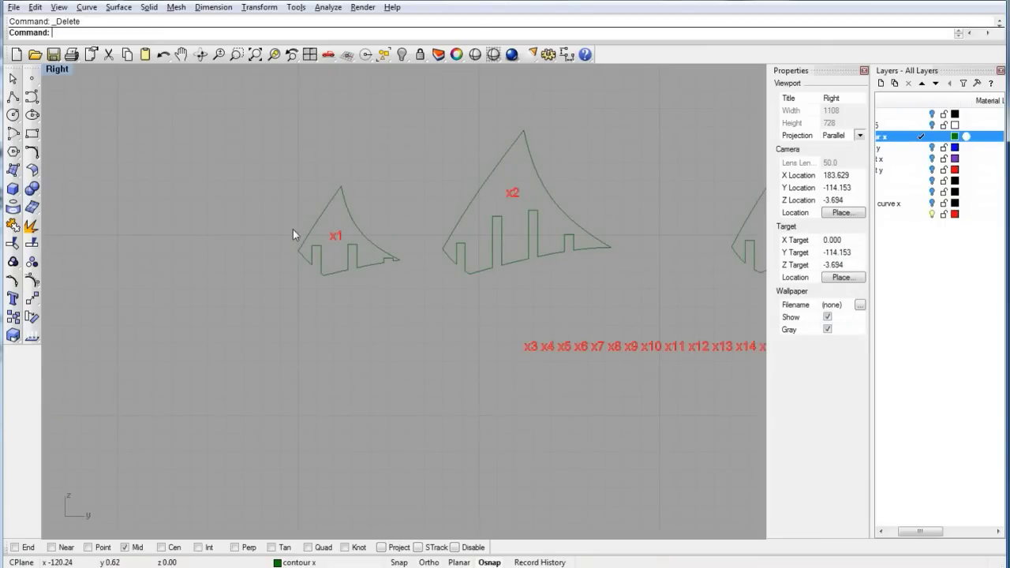
right_click_drag(370, 277, 384, 333)
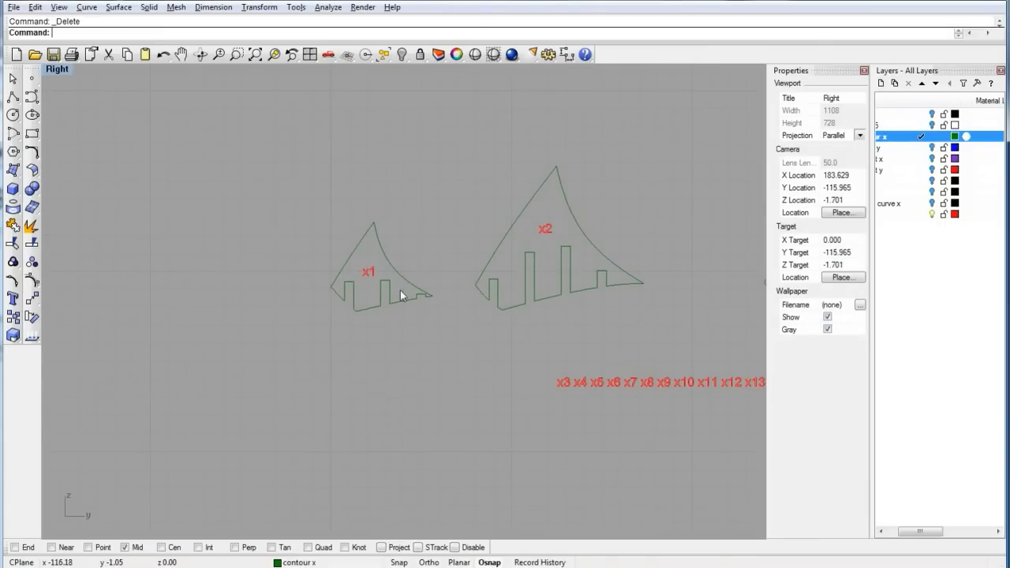
right_click_drag(402, 293, 272, 355)
left_click_drag(185, 317, 499, 193)
scroll(387, 266, "down", 2)
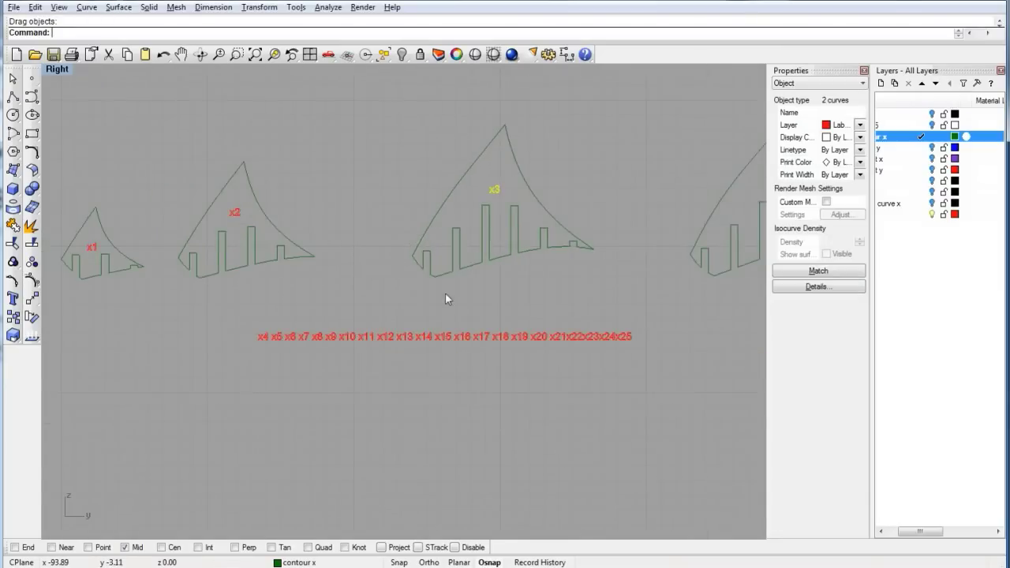
Shift the remaining label row along below the fourth and fifth profiles, and place x4 and x5 on them
right_click_drag(377, 337, 293, 336)
left_click_drag(116, 385, 583, 305)
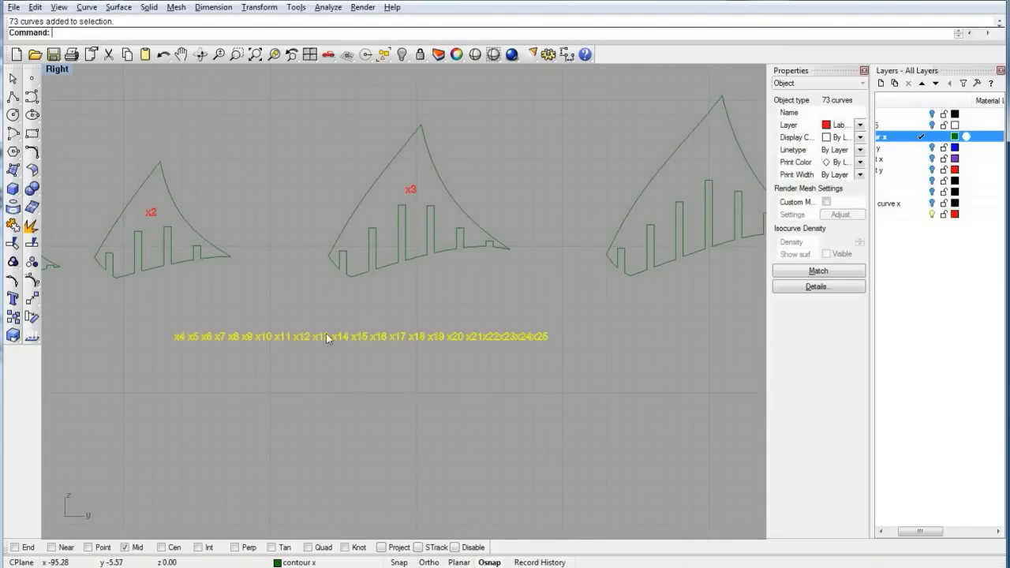
left_click_drag(302, 337, 711, 335)
right_click_drag(708, 335, 322, 330)
left_click_drag(302, 320, 497, 331)
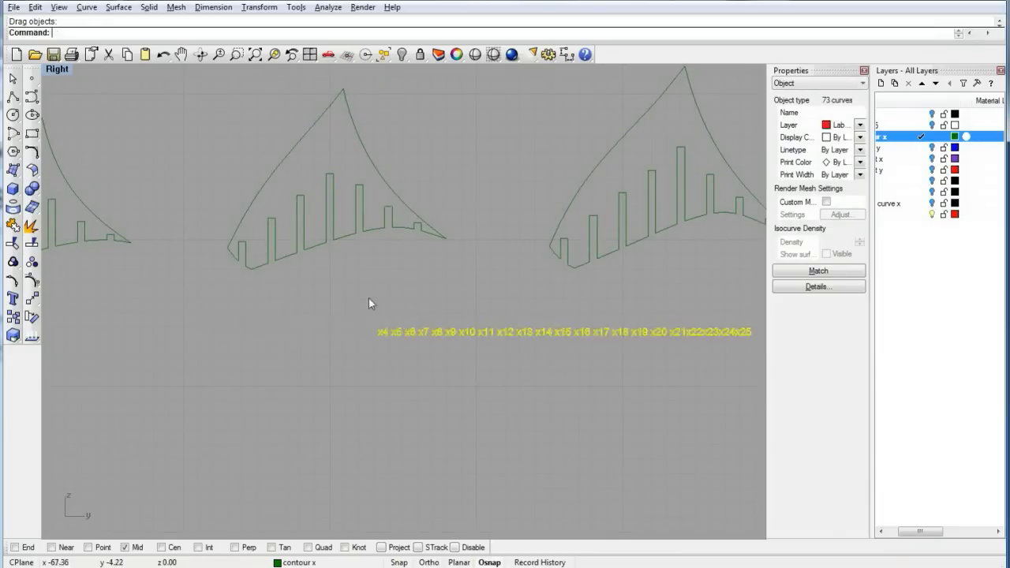
left_click_drag(350, 309, 655, 152)
right_click_drag(617, 205, 478, 206)
Move the remaining label row further along the profiles and place x6 on the sixth profile
left_click_drag(206, 315, 275, 354)
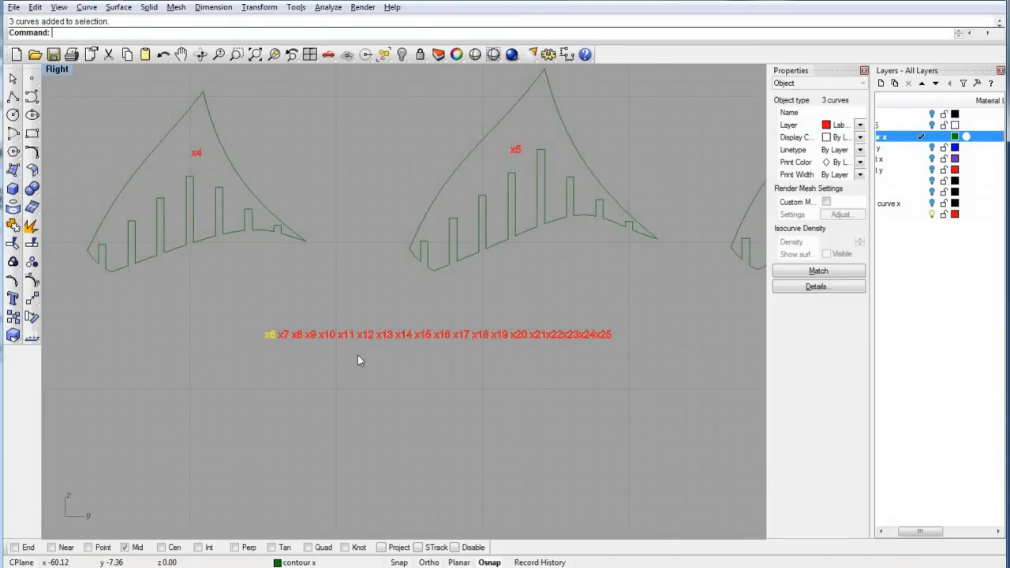
right_click_drag(358, 355, 313, 342)
left_click_drag(155, 287, 552, 403)
scroll(646, 393, "down", 6)
right_click_drag(646, 393, 435, 342)
left_click_drag(282, 302, 636, 306)
right_click_drag(622, 300, 515, 315)
left_click_drag(416, 301, 332, 85)
scroll(445, 321, "up", 5)
right_click_drag(333, 84, 332, 163)
right_click_drag(566, 315, 375, 279)
left_click(473, 292)
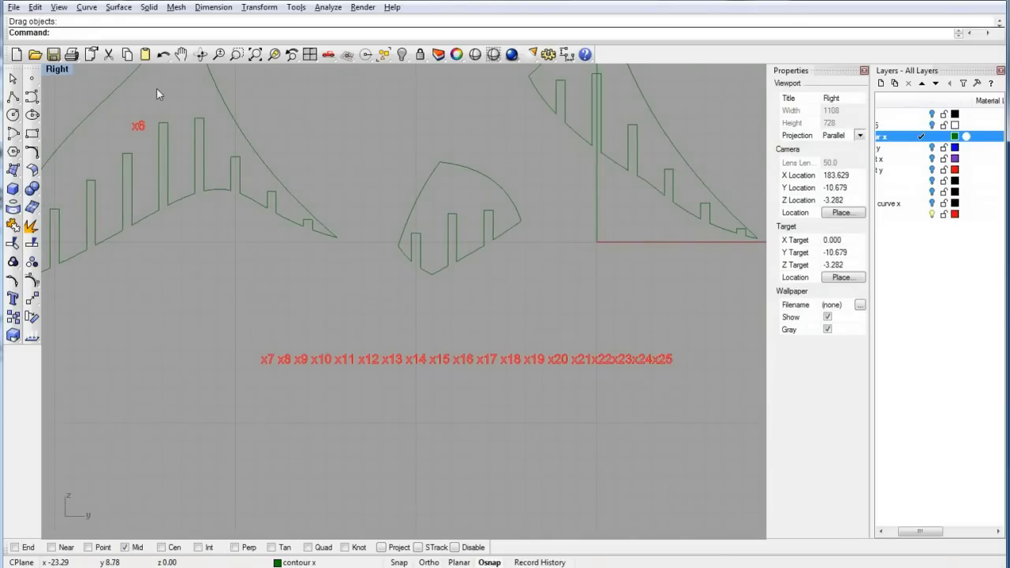
Select the sixth profile and the small piece beside it in turn, and compare their positions in the Top view
left_click(266, 205)
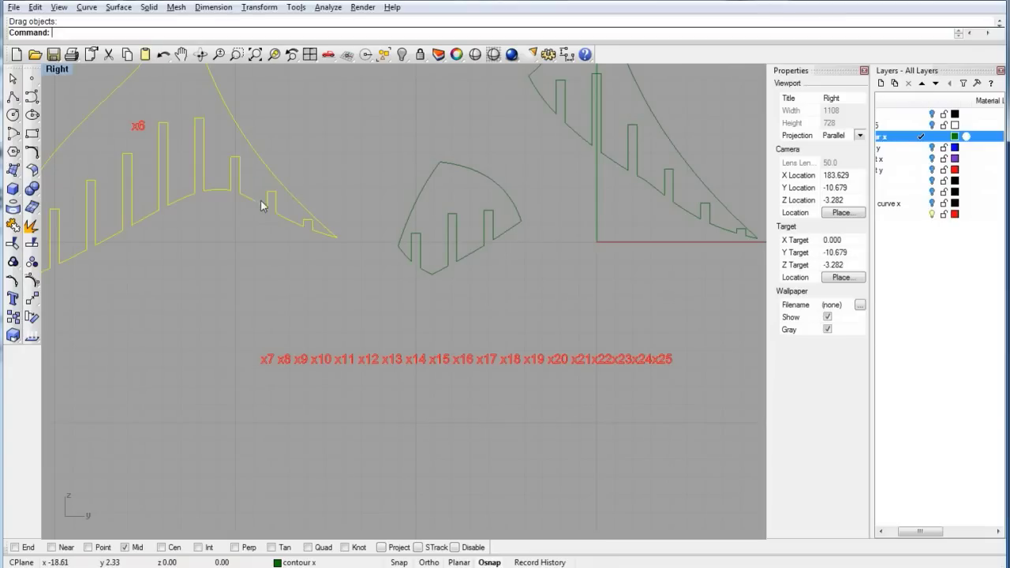
double_click(65, 72)
right_click_drag(331, 257, 370, 490)
scroll(341, 94, "down", 14)
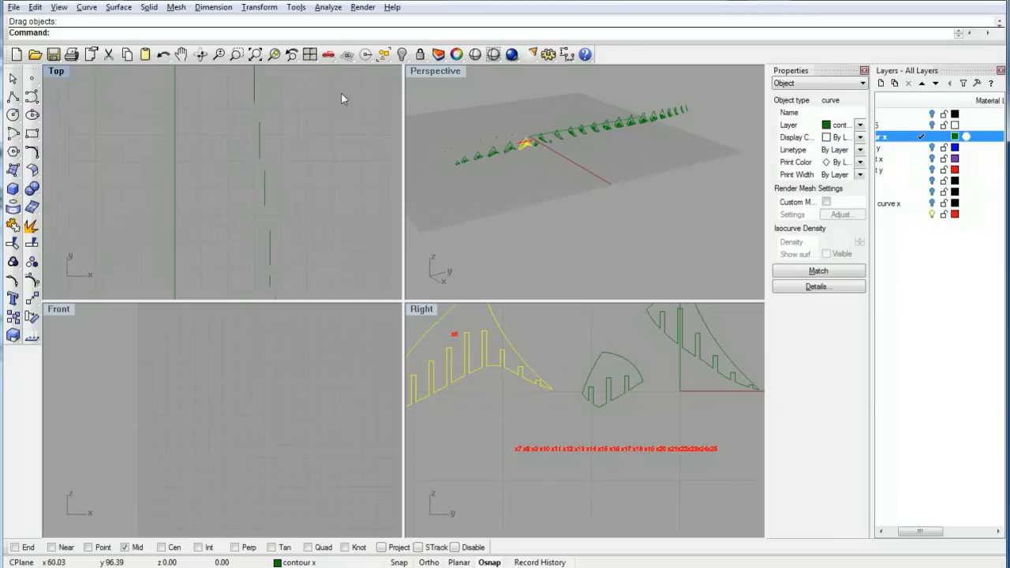
scroll(315, 230, "up", 7)
right_click_drag(350, 210, 264, 153)
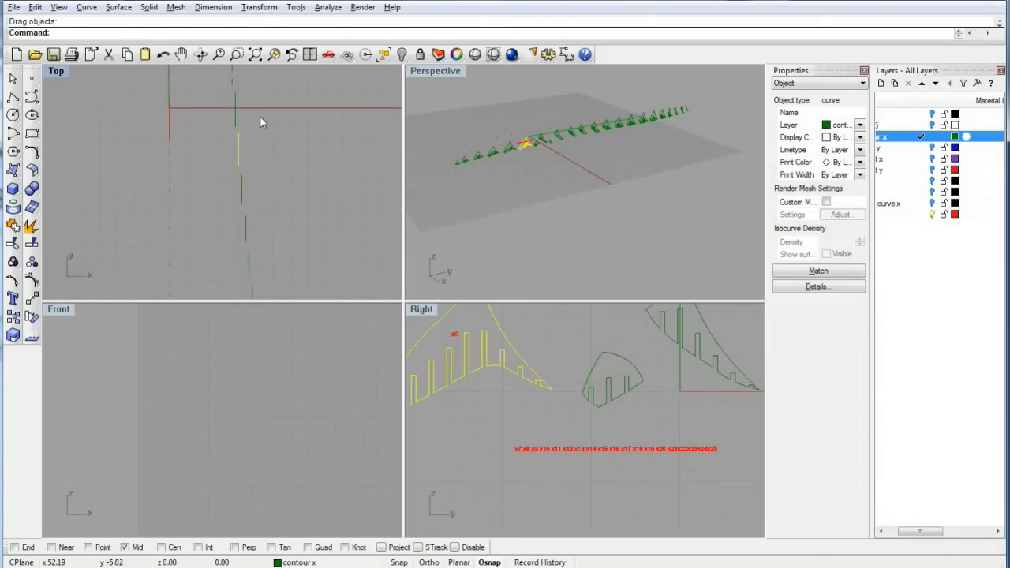
right_click_drag(259, 116, 262, 195)
left_click(598, 361)
scroll(240, 165, "up", 10)
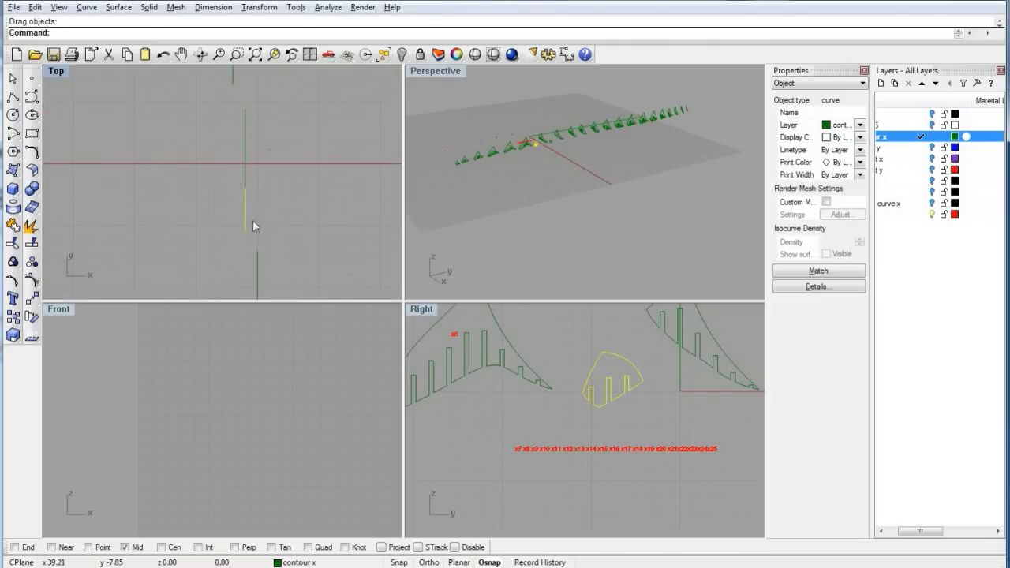
right_click_drag(623, 394, 584, 410)
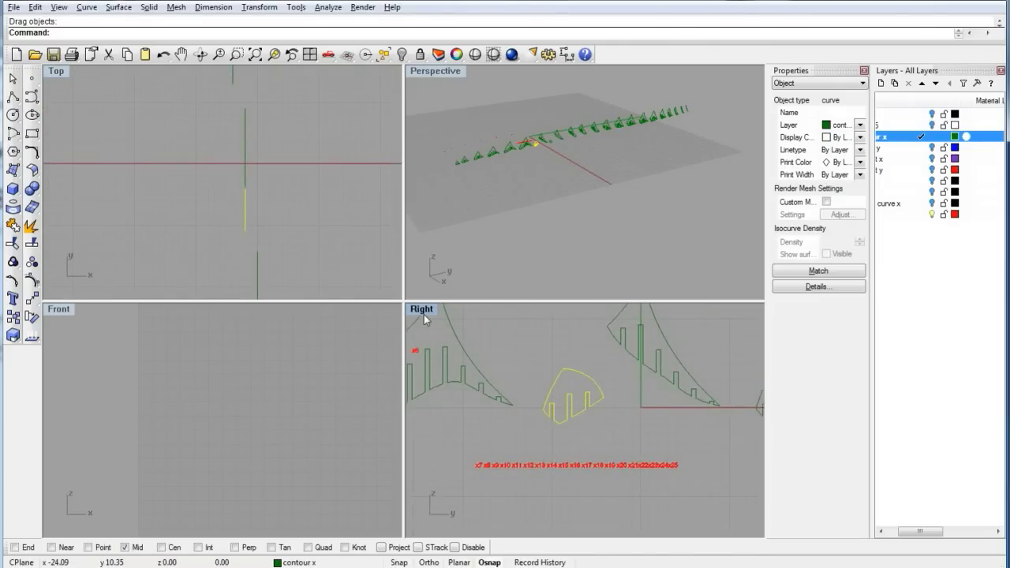
Maximize the Right view, look over the small and large pieces past the sixth profile, and clear the selection
double_click(423, 310)
scroll(528, 313, "up", 3)
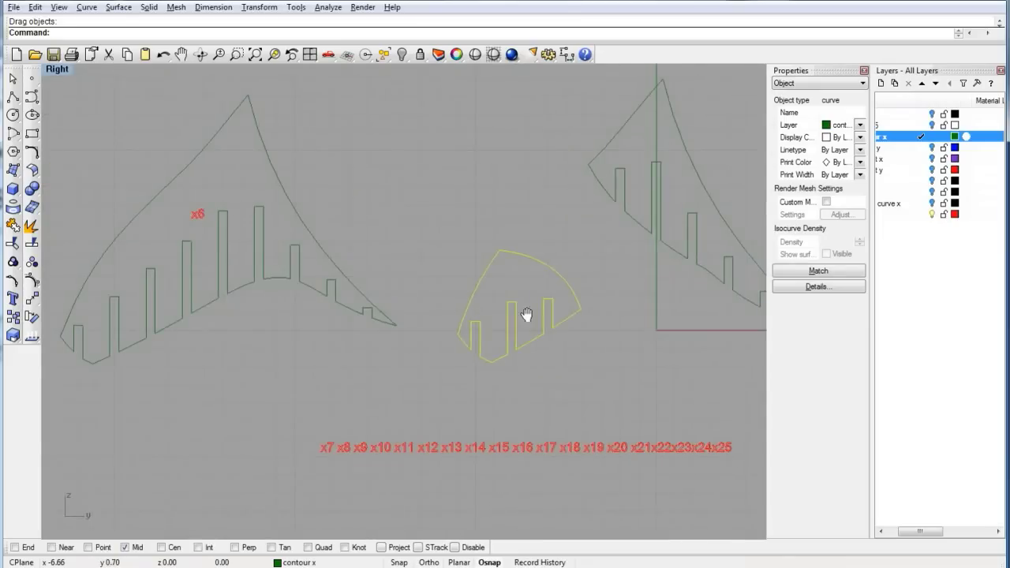
scroll(541, 309, "down", 6)
scroll(486, 306, "up", 6)
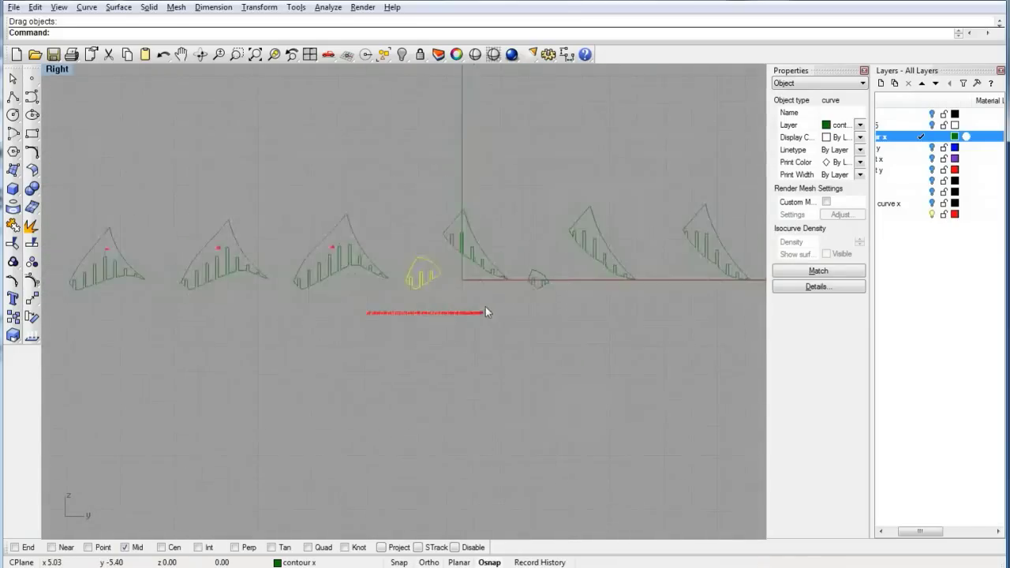
right_click_drag(596, 318, 413, 279)
scroll(426, 276, "down", 6)
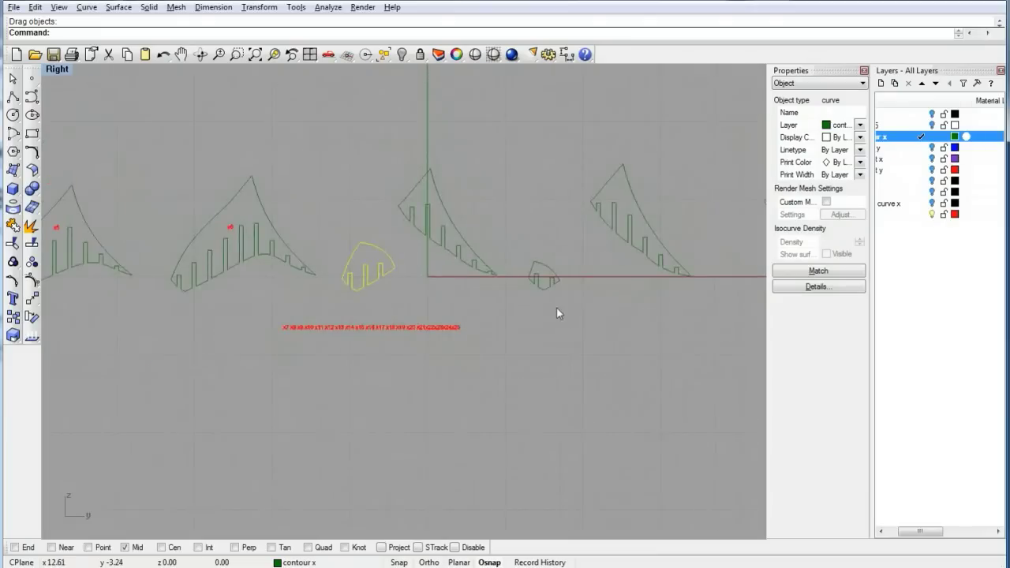
right_click_drag(557, 342, 512, 309)
left_click(511, 308)
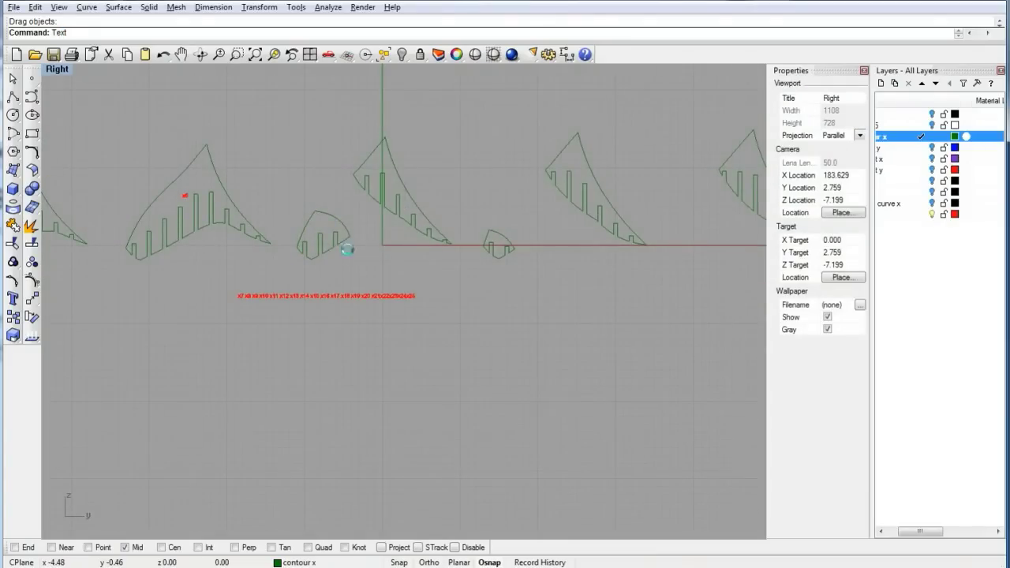
Create a text object reading "x7a x7b x8a x8b" as curves and place it beside the remaining label row
type("TextObject")
key("Return")
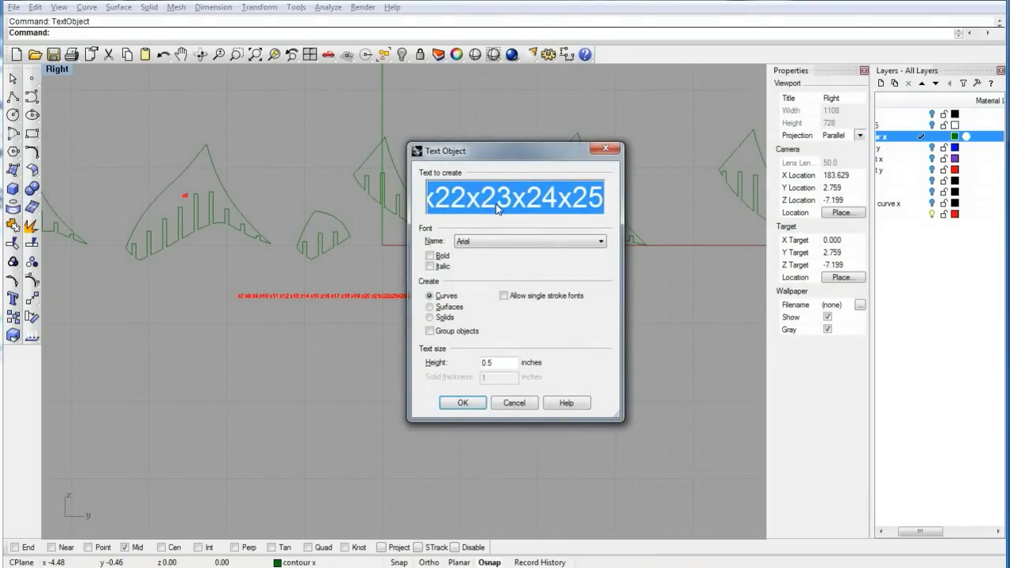
type("x7a x7b")
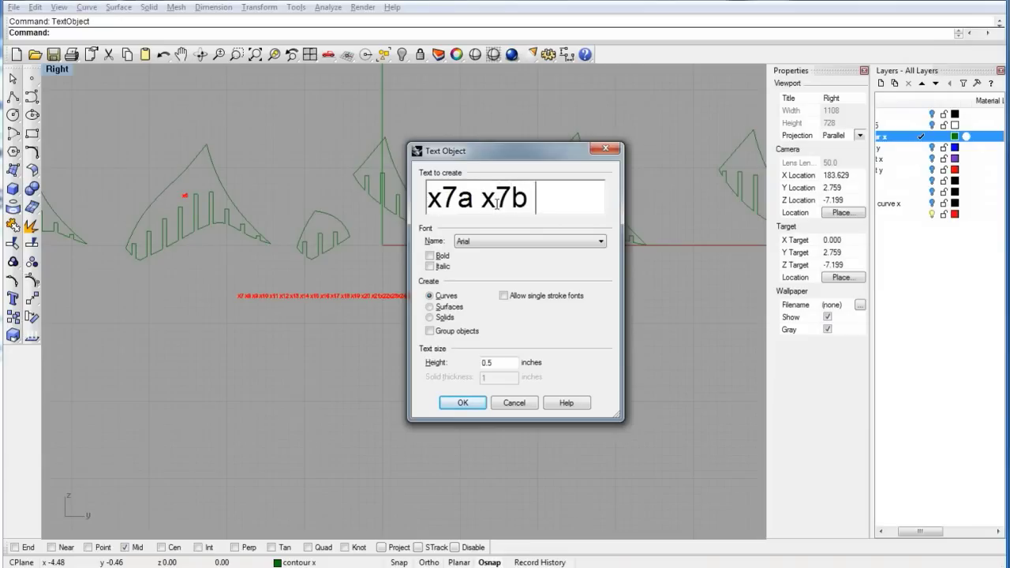
type(" x8a x")
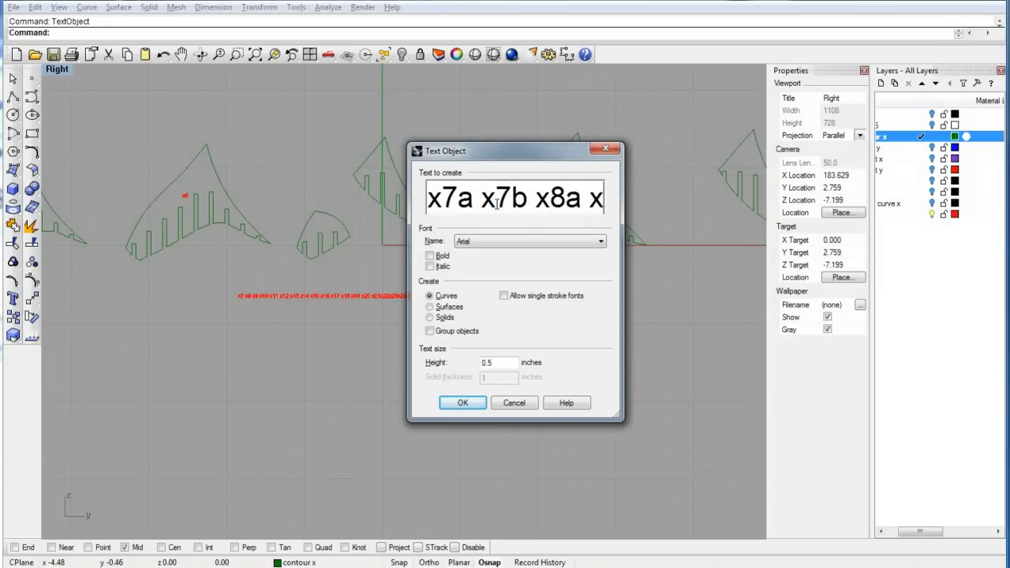
type("9b")
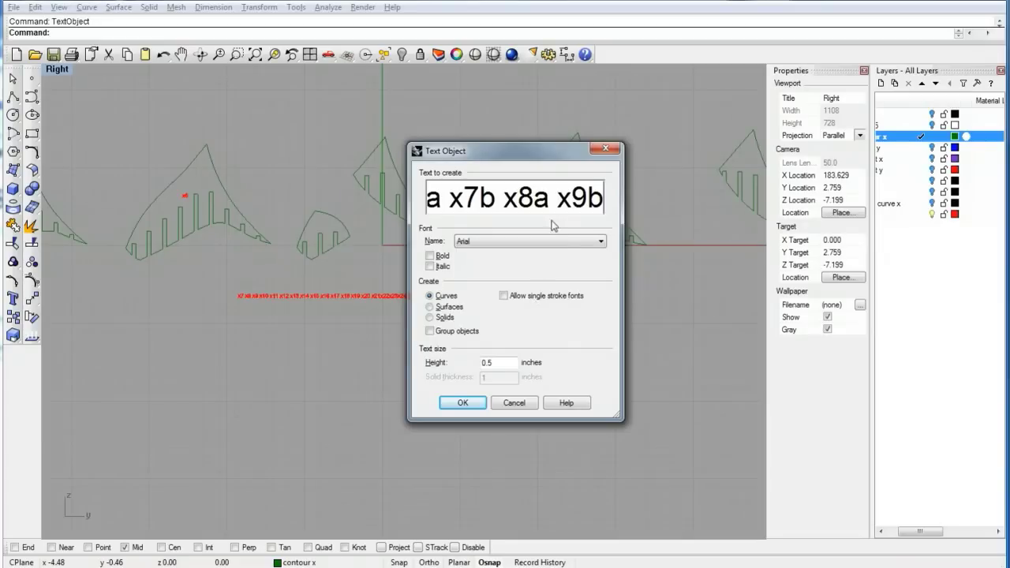
key("BackSpace")
key("BackSpace")
type("8b")
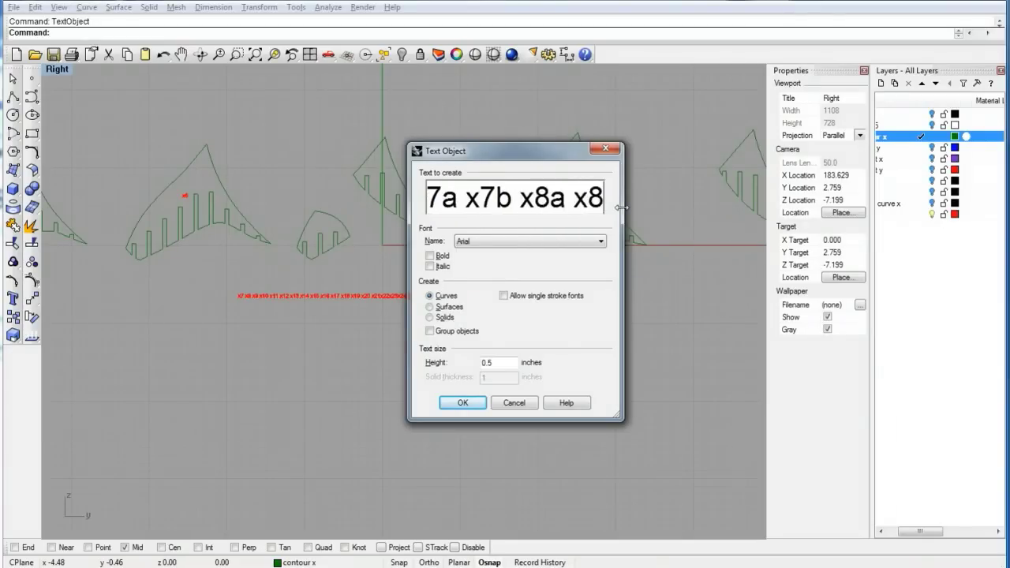
left_click(462, 403)
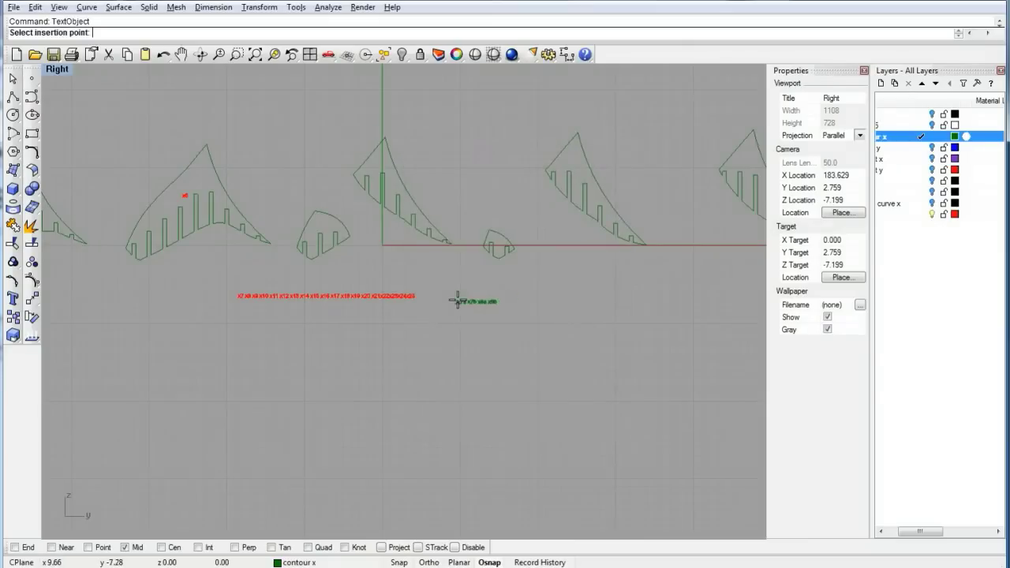
scroll(467, 308, "up", 3)
left_click(409, 258)
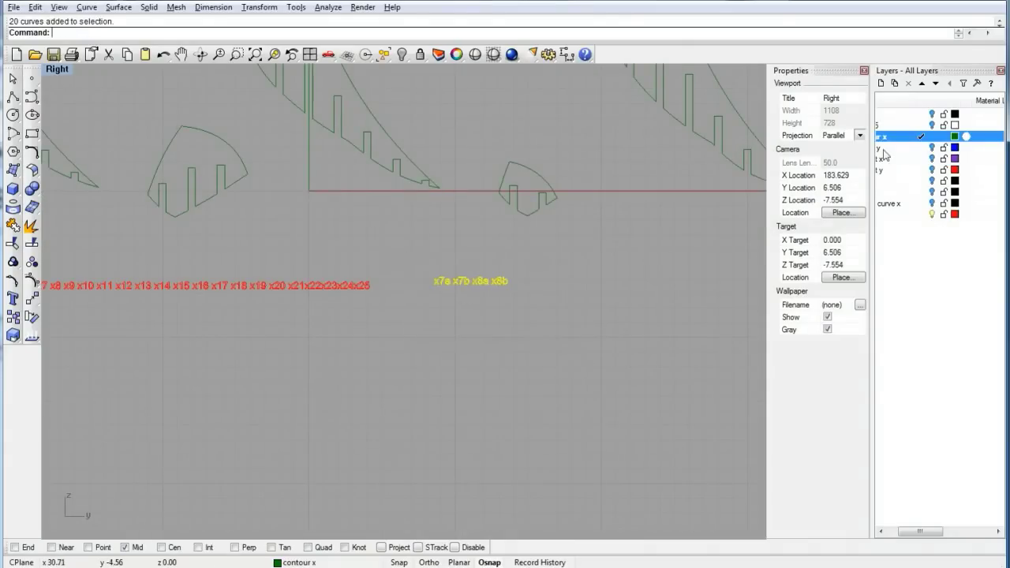
Move the new a/b label curves to the Labels layer and make that layer current
right_click(908, 215)
left_click(922, 369)
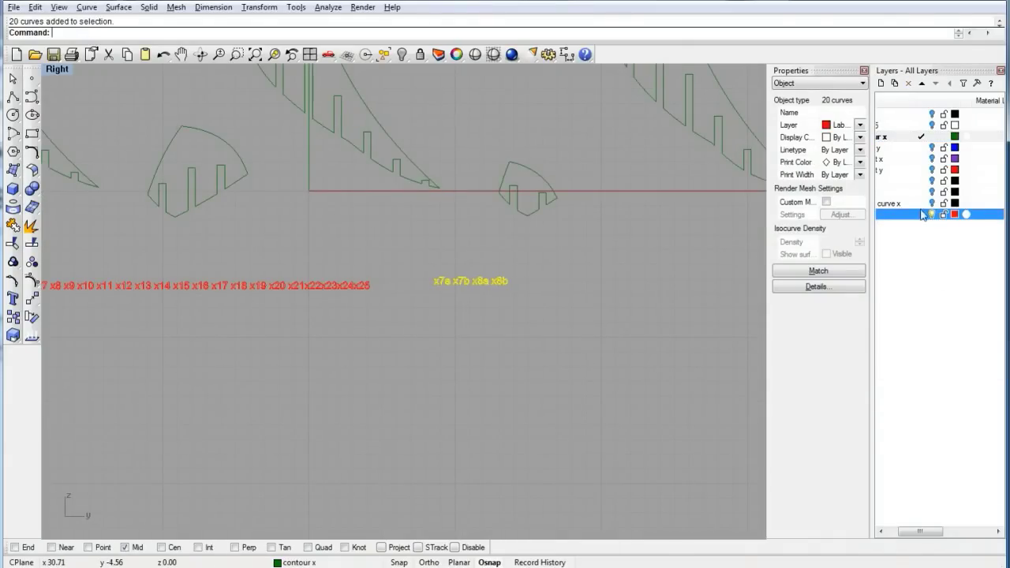
left_click(921, 215)
Place x7a on the small piece and x7b on the large piece past the sixth profile
left_click(440, 314)
right_click_drag(423, 246, 534, 319)
left_click_drag(527, 328, 536, 292)
scroll(442, 242, "down", 3)
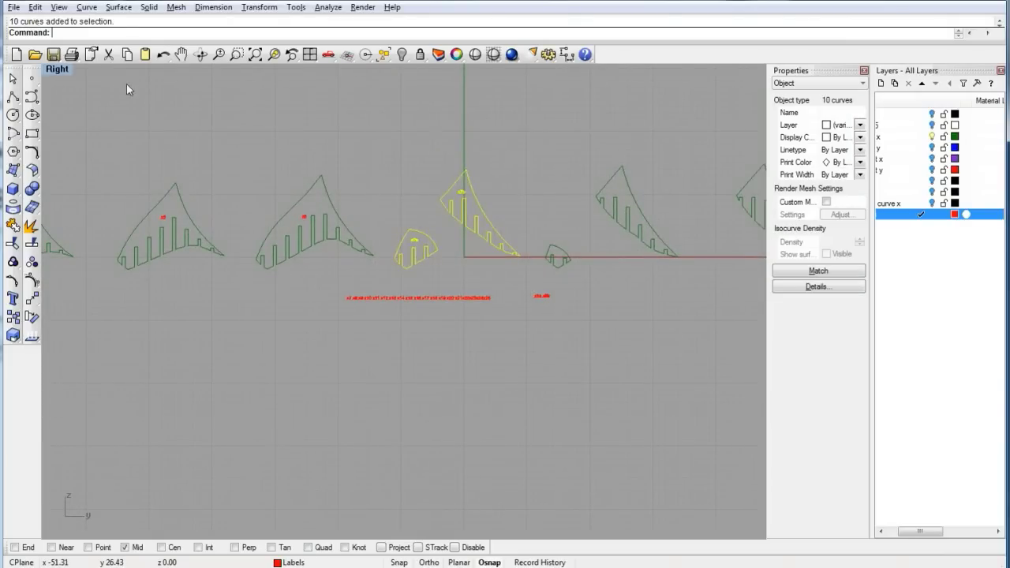
Check the split pieces against the Top view, and place x8a on the next small piece and x8b on the following large one
double_click(58, 70)
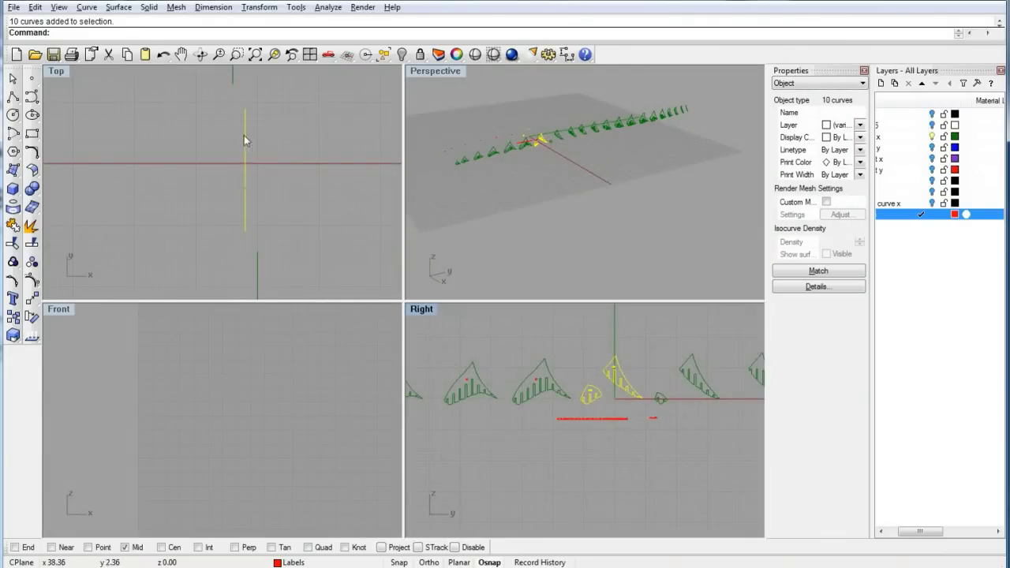
right_click_drag(289, 173, 308, 83)
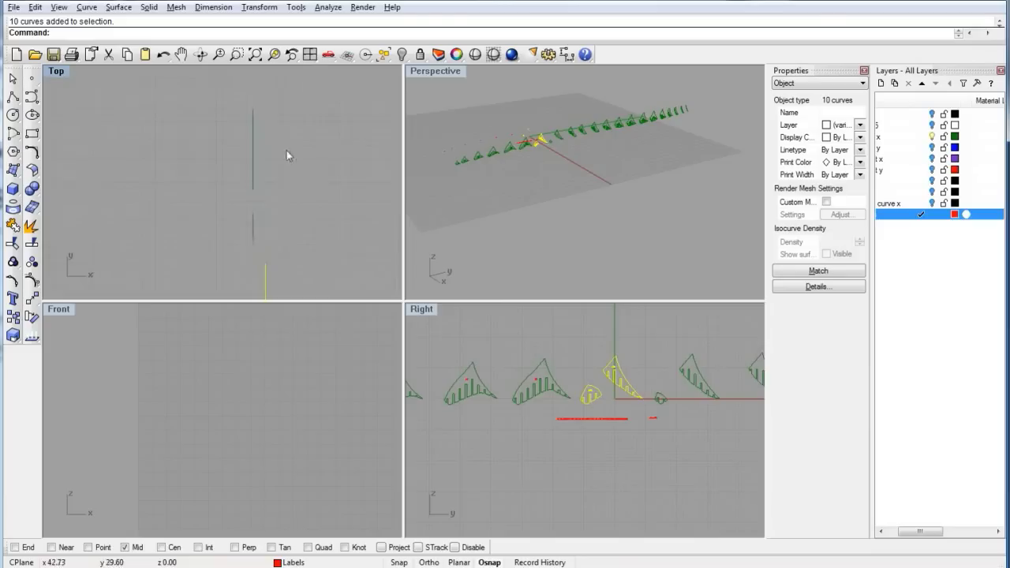
scroll(289, 150, "down", 8)
right_click_drag(290, 149, 289, 188)
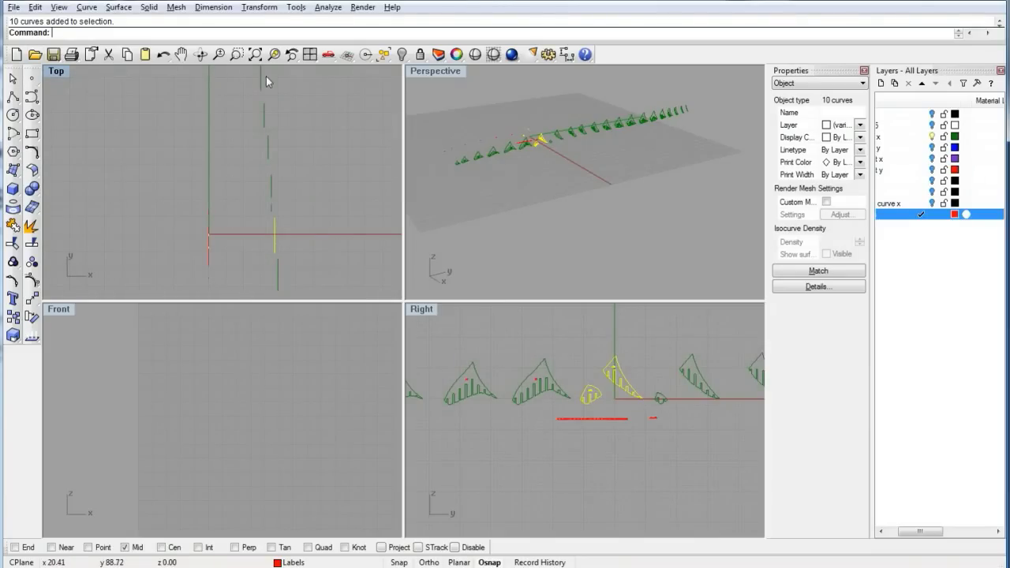
double_click(419, 311)
scroll(487, 324, "up", 5)
left_click_drag(374, 279, 442, 164)
right_click_drag(448, 291, 359, 378)
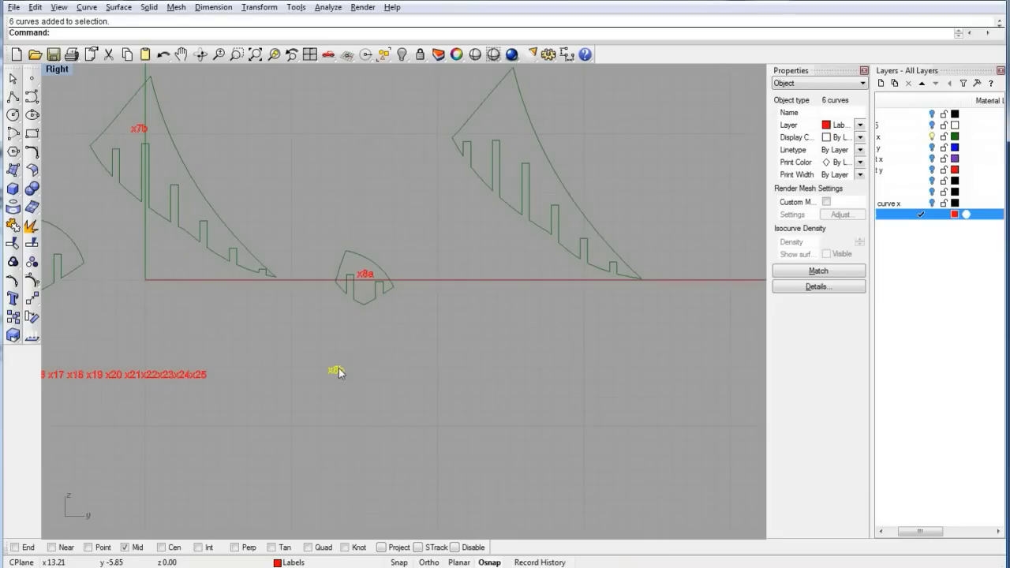
left_click_drag(338, 372, 518, 151)
scroll(518, 150, "down", 5)
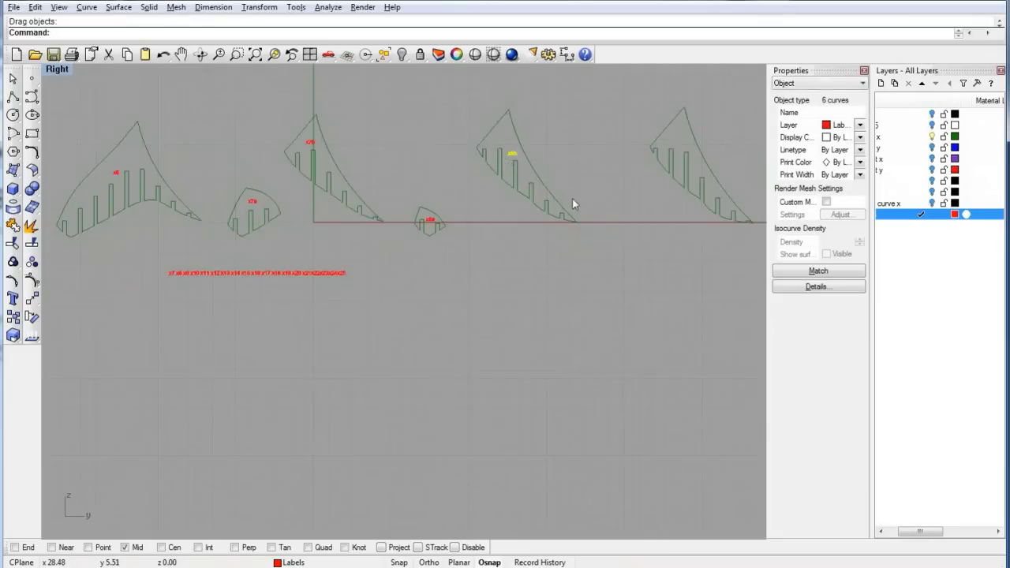
Shift the remaining label row along below the unlabelled profiles past x8b
right_click_drag(591, 210, 496, 239)
right_click_drag(368, 311, 494, 311)
left_click_drag(131, 360, 433, 283)
scroll(427, 259, "down", 8)
right_click_drag(521, 288, 411, 321)
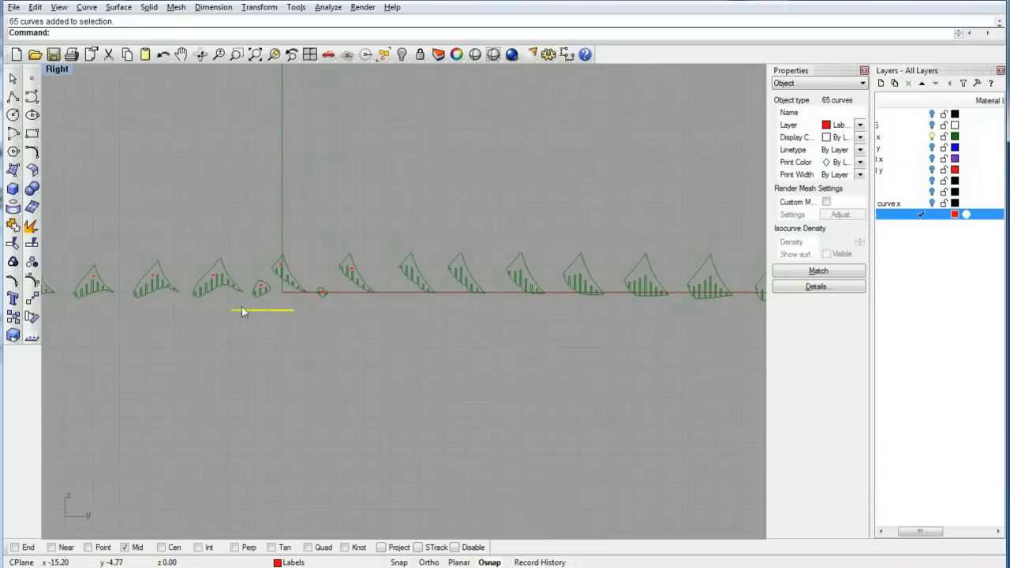
left_click_drag(242, 312, 463, 308)
scroll(462, 308, "up", 5)
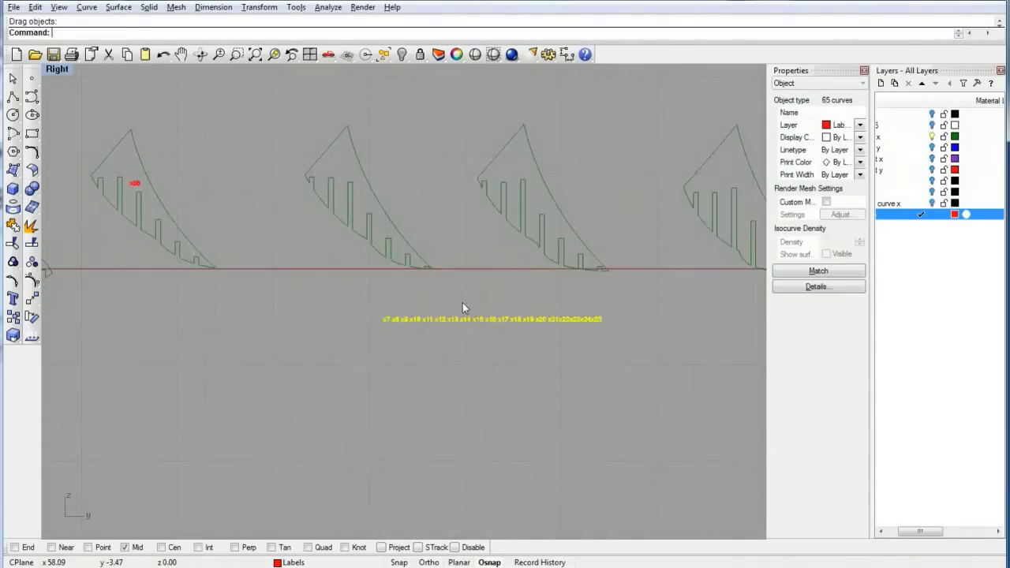
right_click_drag(425, 225, 387, 270)
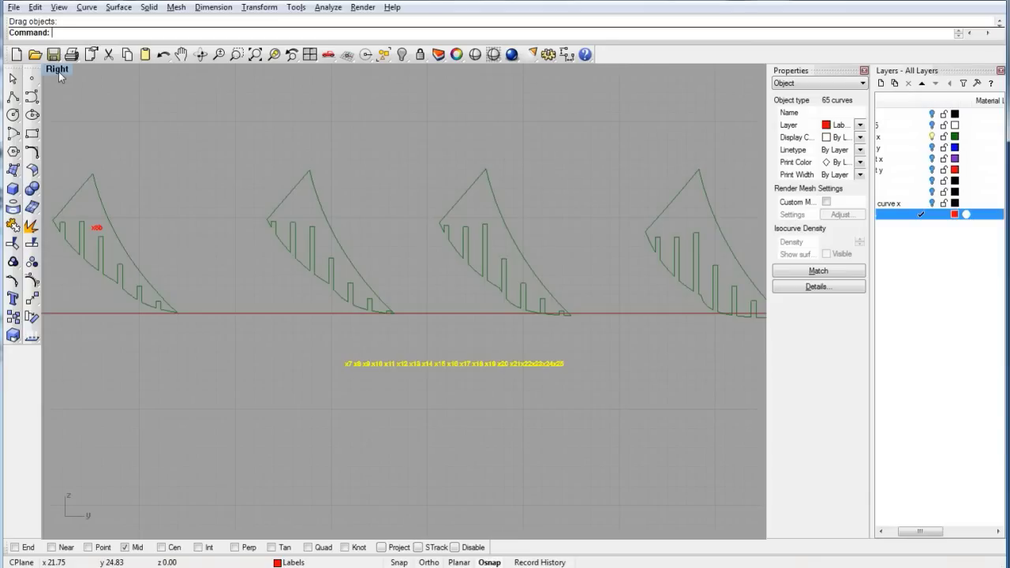
Delete the superseded x7 and x8 labels from the start of the remaining label row
scroll(142, 245, "up", 5)
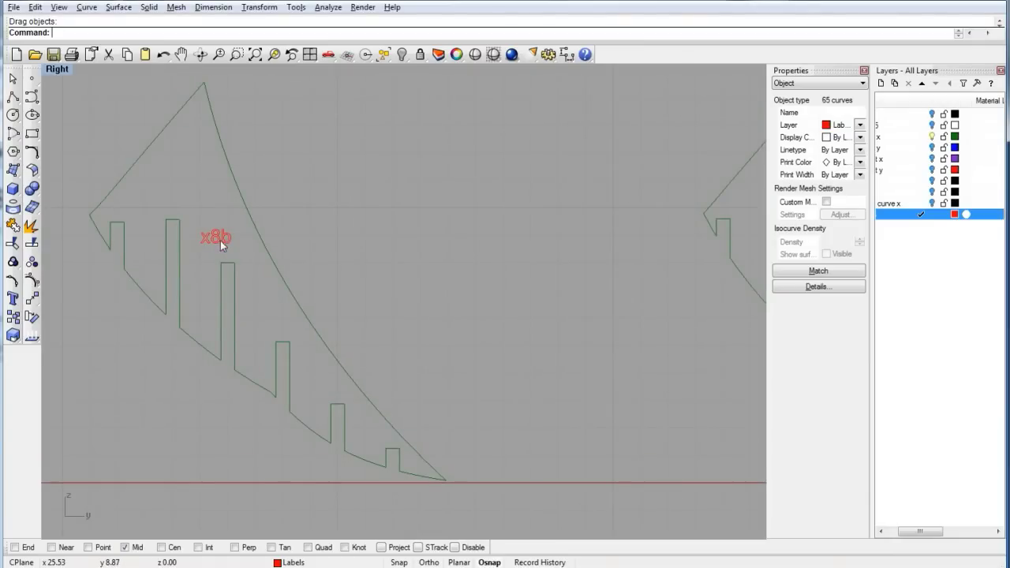
scroll(255, 209, "down", 4)
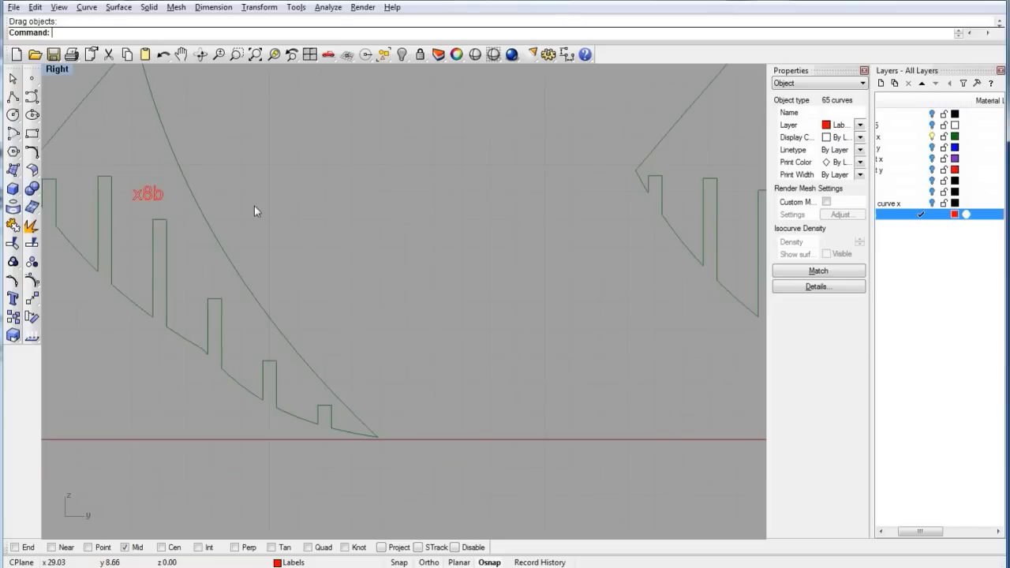
right_click_drag(643, 354, 420, 352)
left_click(340, 354)
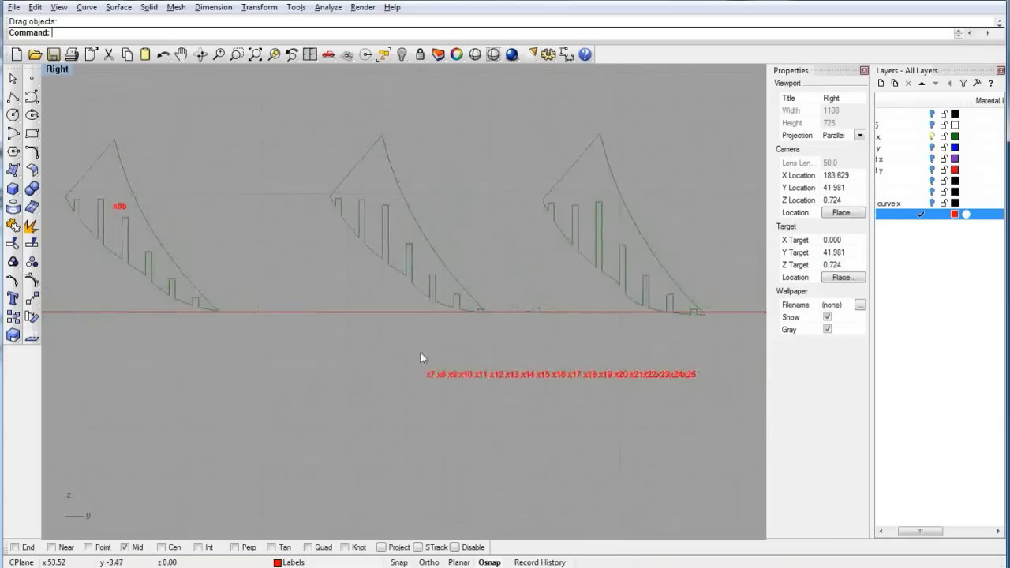
left_click_drag(393, 350, 447, 386)
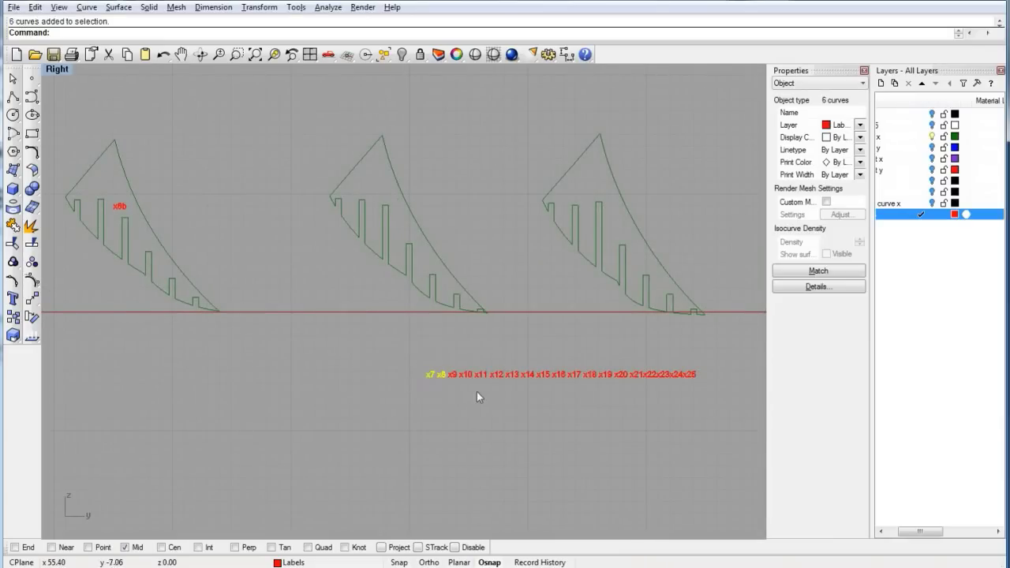
key("Delete")
Place x9 and x10 on the two profiles following x8b
left_click_drag(424, 355, 584, 188)
scroll(591, 219, "down", 2)
right_click_drag(658, 280, 426, 249)
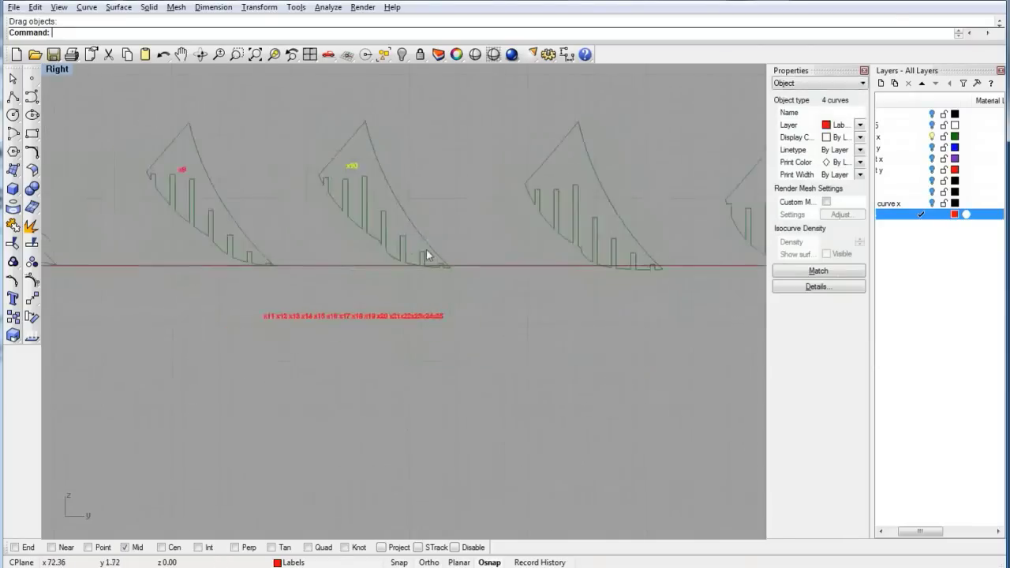
Shift the remaining label row further along and place x11 and x12 on the next two profiles
scroll(426, 249, "down", 8)
right_click_drag(475, 301, 338, 326)
left_click_drag(208, 340, 532, 323)
scroll(533, 323, "down", 5)
right_click_drag(608, 329, 469, 353)
scroll(469, 353, "up", 5)
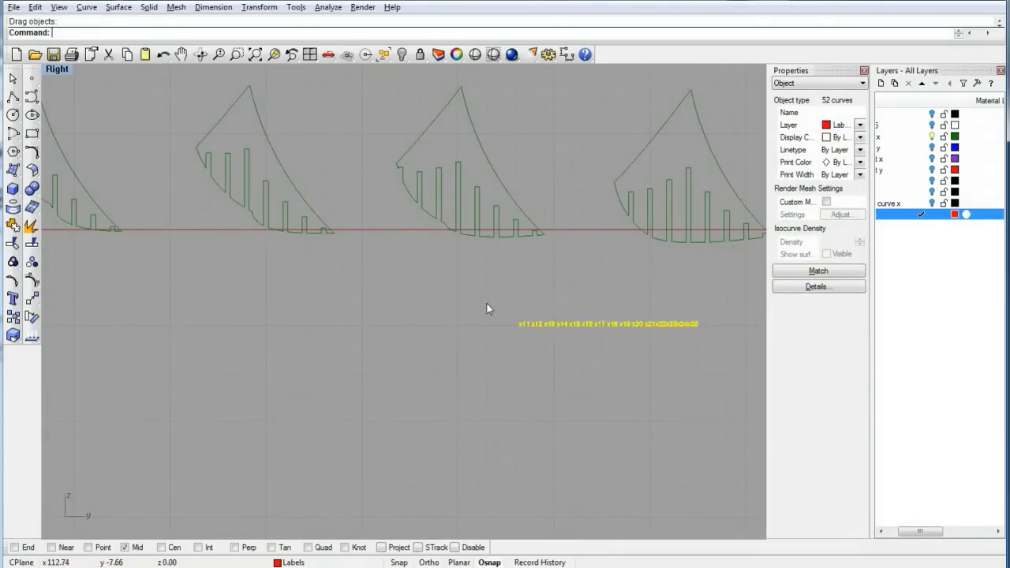
left_click_drag(487, 302, 238, 133)
mouse_move(247, 177)
right_mouse_down()
mouse_move(328, 199)
mouse_move(248, 156)
right_mouse_up()
left_click_drag(445, 263, 458, 134)
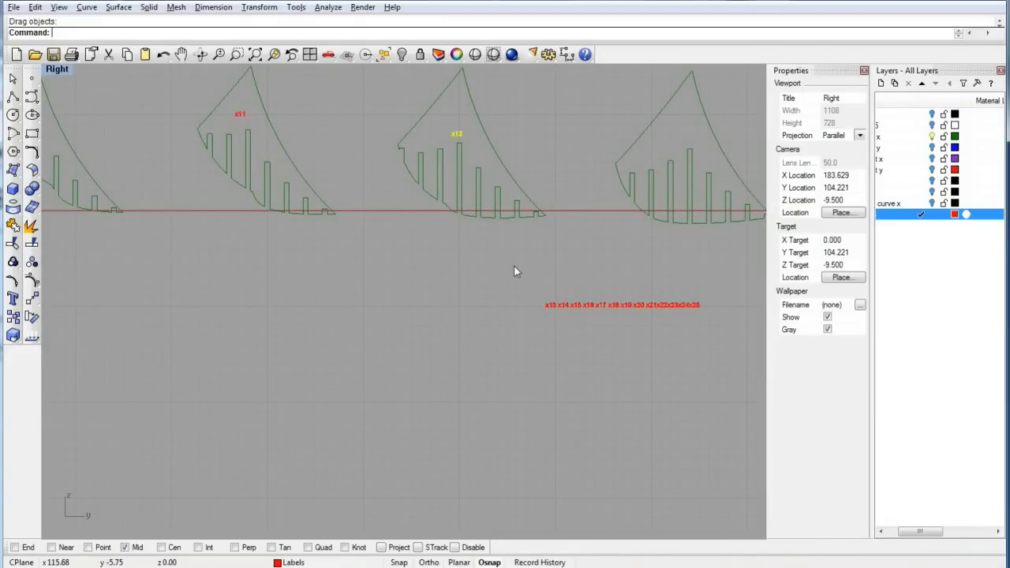
Place x13 and x14 on the two profiles following x12
left_click_drag(519, 281, 675, 144)
right_click_drag(468, 294, 242, 286)
left_click_drag(242, 287, 676, 151)
Shift the remaining label row along below the next profiles and place x15 and x16 on the two profiles after x14
left_click_drag(315, 259, 586, 338)
right_click_drag(556, 342, 311, 350)
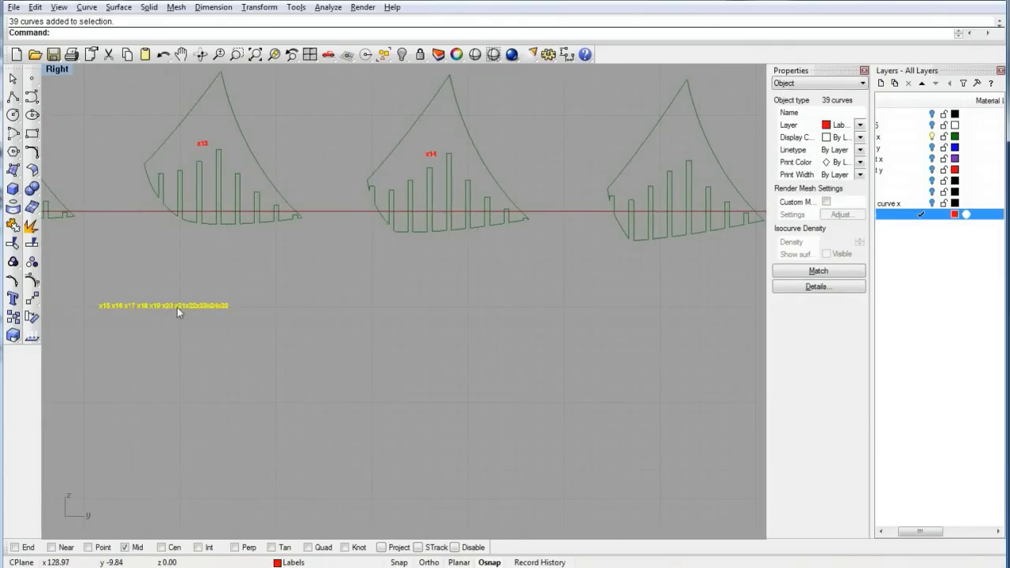
left_click_drag(178, 307, 591, 279)
right_click_drag(619, 290, 292, 314)
left_click_drag(241, 300, 370, 318)
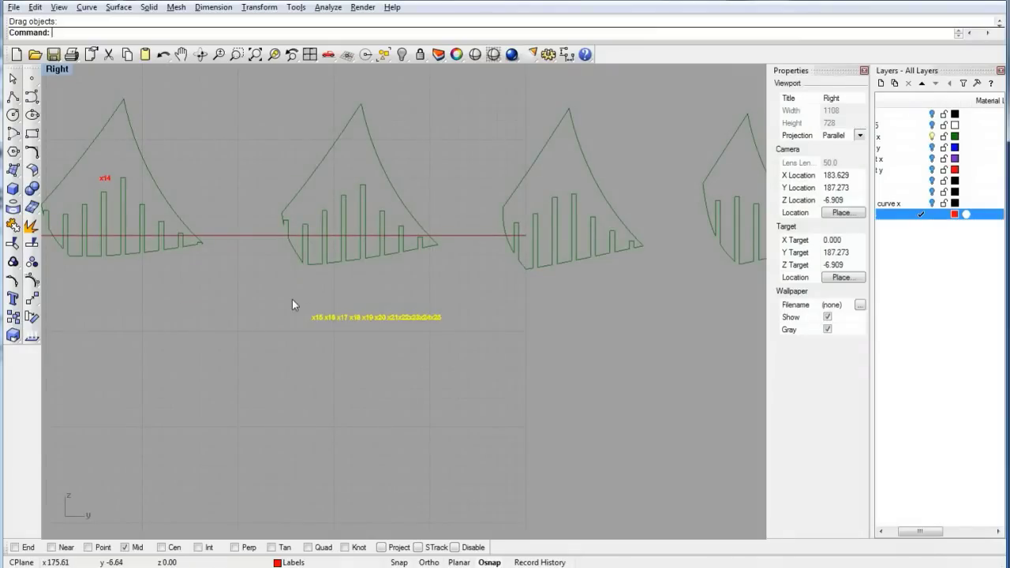
left_click_drag(294, 299, 333, 242)
scroll(333, 244, "up", 3)
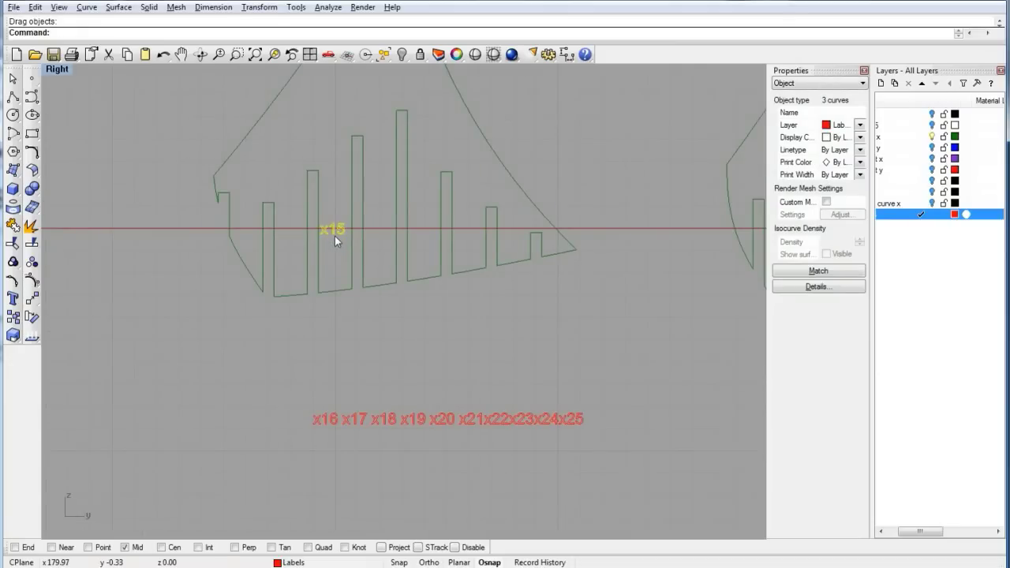
scroll(355, 294, "down", 4)
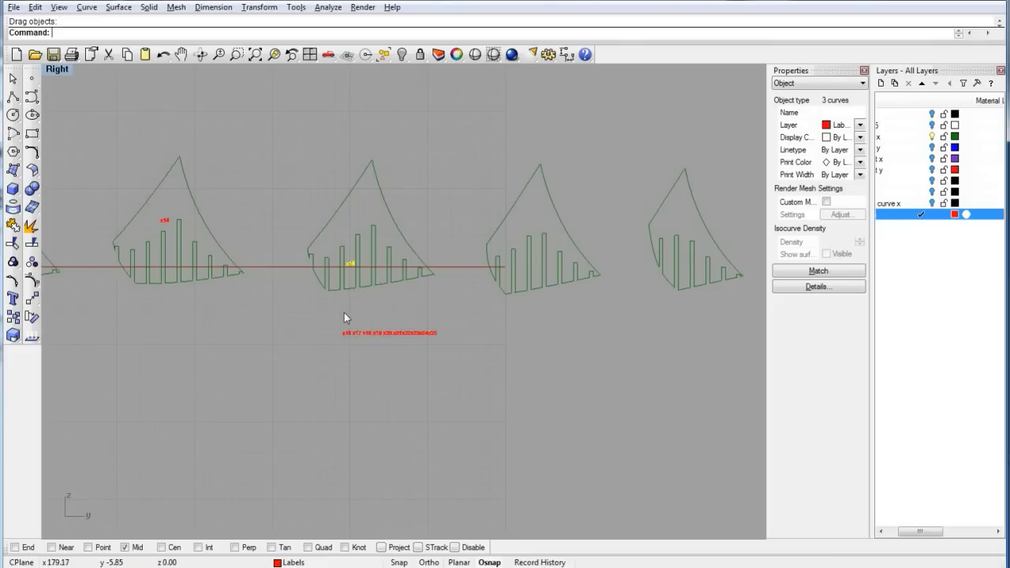
left_click_drag(328, 308, 358, 223)
right_click_drag(435, 304, 306, 265)
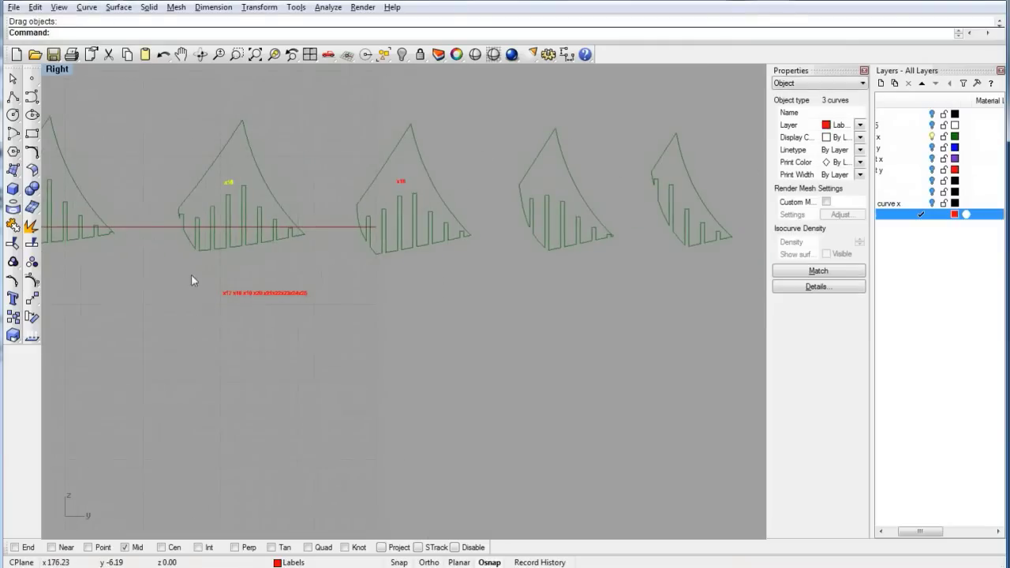
Place x17, x18, x19 and x20 on the next four profiles, shifting the remaining label row along
left_click_drag(191, 281, 372, 324)
left_click_drag(295, 297, 643, 271)
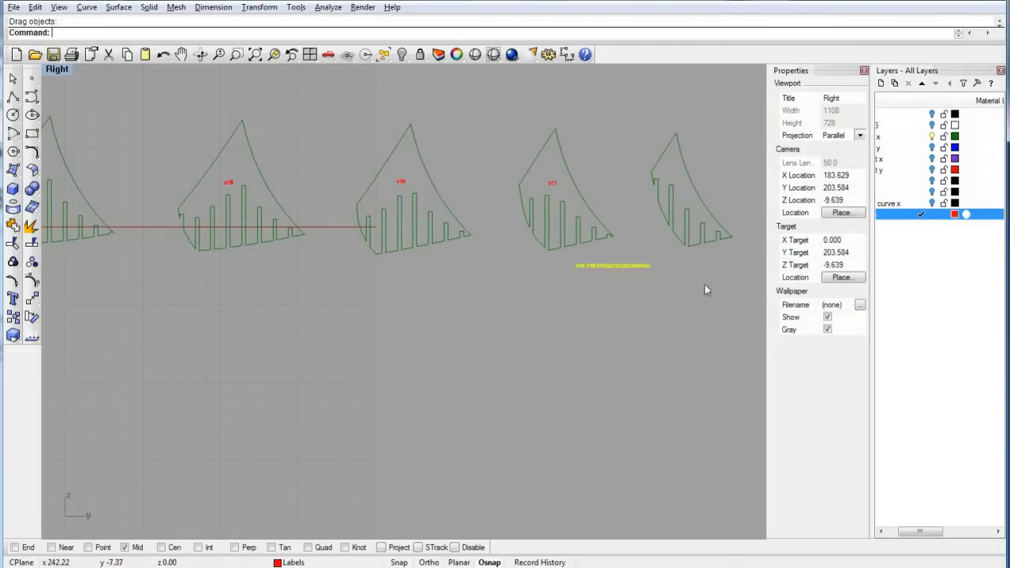
right_click_drag(705, 290, 335, 326)
left_click_drag(229, 298, 313, 326)
left_click_drag(308, 319, 316, 240)
left_click_drag(298, 302, 336, 328)
left_click_drag(335, 332, 543, 242)
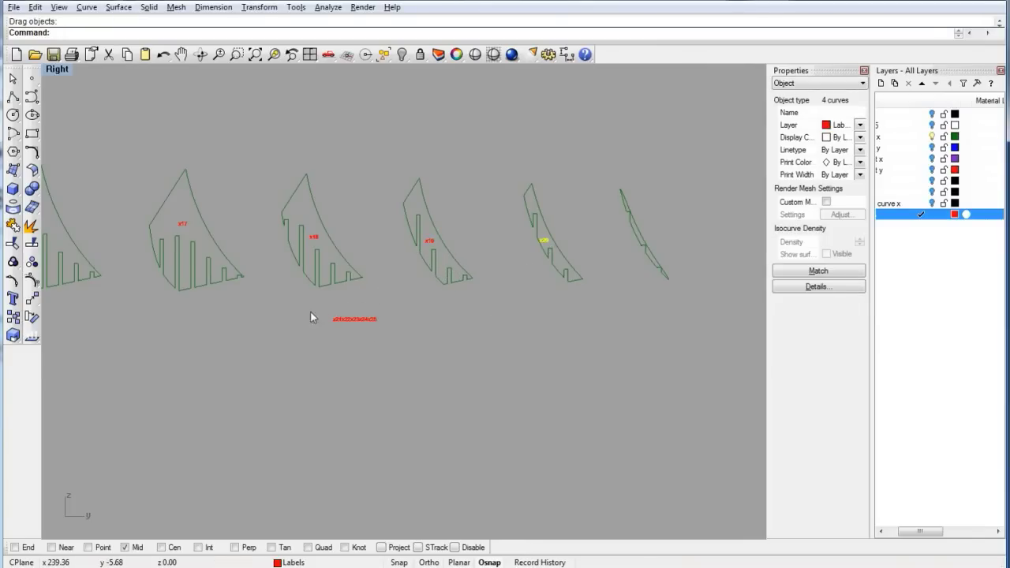
Place x21 on the last, narrow profile
left_click_drag(310, 312, 642, 228)
scroll(657, 245, "up", 5)
right_click_drag(659, 245, 549, 251)
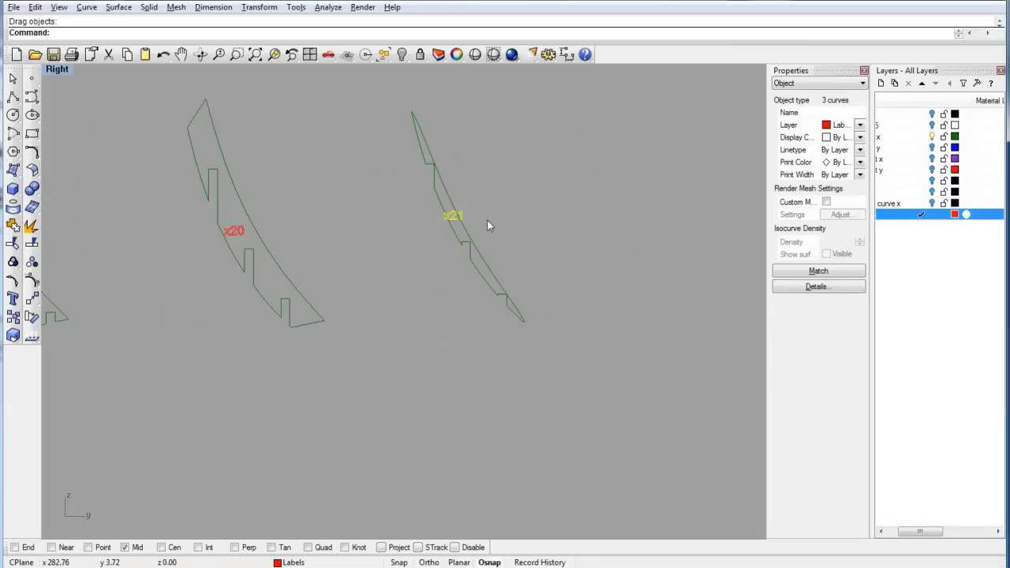
Examine up close how the x21 label fits inside the outline of the narrow last profile
scroll(482, 229, "up", 8)
right_click_drag(442, 214, 526, 261)
scroll(573, 269, "down", 10)
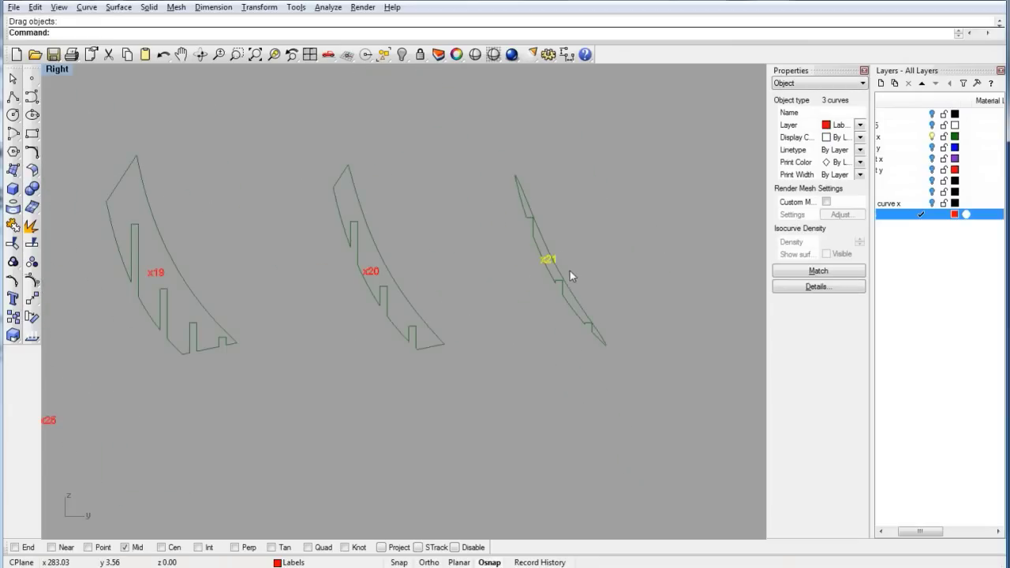
right_click_drag(465, 238, 380, 217)
scroll(484, 268, "up", 3)
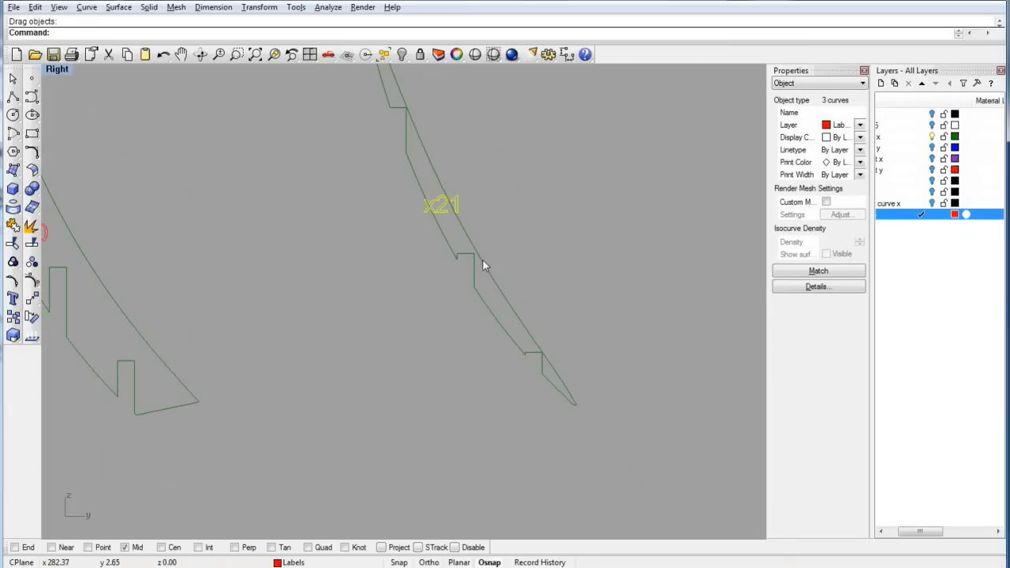
right_click_drag(469, 265, 415, 306)
right_click_drag(497, 272, 610, 297)
right_click_drag(508, 276, 480, 232)
scroll(479, 229, "down", 6)
scroll(484, 215, "up", 6)
scroll(488, 225, "up", 4)
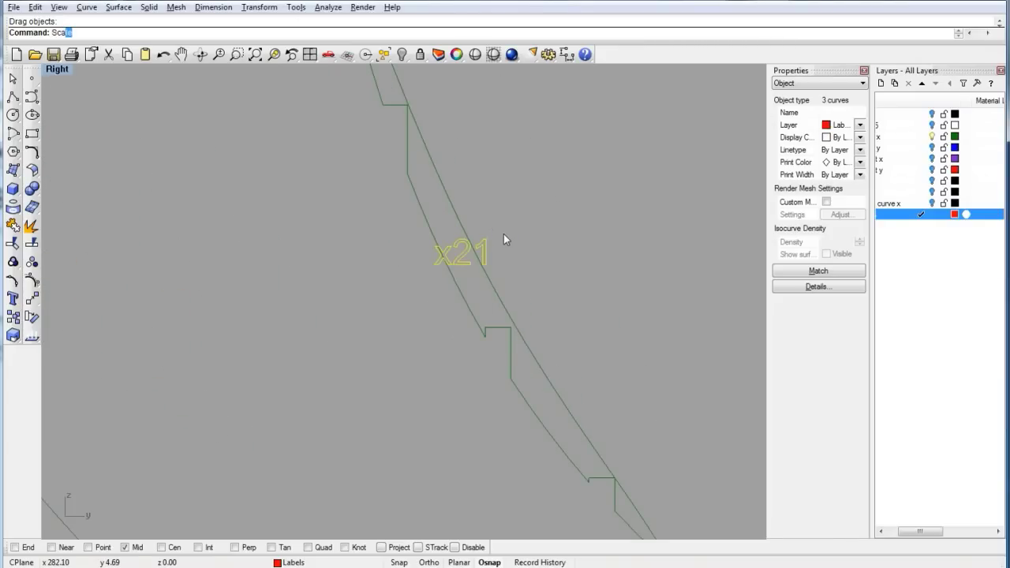
Scale the x21 label down and move it inside the outline of the narrow last profile
key("Return")
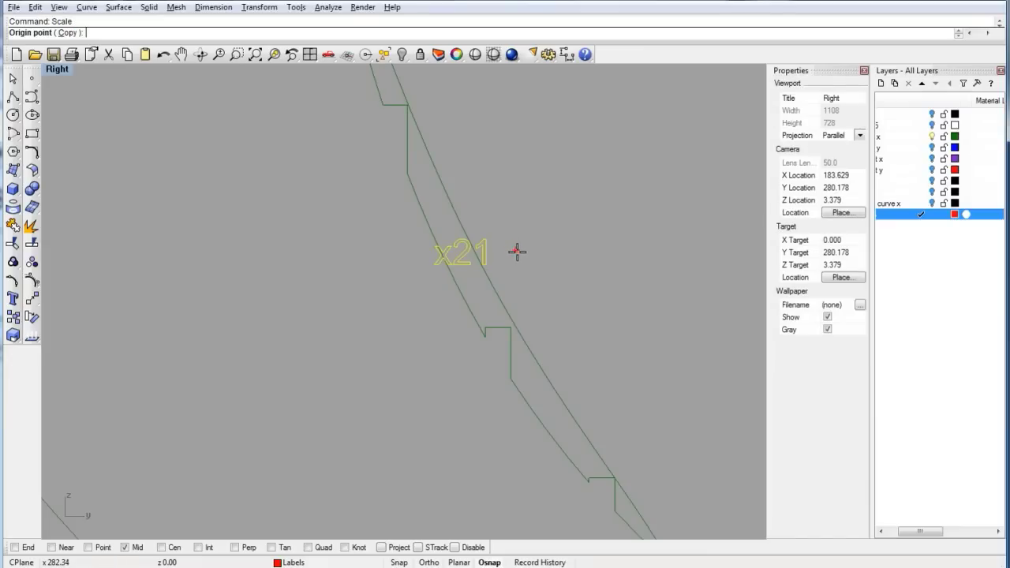
left_click(540, 259)
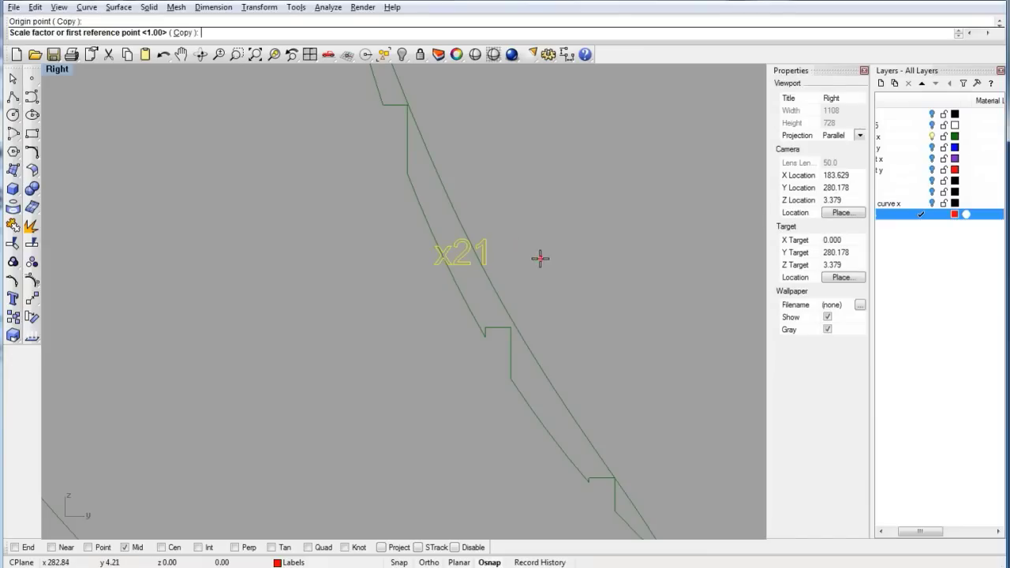
left_click(557, 161)
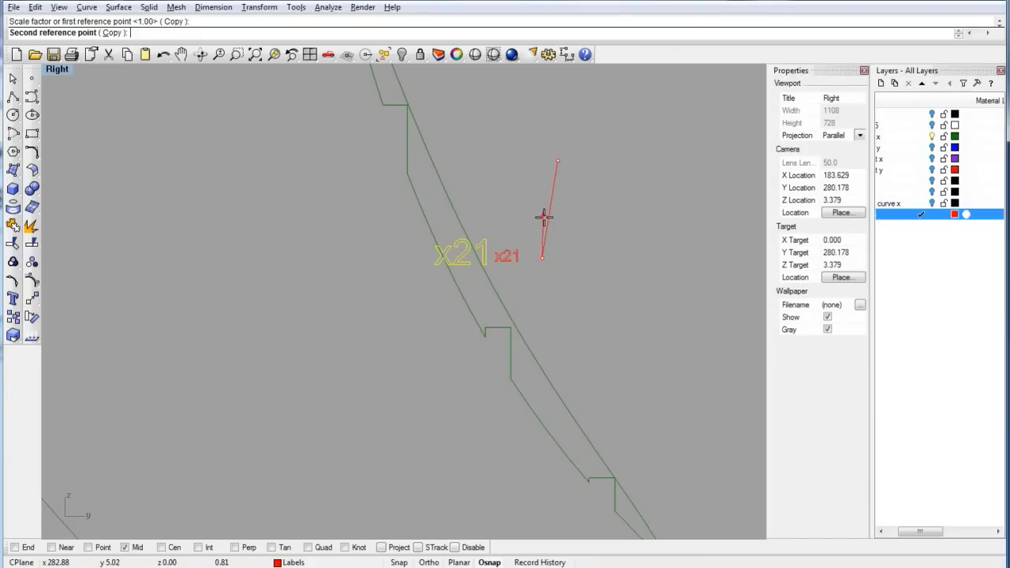
left_click(544, 218)
left_click_drag(517, 252, 479, 276)
left_click(530, 257)
Delete the unused labels left over in the row below the profiles
scroll(480, 244, "down", 10)
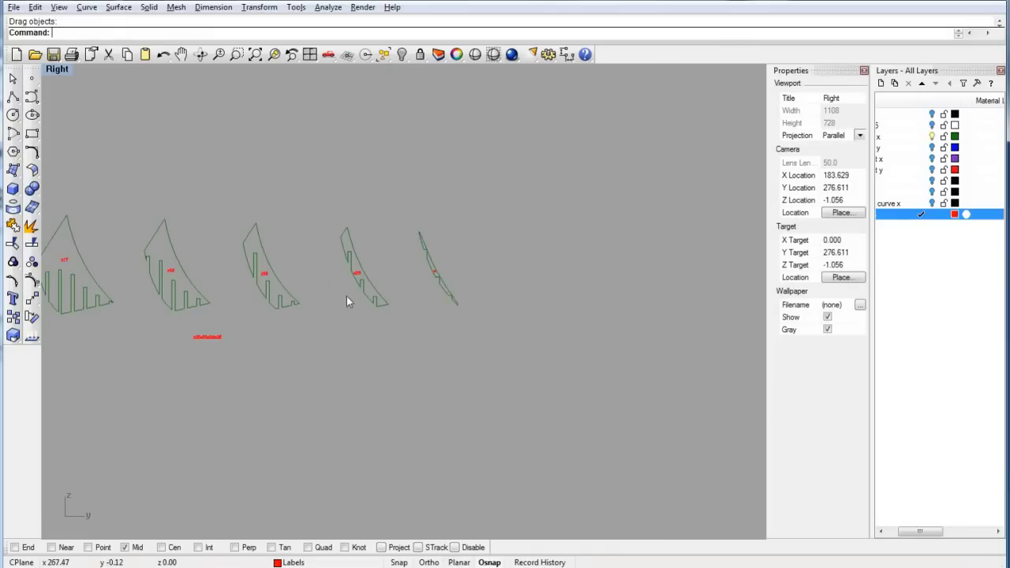
right_click_drag(221, 353, 409, 361)
left_click_drag(349, 376, 439, 333)
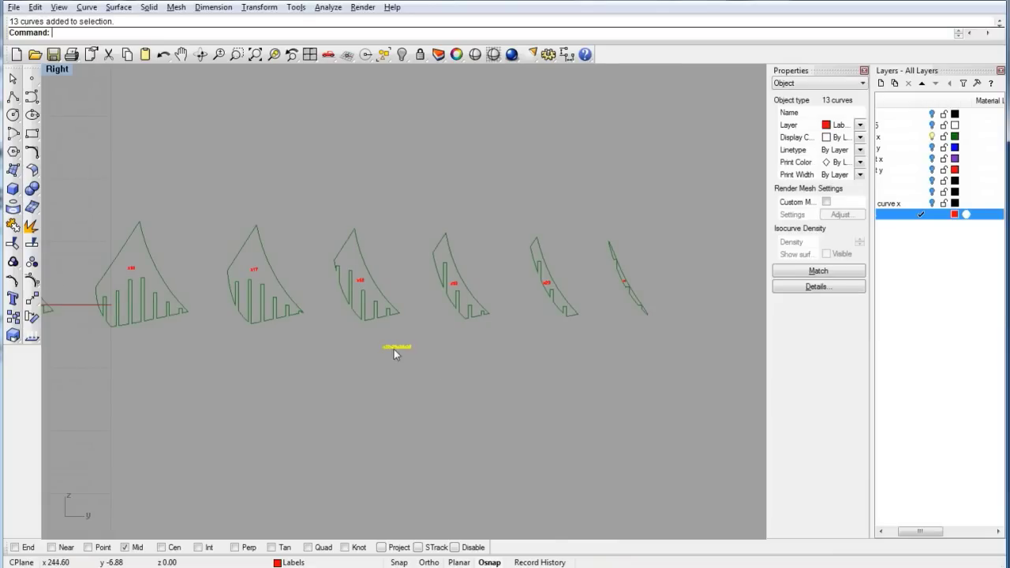
key("Delete")
Group the outline of the first profile with its x1 label
scroll(403, 344, "down", 10)
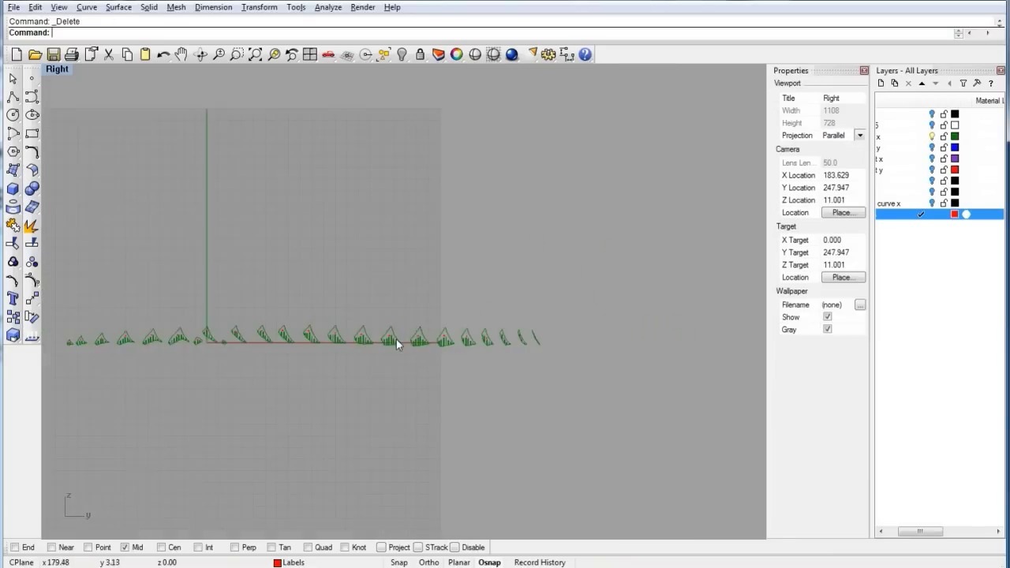
scroll(324, 321, "up", 4)
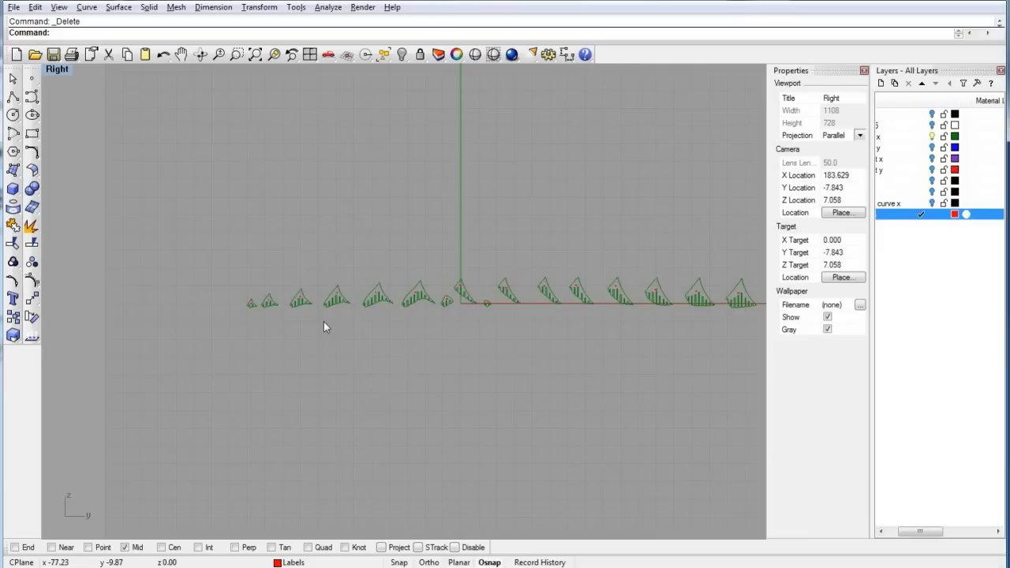
scroll(350, 355, "up", 3)
left_click_drag(247, 198, 334, 303)
type("Group")
key("Return")
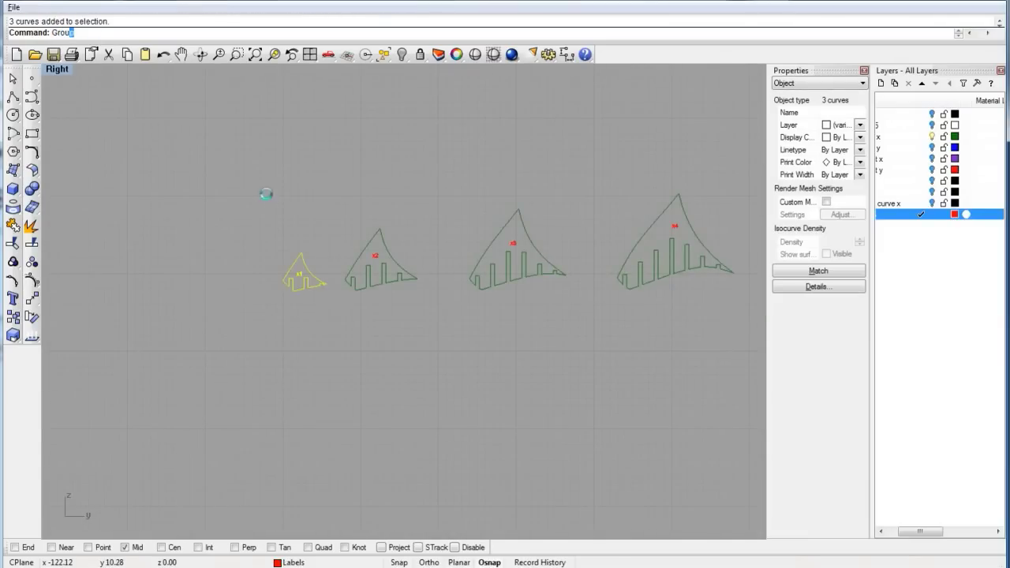
left_click(331, 365)
left_click(315, 287)
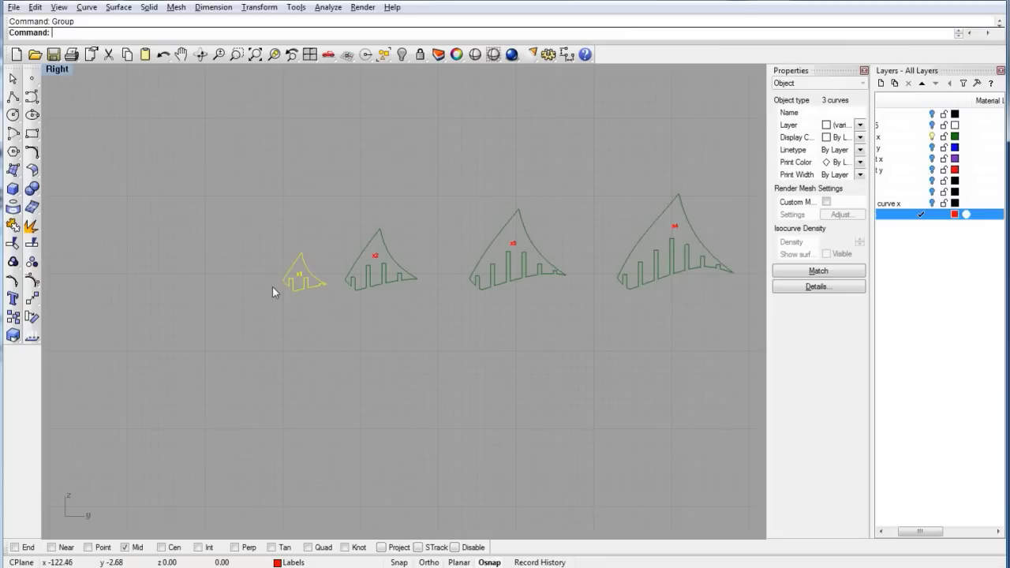
Group profile x2 with its label, and likewise profile x3 with its label
right_click_drag(360, 305, 280, 313)
left_click_drag(320, 341, 244, 219)
right_click(280, 252)
left_click_drag(450, 371, 358, 177)
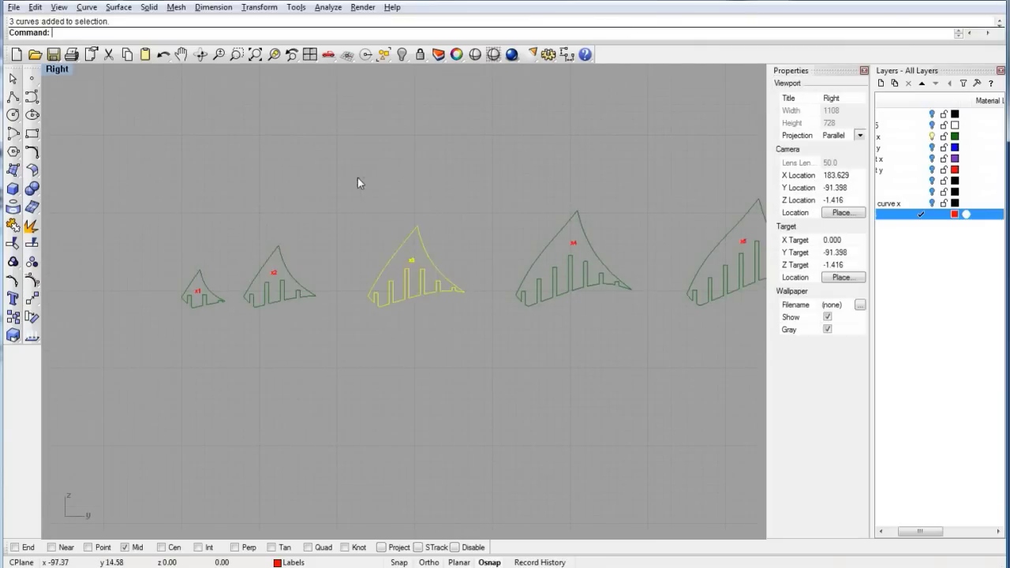
right_click(358, 177)
Group each of the profiles x4, x5 and x6 with its own label
right_click_drag(608, 391, 336, 393)
left_click_drag(402, 374, 270, 222)
right_click(269, 222)
right_click_drag(553, 375, 443, 417)
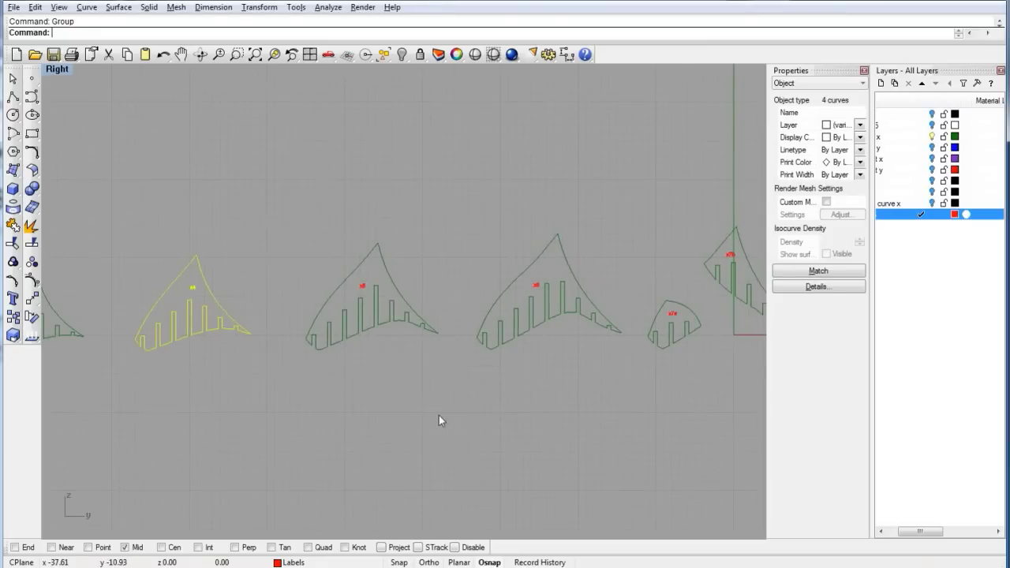
left_click_drag(439, 415, 331, 241)
right_click(332, 241)
left_click_drag(587, 399, 502, 251)
right_click(502, 251)
Group each of the split profile parts x7a, x7b and x8a with its own label
right_click_drag(718, 401, 458, 390)
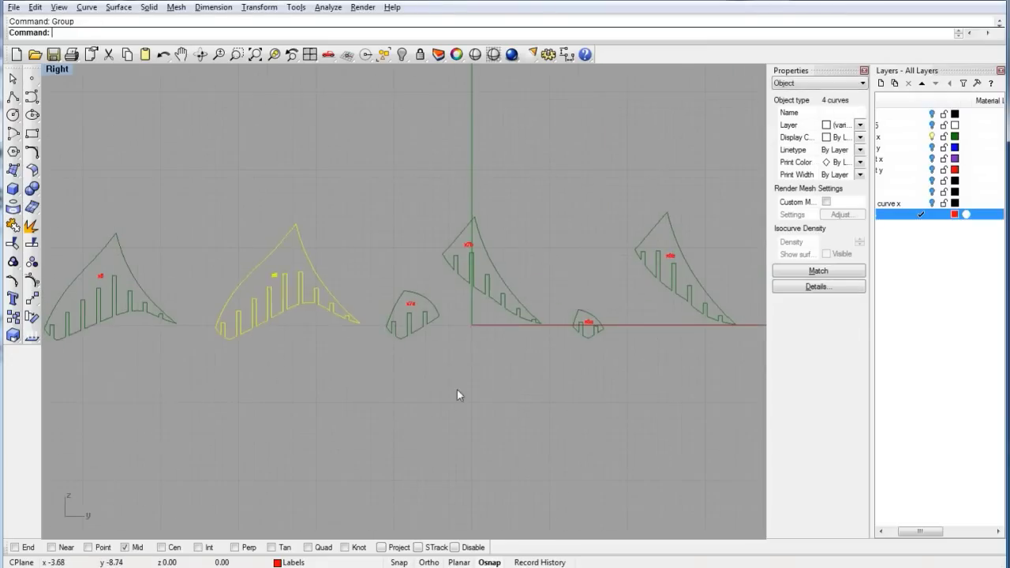
left_click_drag(457, 391, 373, 271)
key("ctrl+g")
right_click_drag(528, 376, 460, 423)
key("Escape")
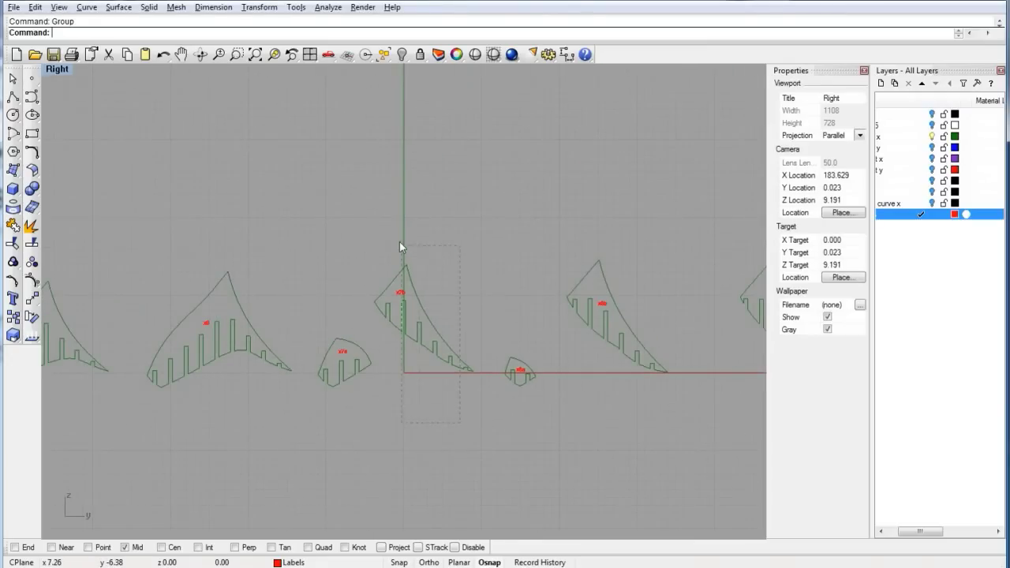
left_click_drag(550, 436, 485, 317)
right_click(485, 317)
Group each of the profiles x8b, x9 and x10 with its own label
right_click_drag(555, 412, 378, 433)
key("Escape")
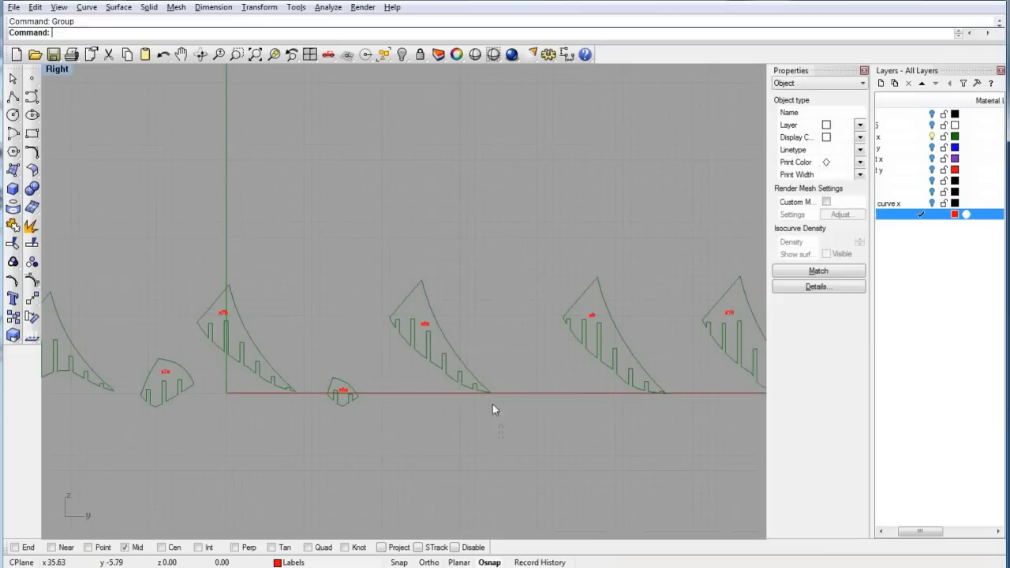
left_click_drag(503, 437, 399, 233)
right_click(550, 390)
right_click_drag(659, 456, 517, 388)
left_click_drag(531, 384, 430, 212)
right_click(430, 212)
right_click_drag(660, 385, 479, 422)
left_click_drag(479, 422, 383, 200)
right_click(382, 201)
Group profile x11 with its label, and likewise profile x12 with its label
scroll(496, 319, "down", 8)
right_click_drag(597, 352, 418, 305)
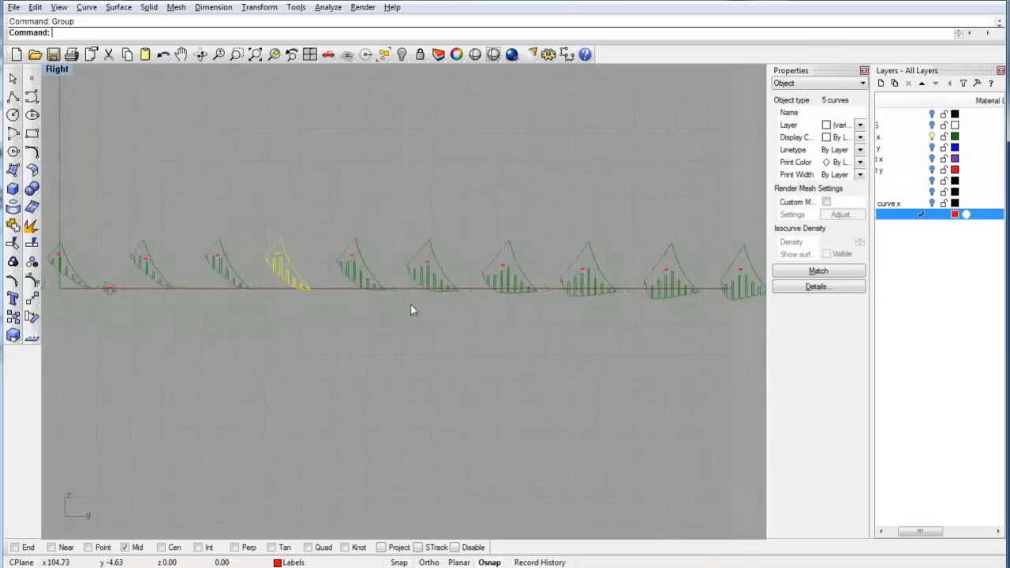
left_click_drag(397, 319, 336, 212)
right_click(339, 214)
left_click_drag(473, 330, 404, 203)
right_click(403, 203)
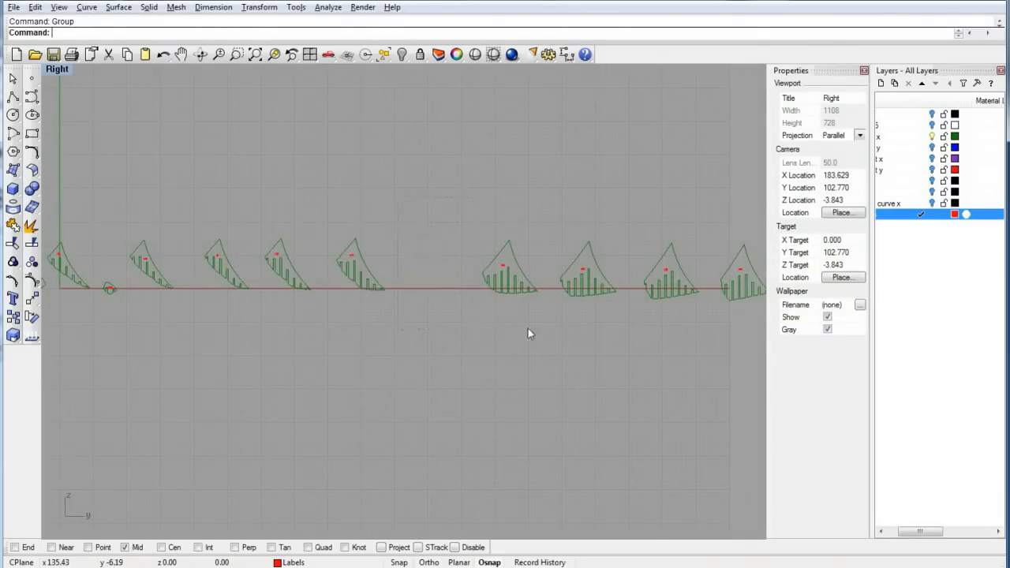
Group each of the profiles x13, x14 and x15 with its own label
left_click_drag(540, 343, 475, 211)
key("ctrl+g")
key("Escape")
left_click_drag(612, 324, 582, 242)
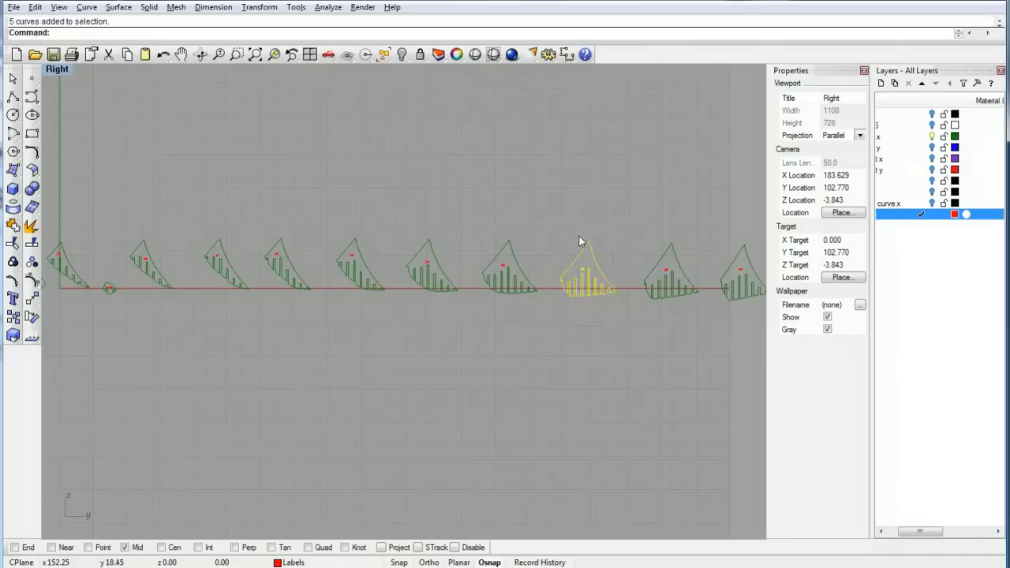
key("ctrl+g")
key("Escape")
left_click_drag(694, 323, 646, 219)
right_click_drag(730, 372, 511, 378)
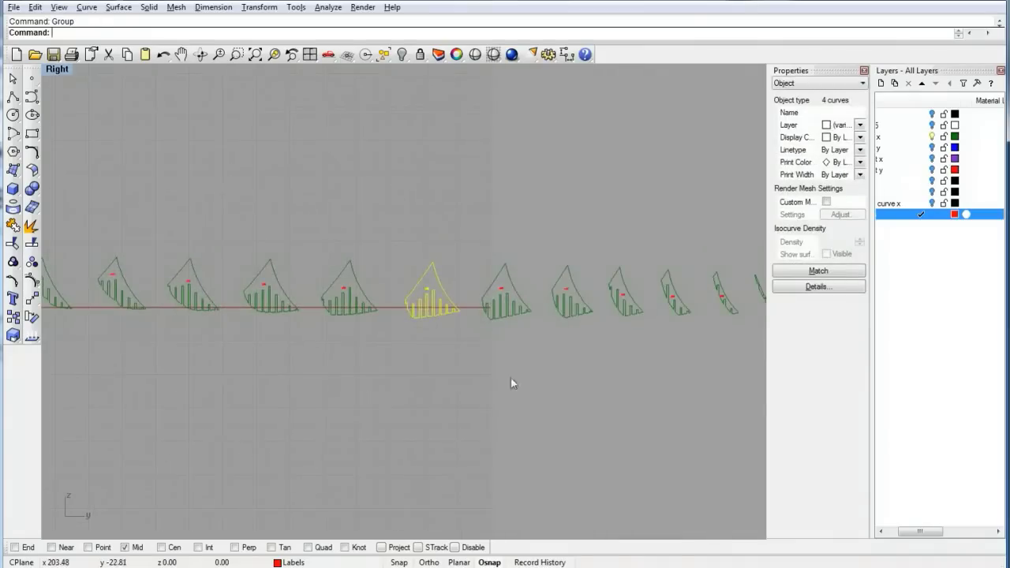
Group each of the remaining profiles from x16 to x21 with its own label
right_click_drag(588, 372, 416, 356)
left_click_drag(417, 342, 377, 221)
key("ctrl+g")
left_click_drag(481, 325, 432, 223)
key("Escape")
left_click_drag(538, 337, 487, 258)
key("ctrl+g")
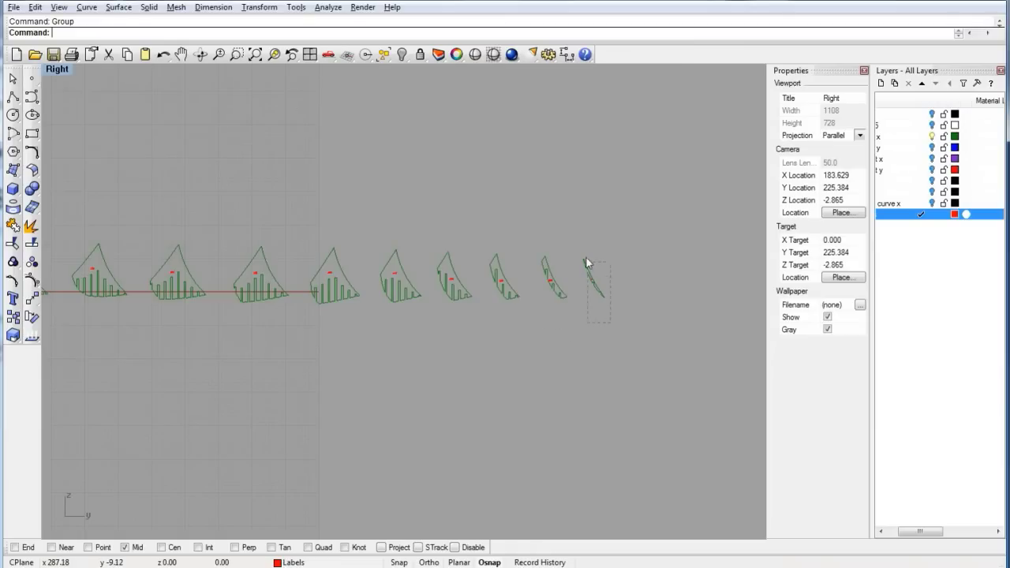
right_click_drag(241, 334, 458, 335)
scroll(458, 335, "down", 10)
right_click_drag(327, 350, 435, 361)
key("Escape")
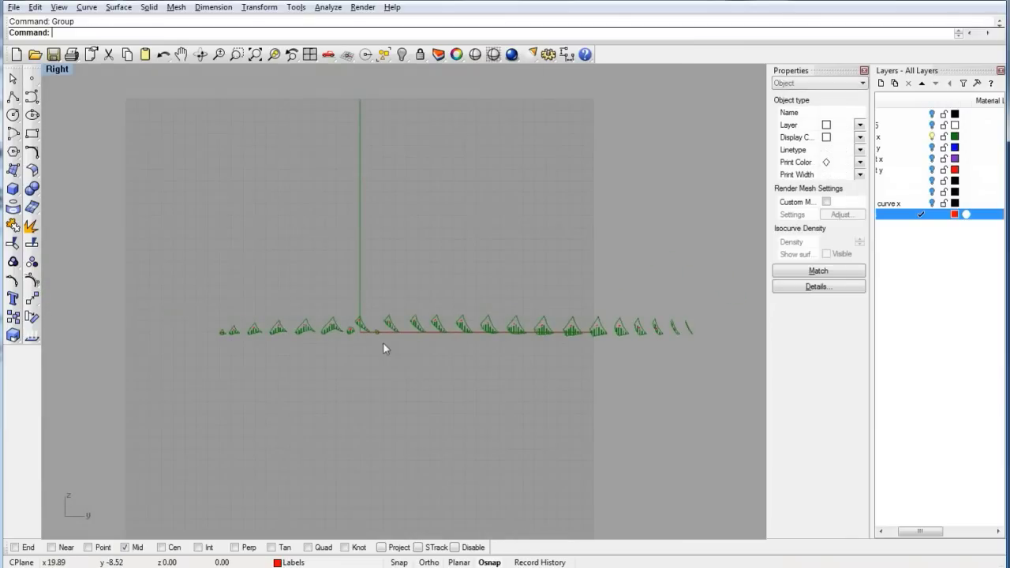
Start a polyline and, before placing its first point, add a new layer below Labels and make it current
left_click(13, 97)
scroll(392, 350, "up", 5)
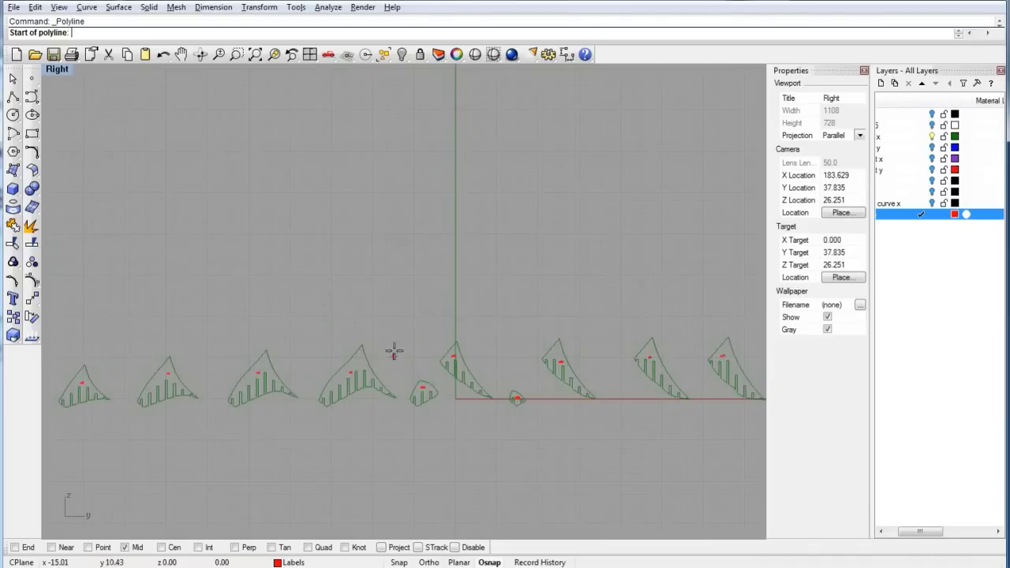
left_click_drag(926, 534, 914, 533)
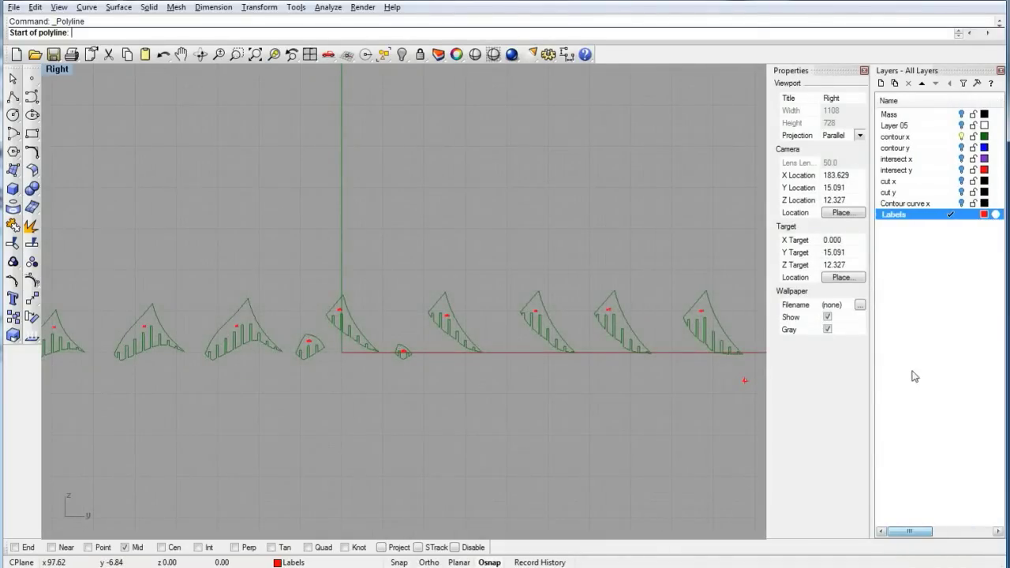
left_click(882, 82)
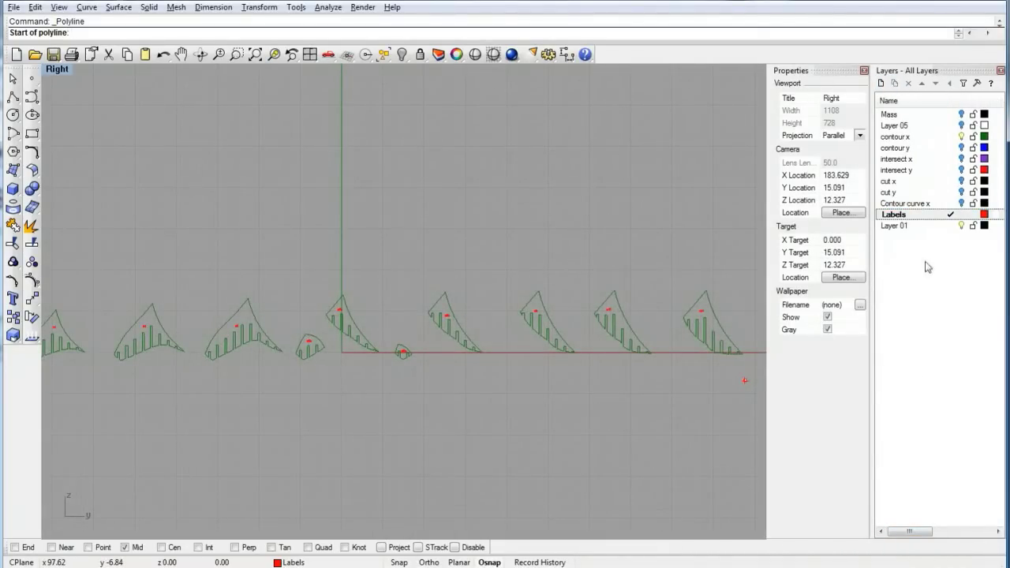
left_click(929, 229)
left_click(952, 227)
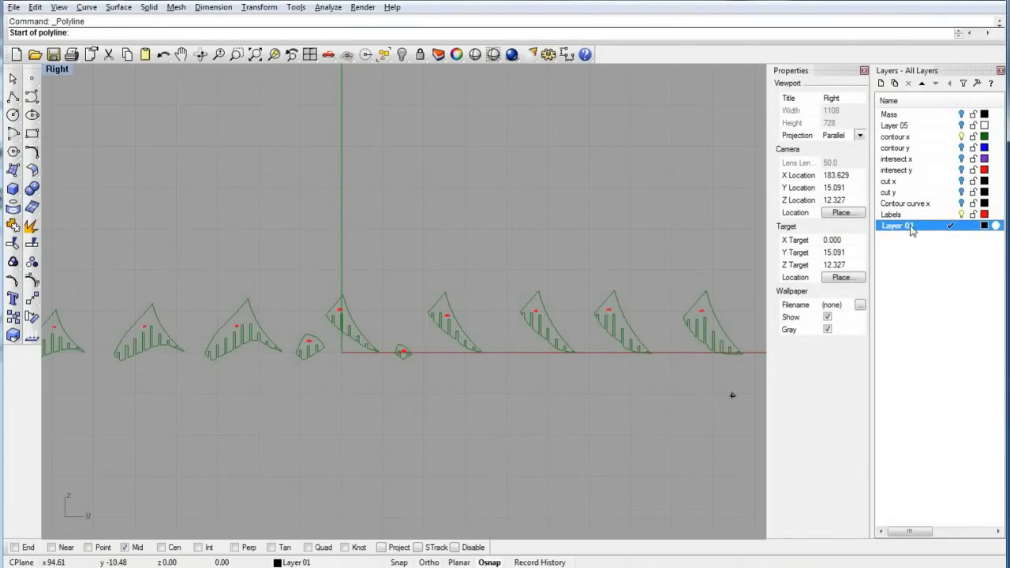
right_click_drag(683, 296, 620, 284)
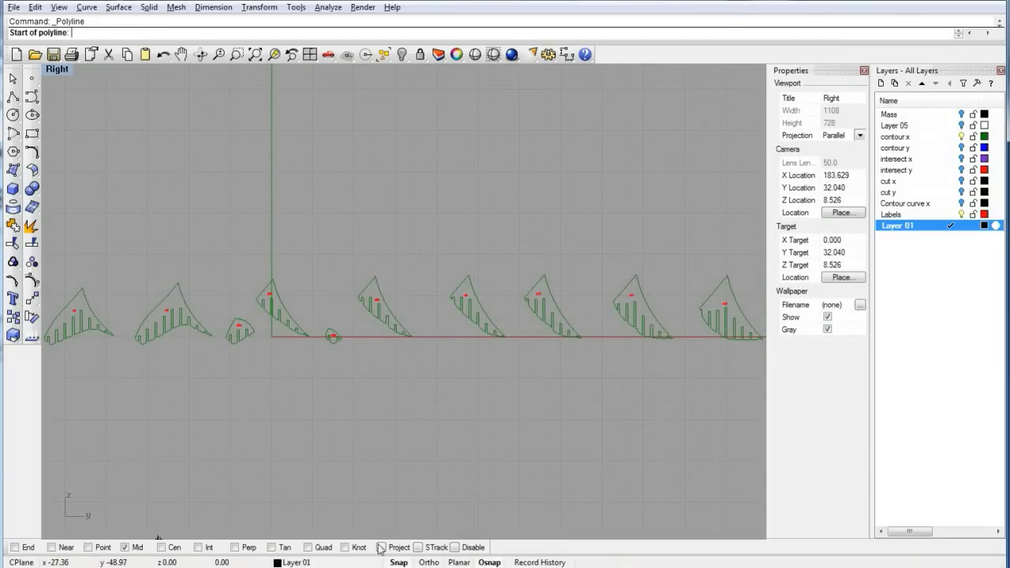
scroll(271, 340, "up", 5)
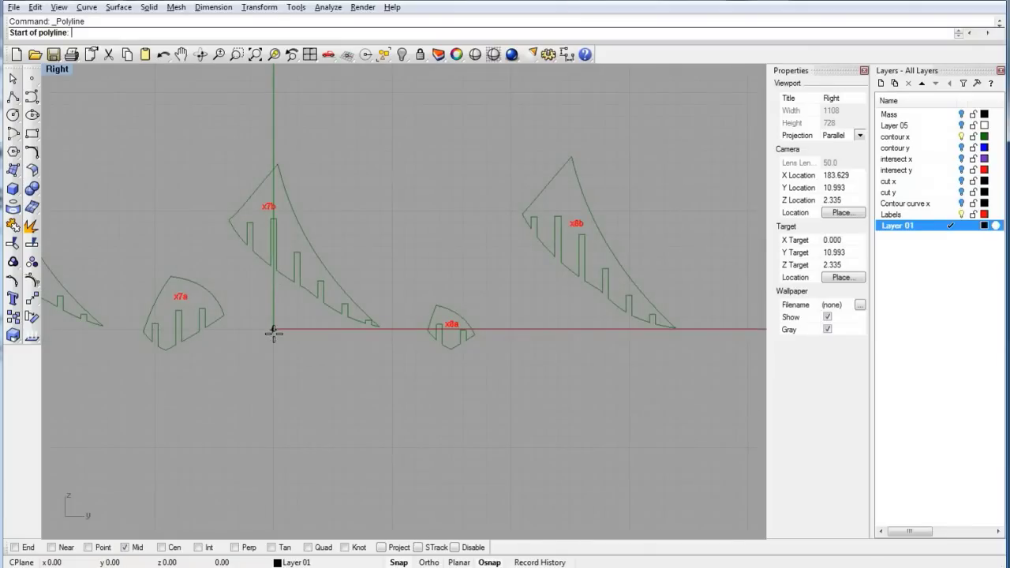
left_click(273, 330)
scroll(379, 329, "down", 4)
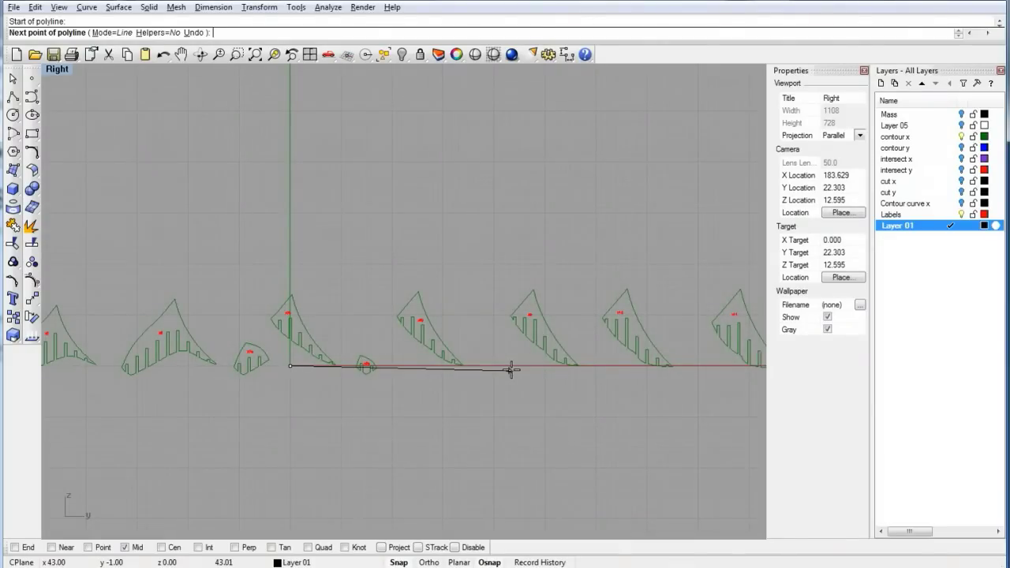
key("Return")
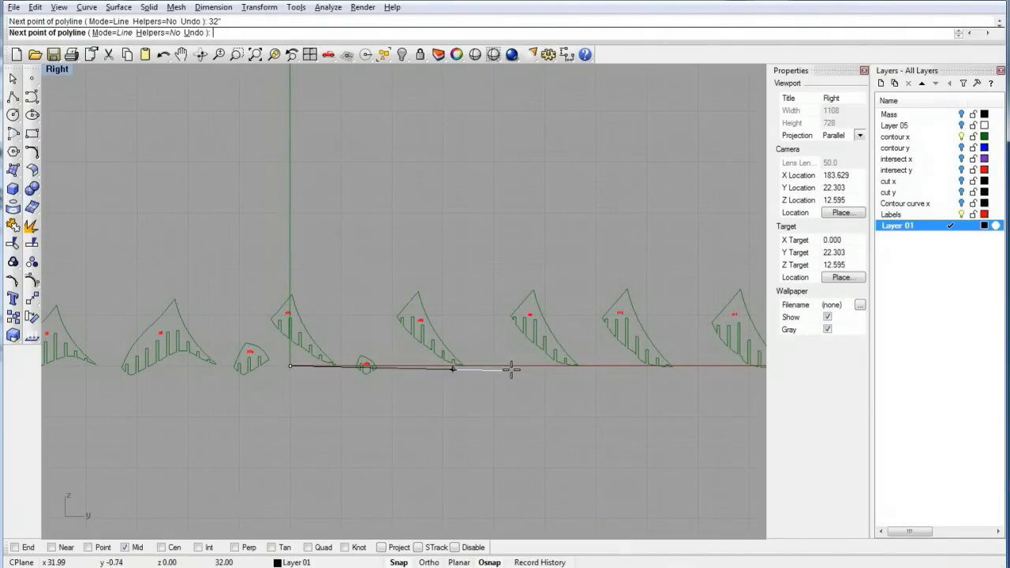
left_click(507, 371)
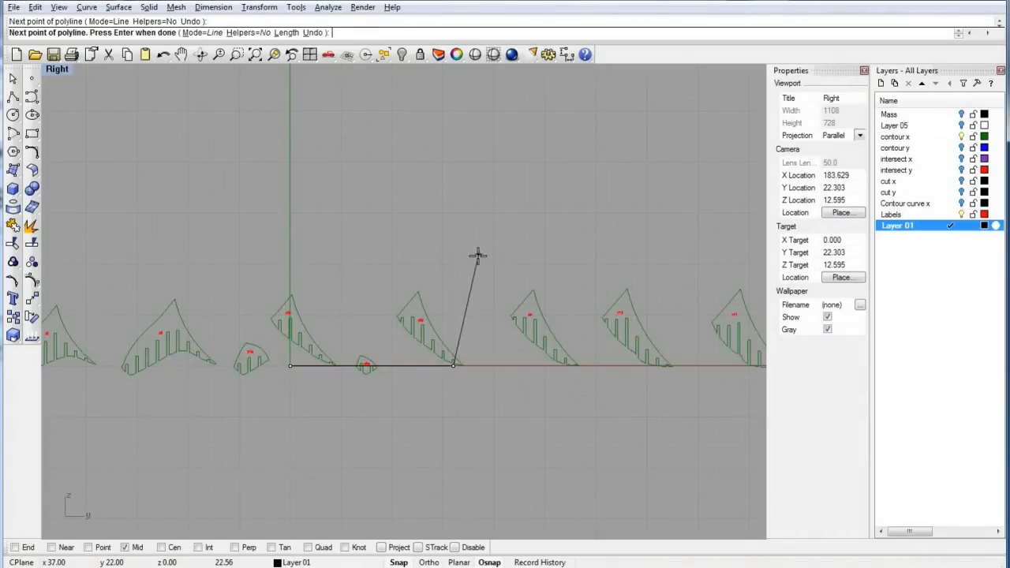
key("Return")
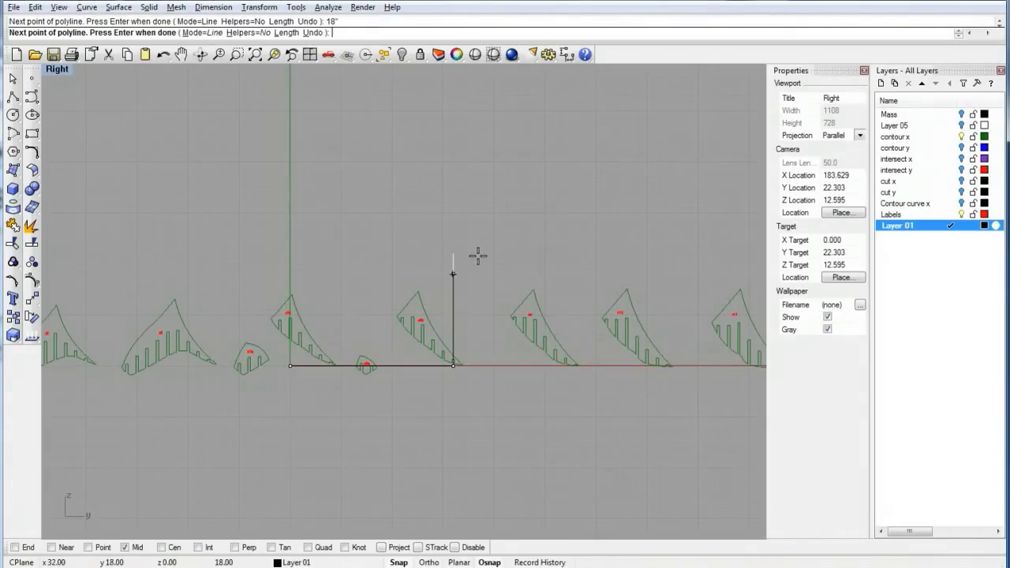
key("Escape")
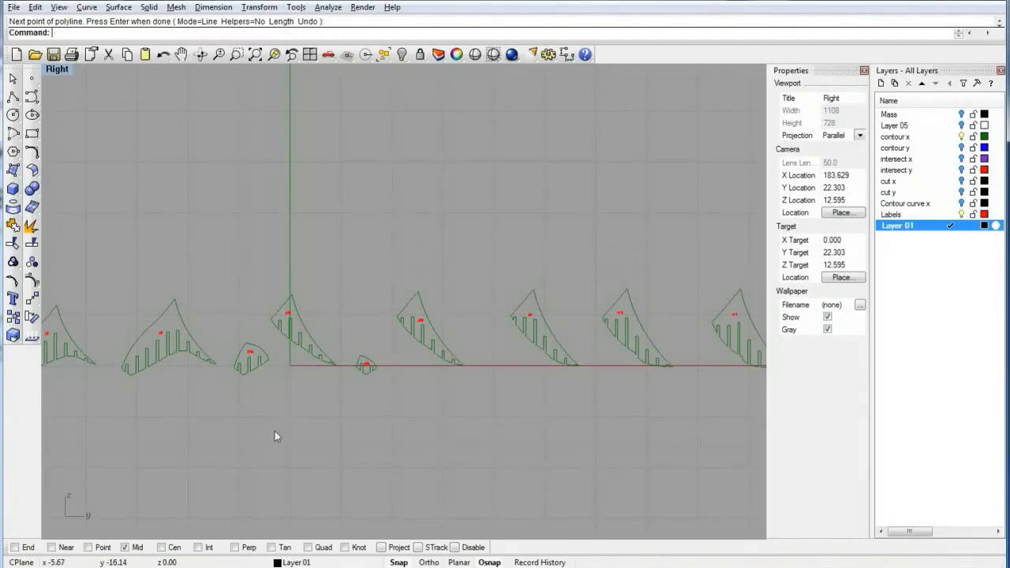
Start a polyline at the origin and draw its first segment 32" long along the horizontal axis
mouse_move(355, 390)
right_mouse_down()
mouse_move(309, 422)
mouse_move(365, 375)
right_mouse_up()
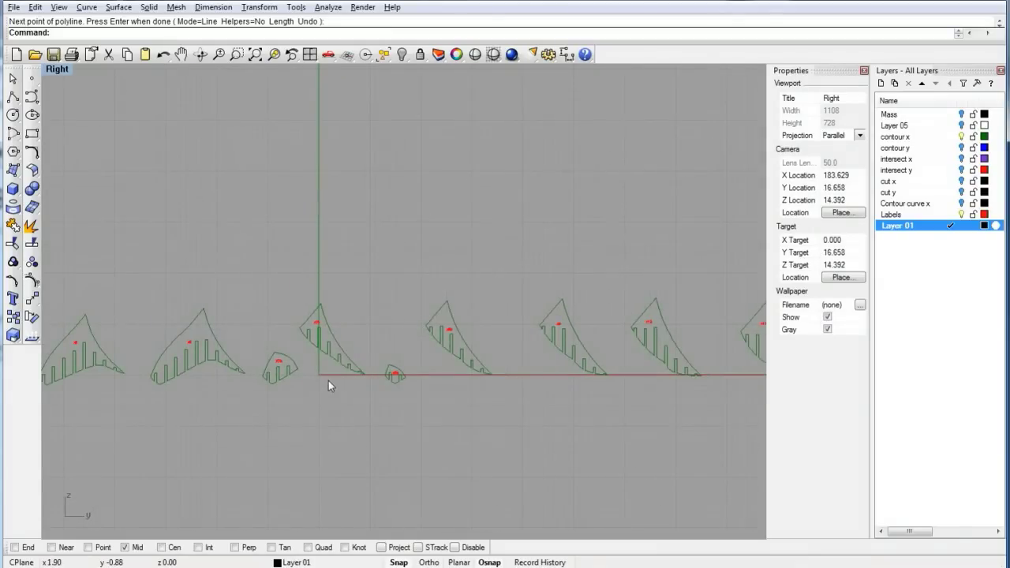
right_click(332, 384)
left_click(319, 378)
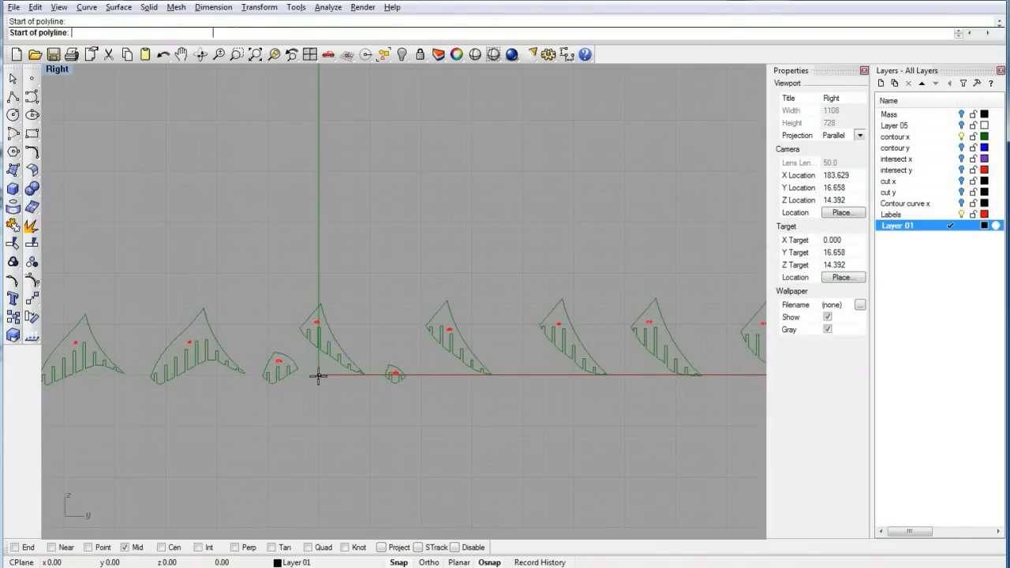
right_click_drag(496, 379, 423, 384)
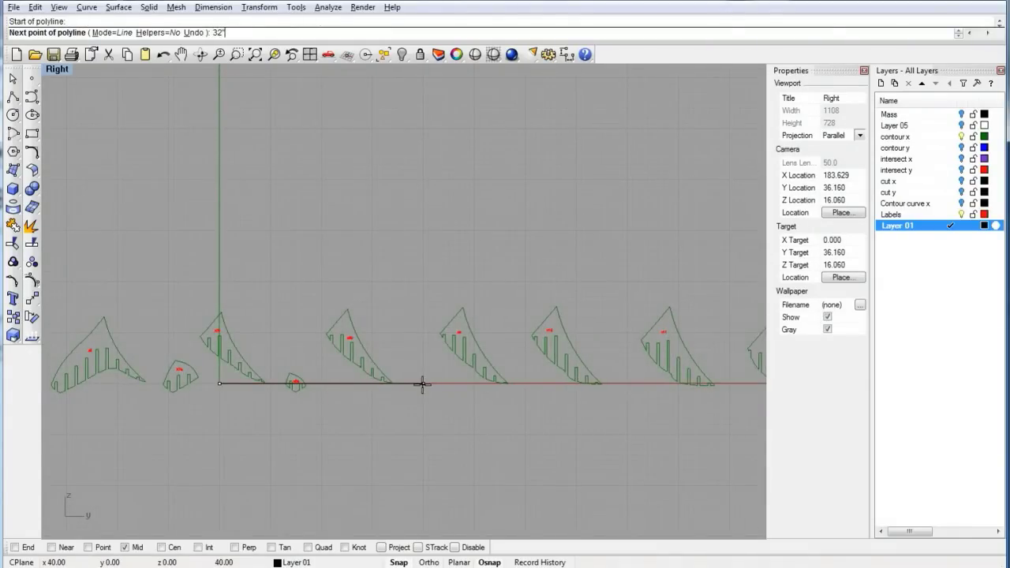
type("32")
key("Return")
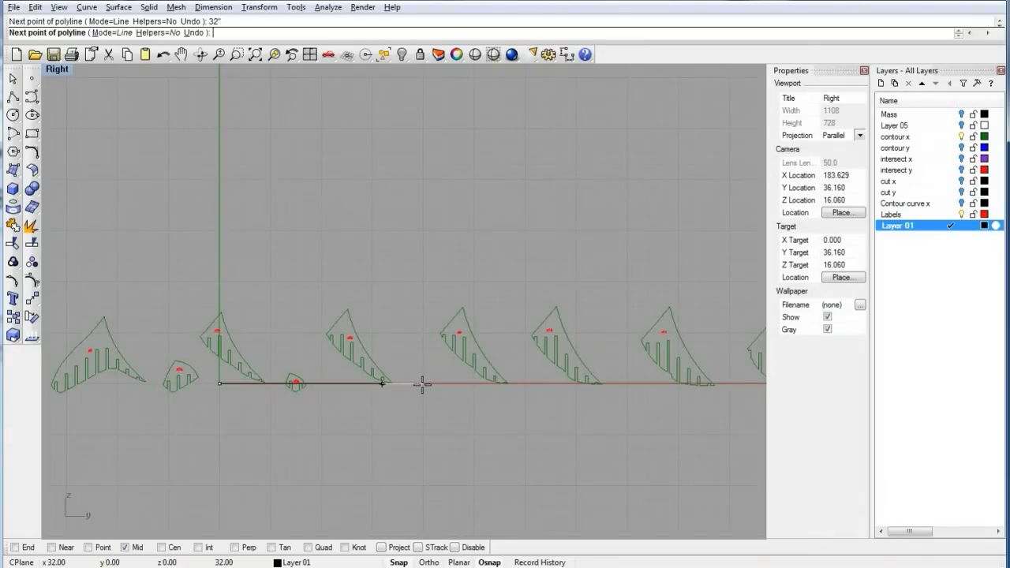
right_click_drag(423, 385, 496, 373)
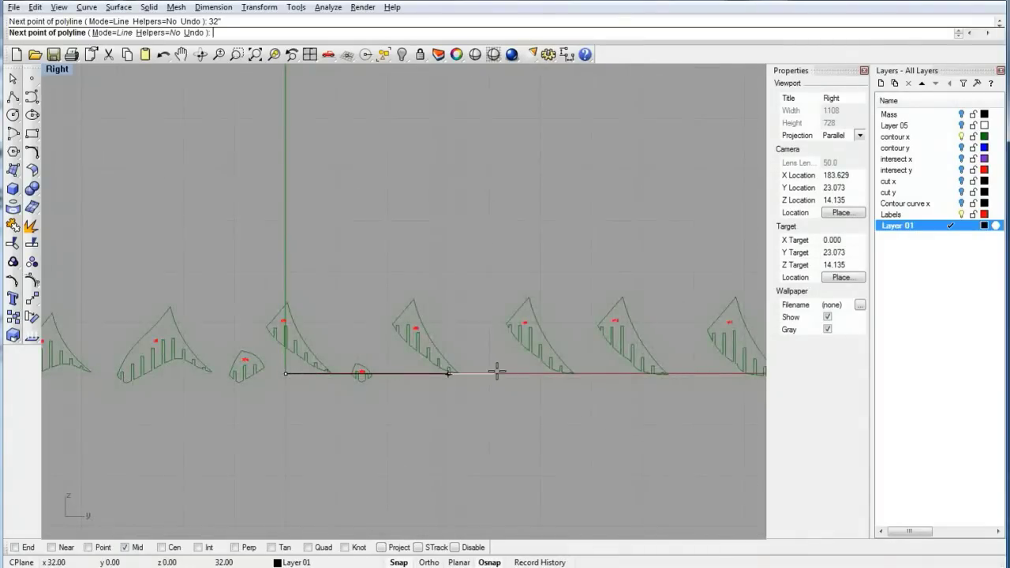
left_click(508, 370)
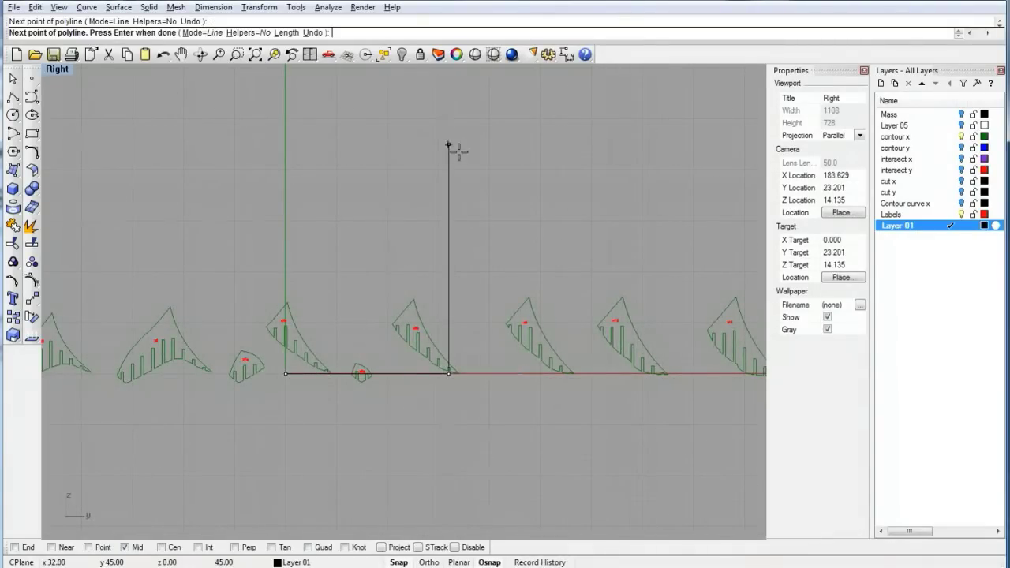
Complete the sheet rectangle with an 18" upright side, a 32" upper side, and a closing segment back to the origin
type("18")
key("Return")
left_click(450, 208)
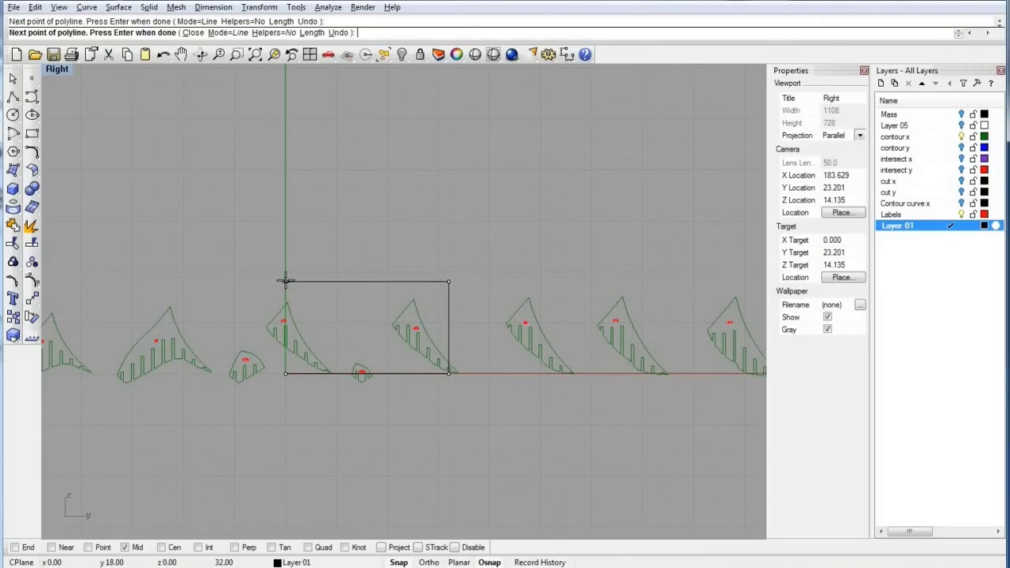
type("32")
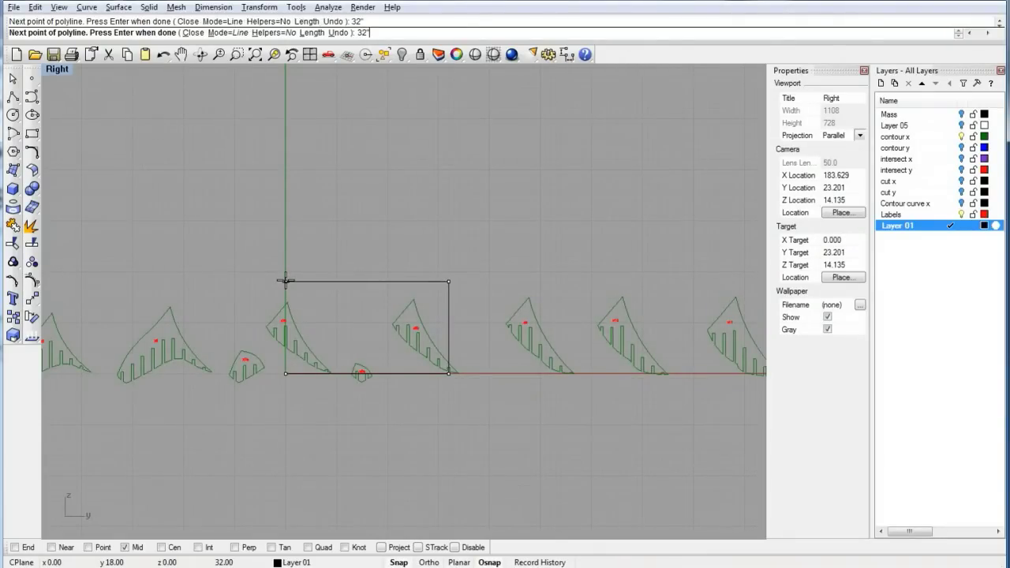
left_click(285, 281)
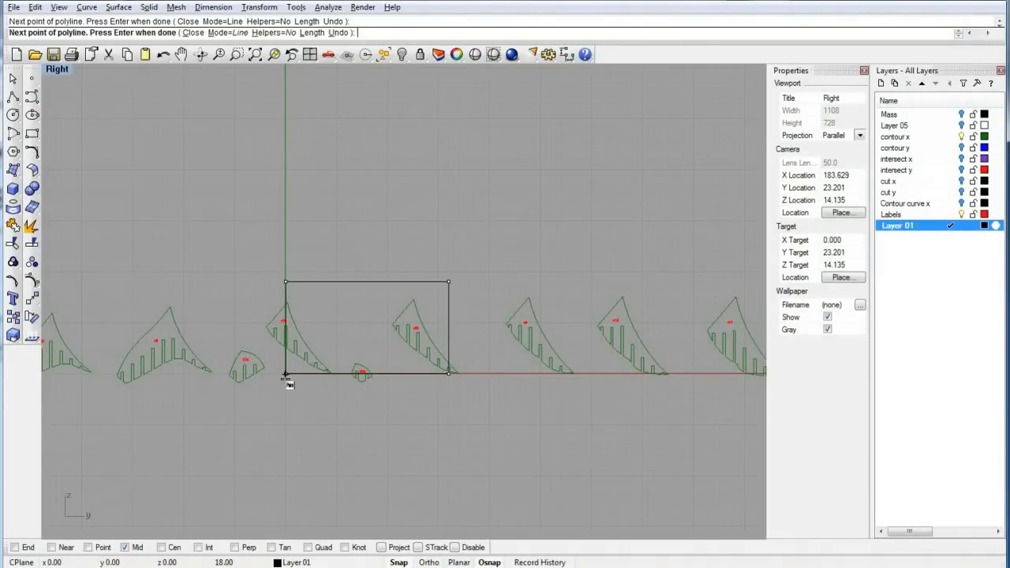
left_click(285, 374)
Scale the sheet rectangle by a factor of 5 about its corner at the origin
right_click_drag(346, 431, 386, 434)
left_click(435, 283)
scroll(456, 322, "down", 4)
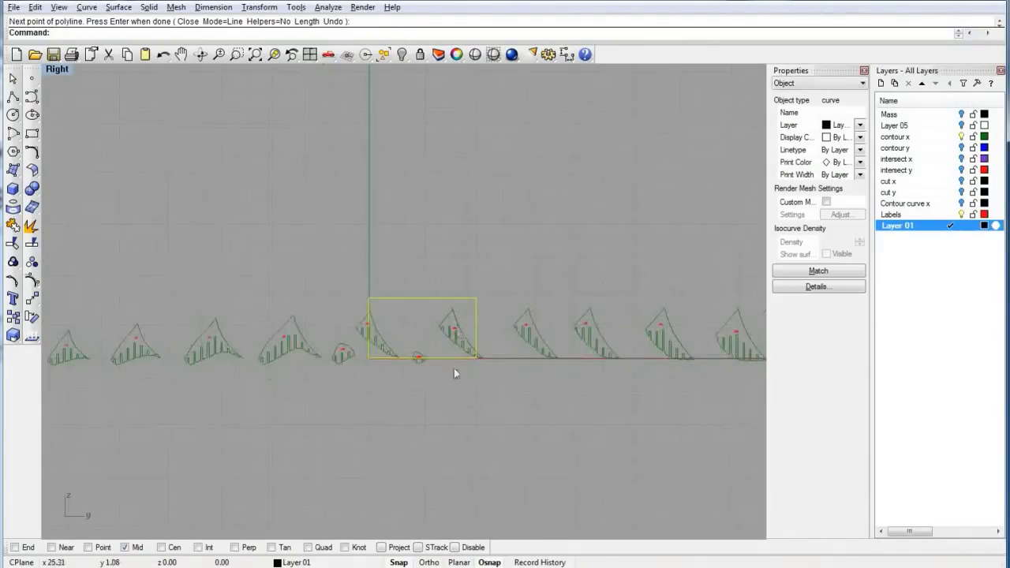
right_click_drag(426, 377, 399, 421)
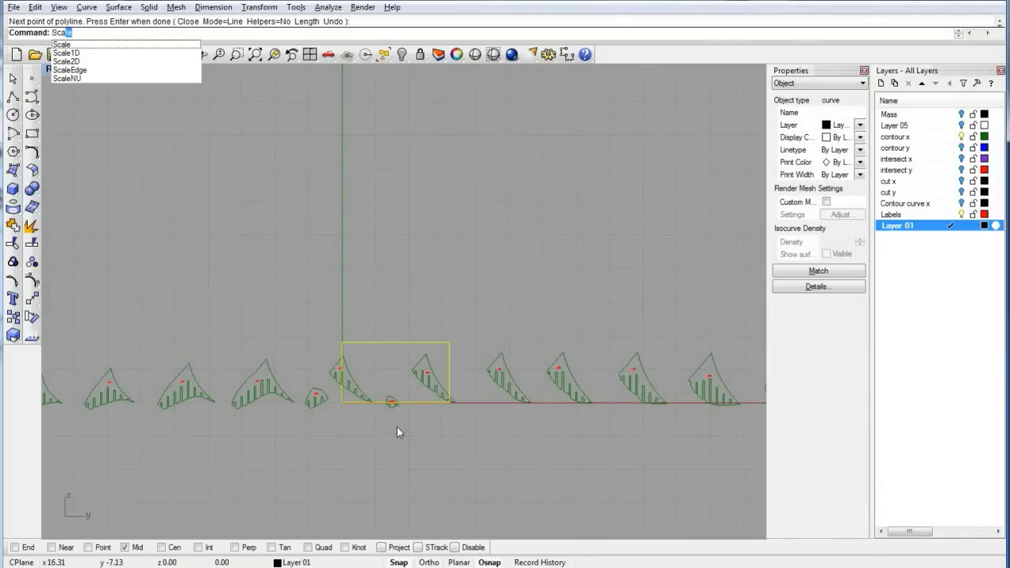
type("sca")
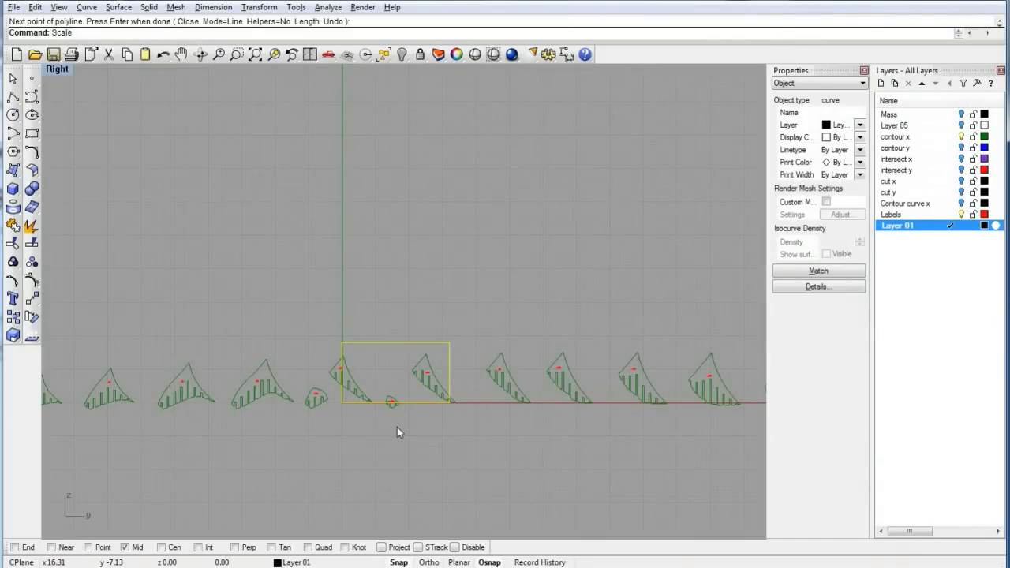
key("Return")
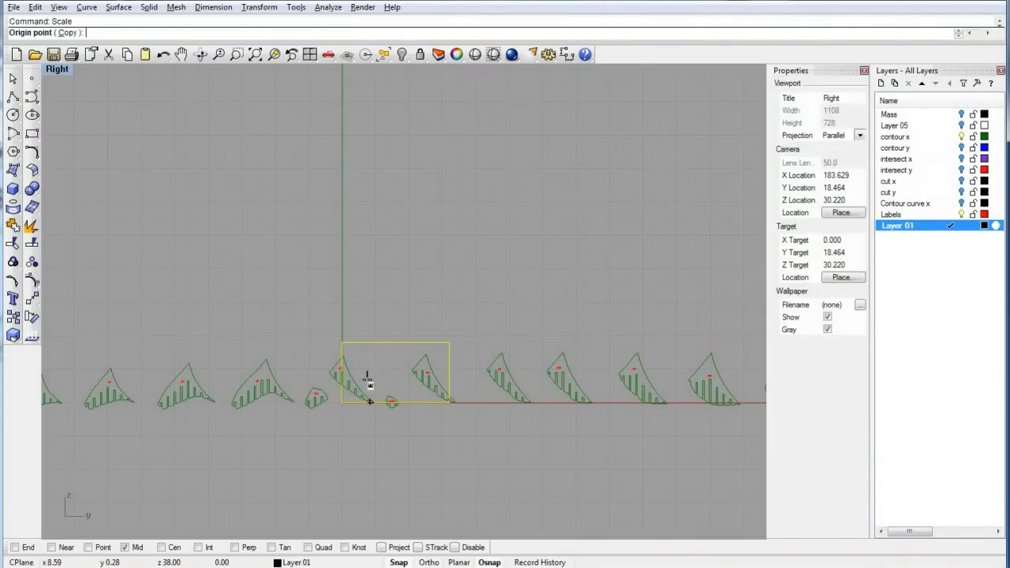
scroll(345, 413, "up", 5)
right_click_drag(296, 169, 329, 327)
left_click(304, 362)
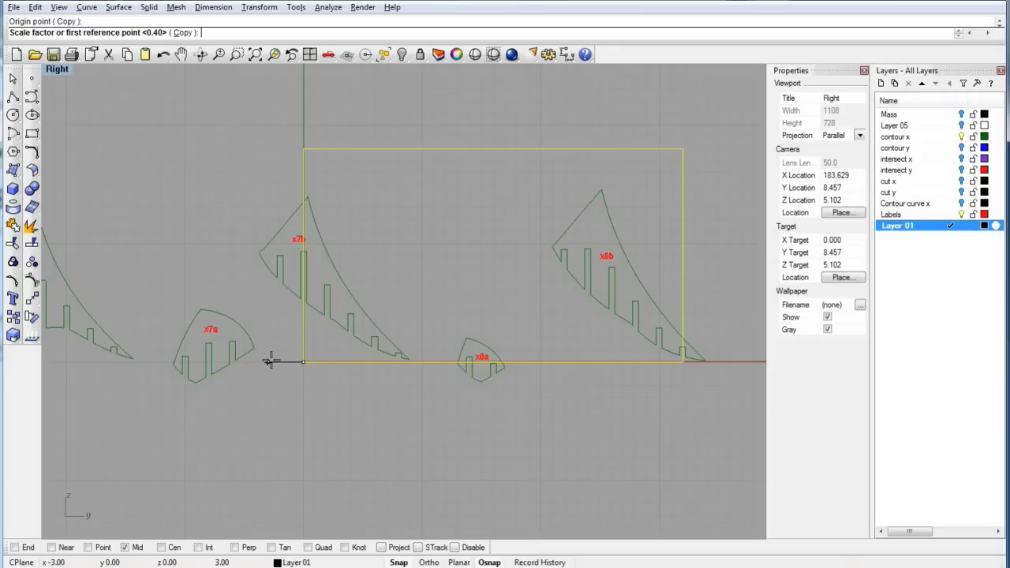
type("5")
key("Return")
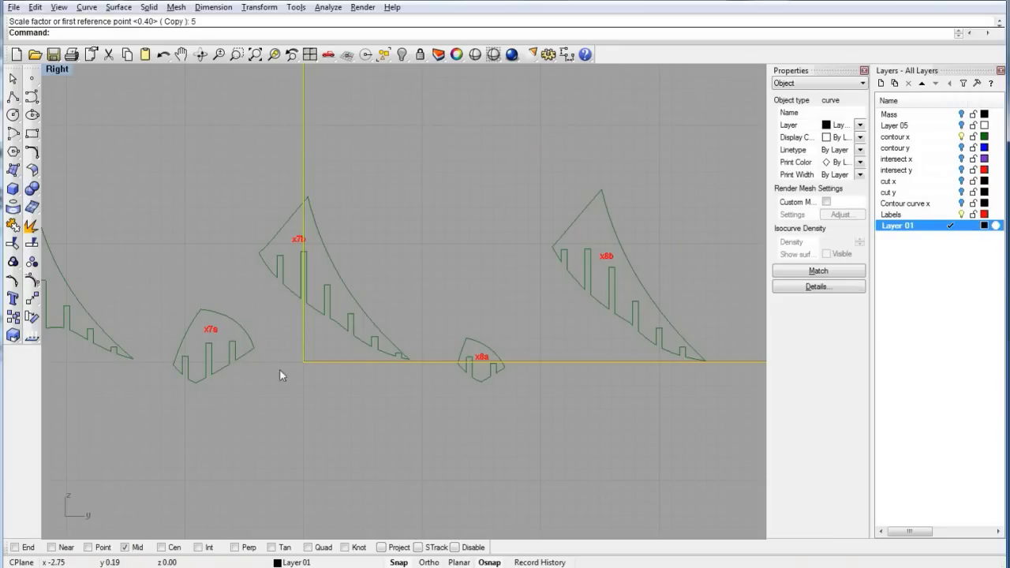
Move the first ten profiles of the row, up to x8b, together into the upper part of the enlarged sheet
scroll(279, 368, "down", 5)
right_click_drag(300, 326, 273, 283)
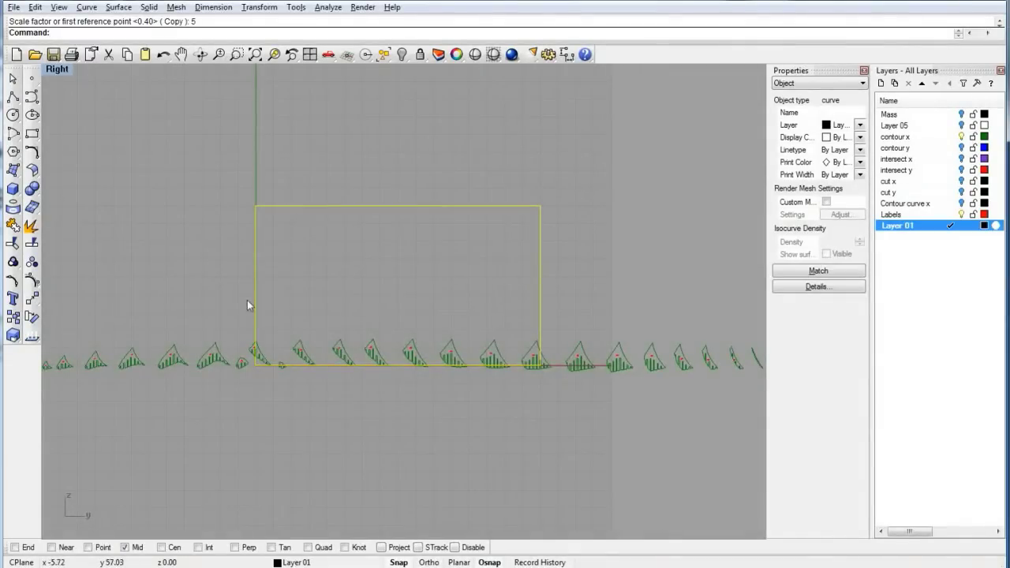
right_click_drag(305, 320, 353, 315)
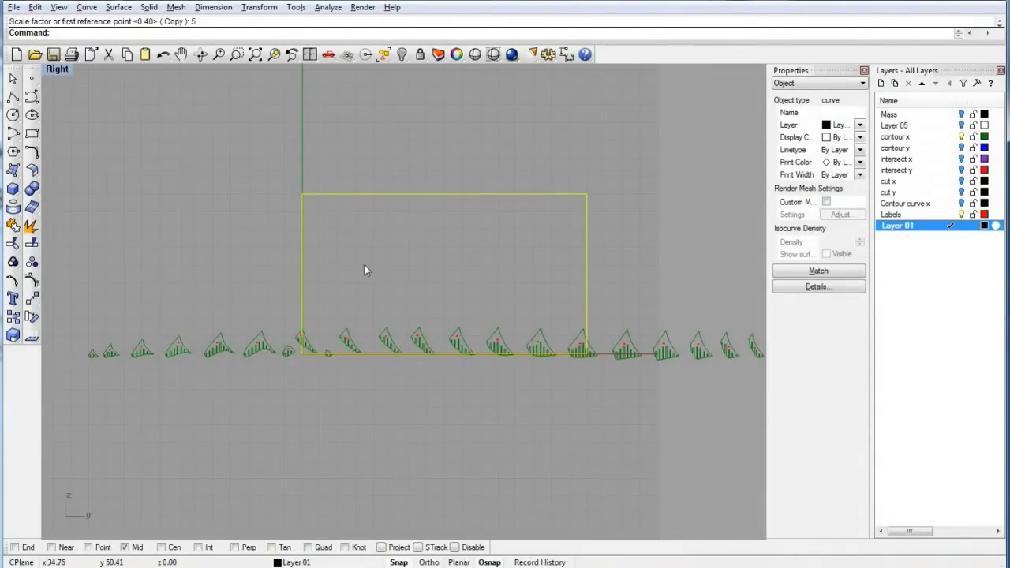
right_click_drag(489, 329, 430, 341)
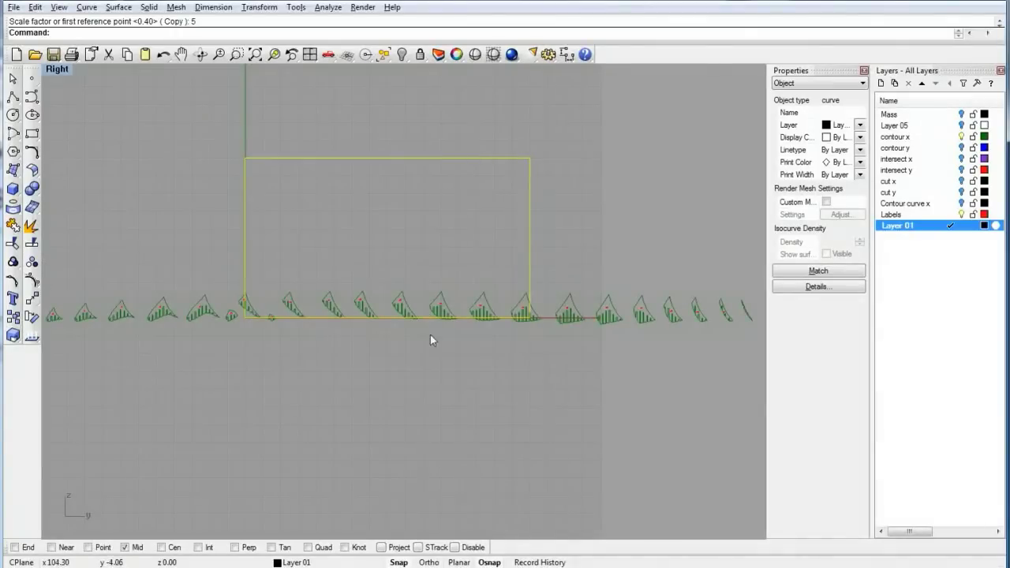
right_click_drag(375, 381, 456, 398)
right_click_drag(419, 252, 376, 228)
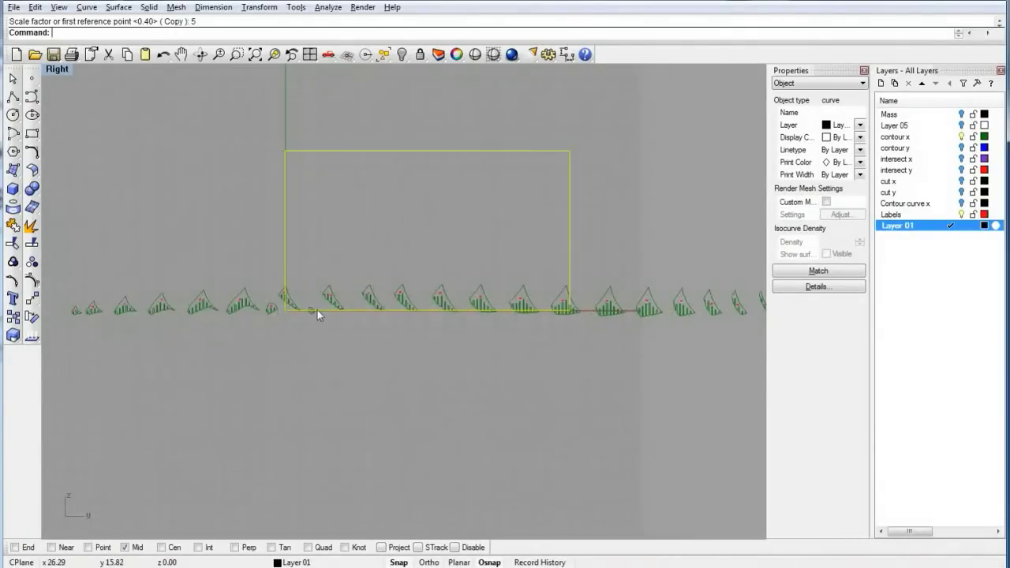
left_click(320, 344)
right_click_drag(325, 345, 425, 325)
left_click_drag(113, 199, 454, 338)
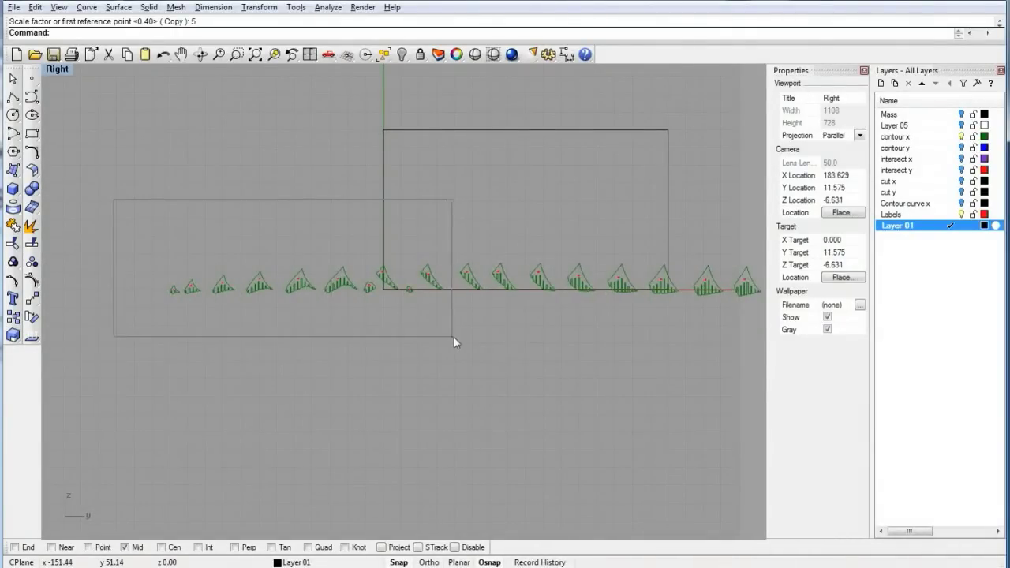
left_click_drag(386, 282, 605, 153)
scroll(462, 160, "up", 8)
scroll(229, 284, "down", 6)
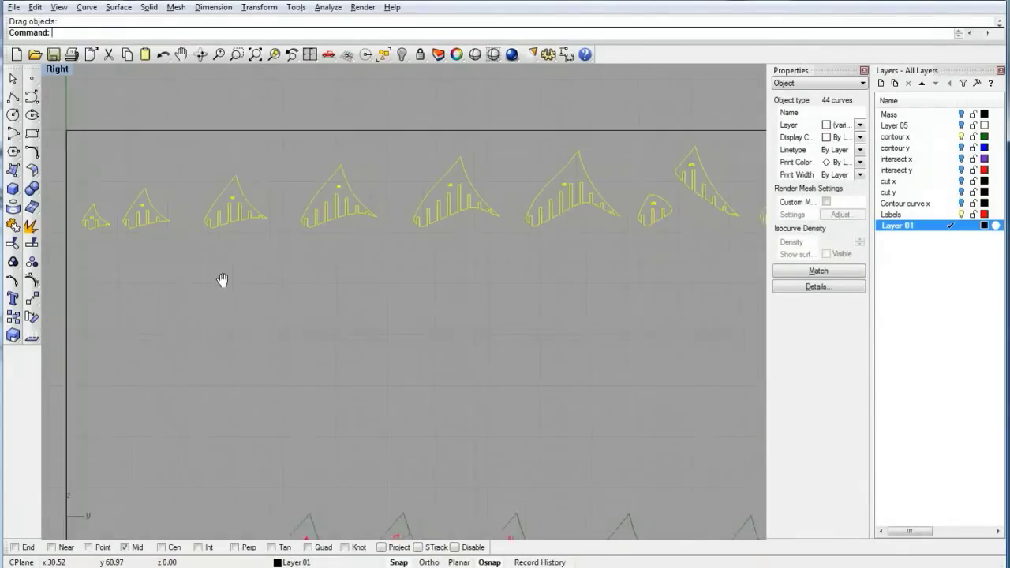
Pack profiles x1 to x4 one by one into the sheet's upper-left corner, close together without overlapping
left_click_drag(141, 226, 186, 221)
scroll(213, 250, "up", 2)
right_click_drag(208, 247, 245, 281)
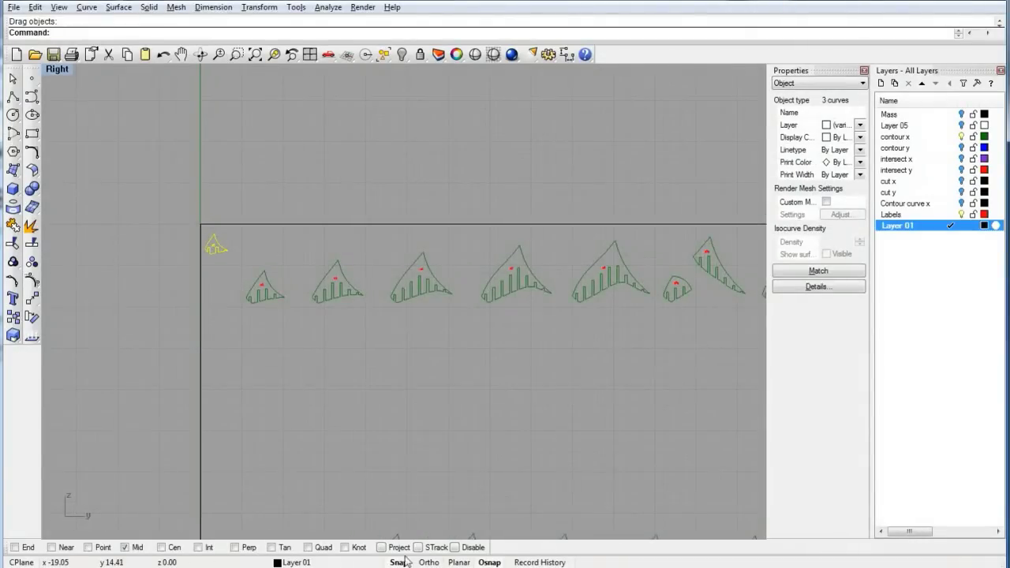
left_click_drag(266, 297, 226, 286)
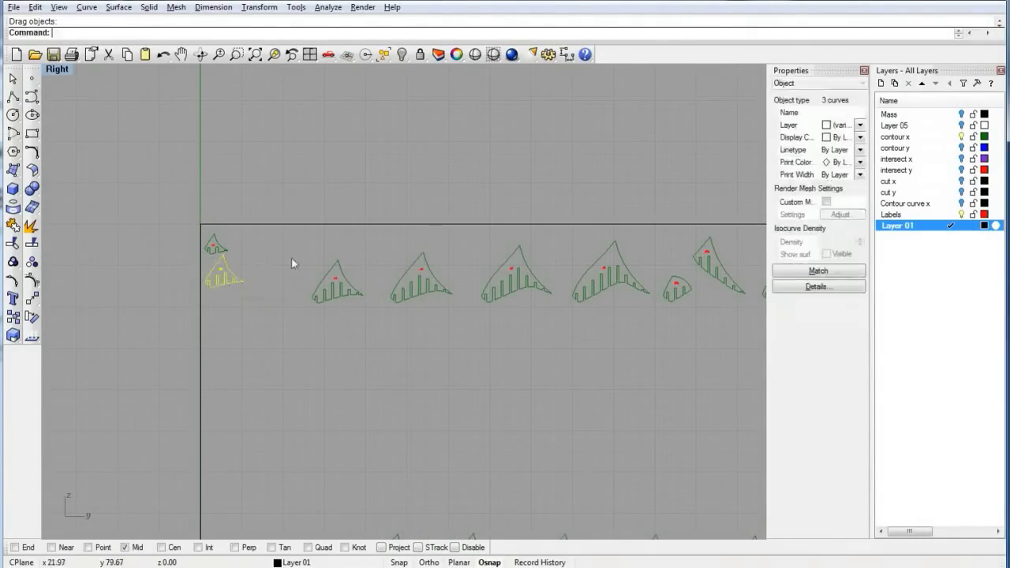
left_click_drag(291, 258, 361, 325)
left_click_drag(349, 295, 270, 264)
left_click_drag(369, 247, 451, 333)
left_click_drag(435, 291, 282, 308)
Nest profiles x5 and x6 beside the packed ones and place the small x7a in the gap near the sheet's upper edge
left_click_drag(447, 233, 557, 337)
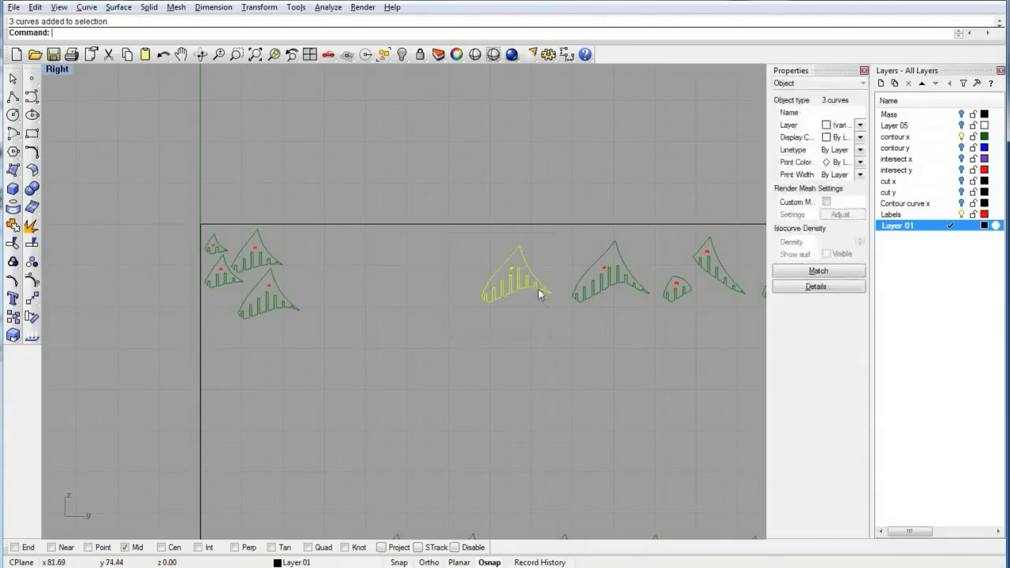
left_click_drag(500, 285, 354, 278)
right_click_drag(568, 289, 517, 261)
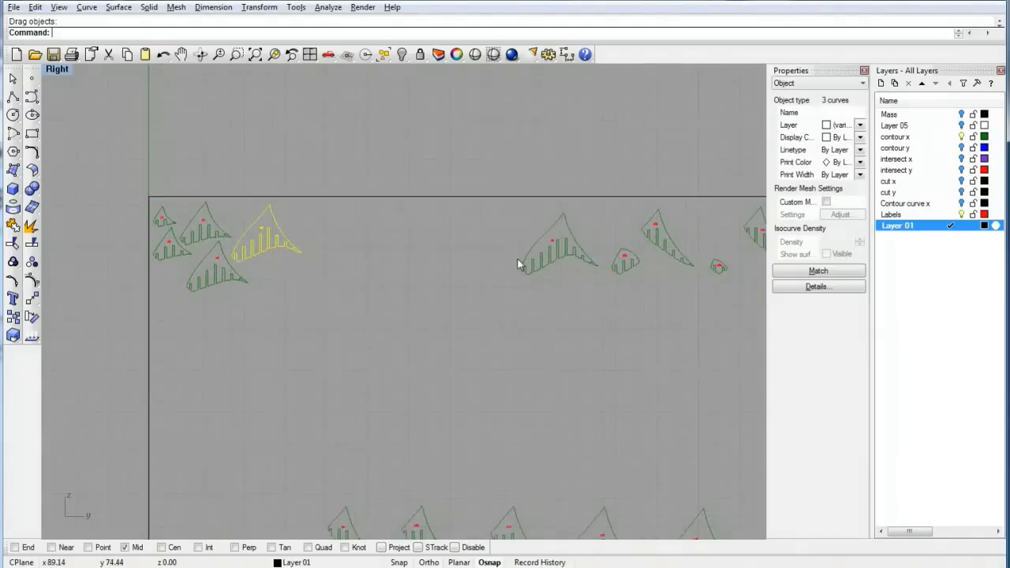
left_click_drag(487, 138, 602, 328)
left_click_drag(577, 251, 297, 292)
right_click_drag(530, 293, 401, 307)
left_click_drag(449, 165, 113, 223)
right_click_drag(216, 231, 253, 217)
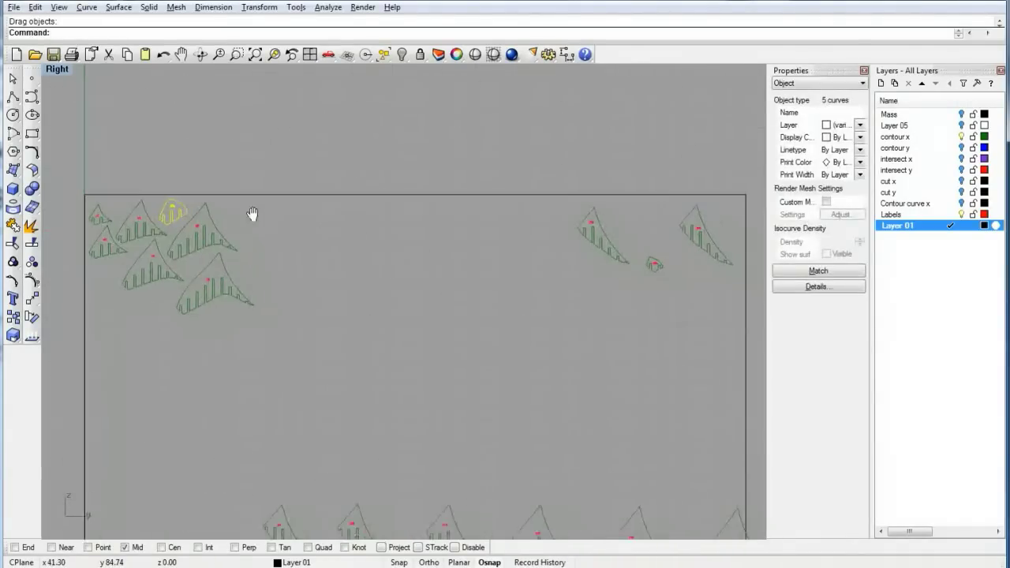
Nest profiles x7b and x8b along the sheet's upper edge beside x5, and fit the small x8a next to x6
left_click_drag(504, 144, 627, 284)
left_click_drag(620, 264, 261, 252)
left_click_drag(579, 148, 758, 326)
left_click_drag(723, 261, 274, 240)
left_click(334, 279)
left_click(289, 247)
Move profiles x9, x10 and x11 from the original row into the space beneath the nested ones
right_click_drag(264, 499, 374, 385)
mouse_move(339, 356)
left_mouse_down()
mouse_move(435, 463)
mouse_move(419, 214)
mouse_move(242, 207)
left_mouse_up()
left_click_drag(397, 338, 508, 474)
left_click_drag(486, 433, 293, 214)
left_click_drag(512, 328, 603, 499)
left_click_drag(582, 451, 371, 257)
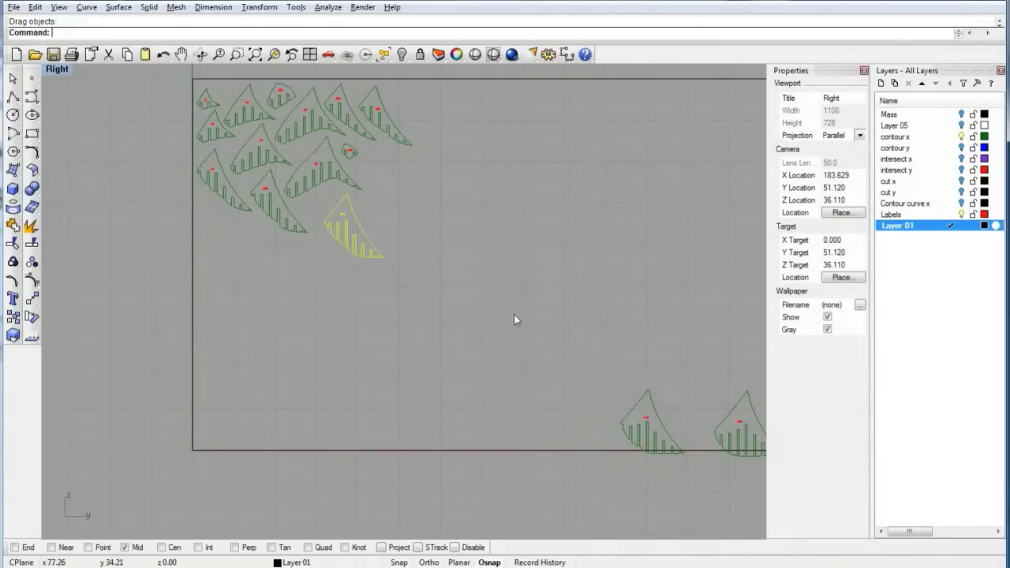
Move profiles x12 to x15 onto the sheet, with x12 and x15 beside x6 and x13 and x14 beneath x9 and x10
left_click_drag(513, 315, 702, 489)
left_click_drag(664, 446, 407, 196)
right_click_drag(628, 312, 495, 292)
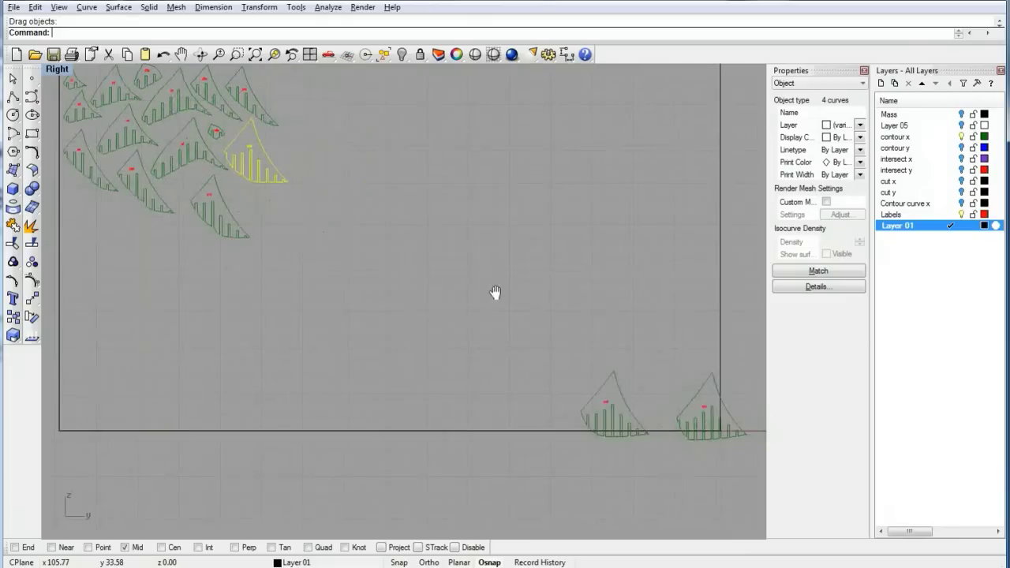
left_click_drag(544, 333, 123, 257)
right_click_drag(641, 346, 545, 288)
scroll(543, 286, "down", 6)
right_click_drag(602, 321, 499, 337)
left_click_drag(416, 266, 203, 265)
left_click_drag(403, 286, 283, 208)
Place profiles x16 and x17 beneath x13 and x14, and nest x18 beside x11
left_click_drag(543, 290, 164, 294)
right_click_drag(325, 294, 287, 269)
left_click_drag(516, 253, 149, 269)
left_click_drag(551, 259, 221, 225)
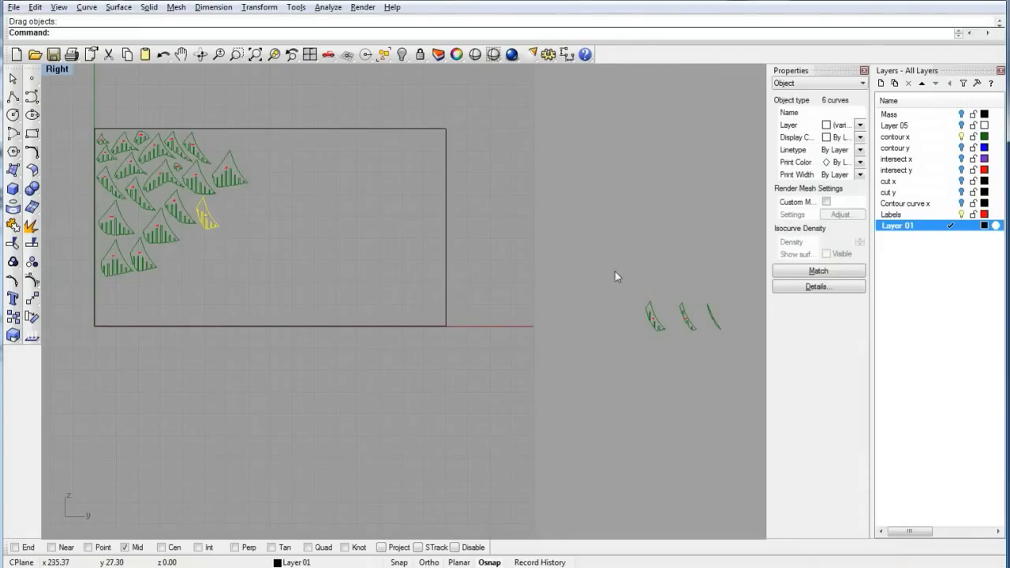
Nest profiles x19 and x20 around x14, and fit the thin x21 into the gap between x13 and x14
left_click_drag(615, 272, 187, 247)
left_click_drag(592, 260, 179, 261)
left_click(197, 266)
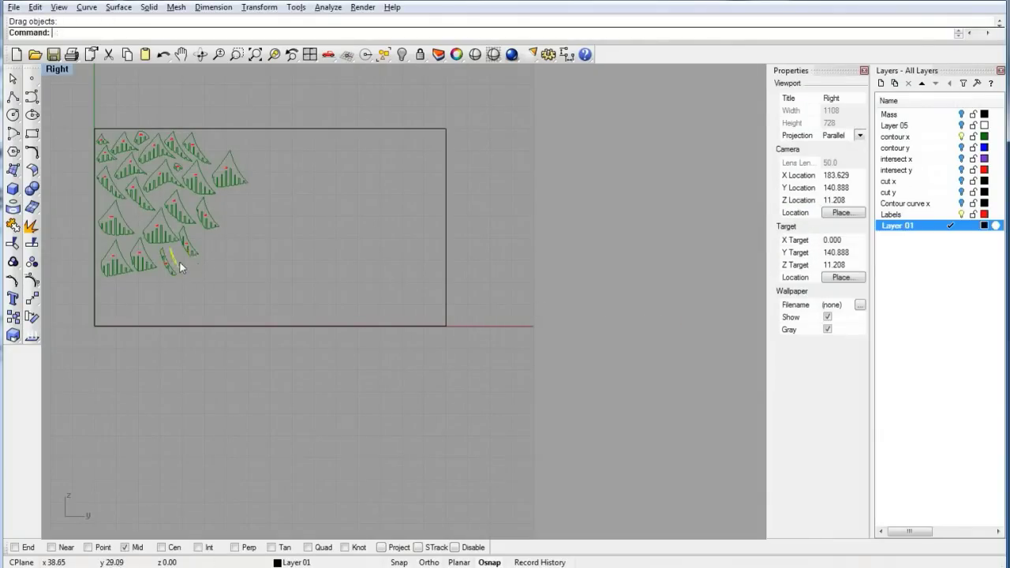
scroll(180, 261, "up", 8)
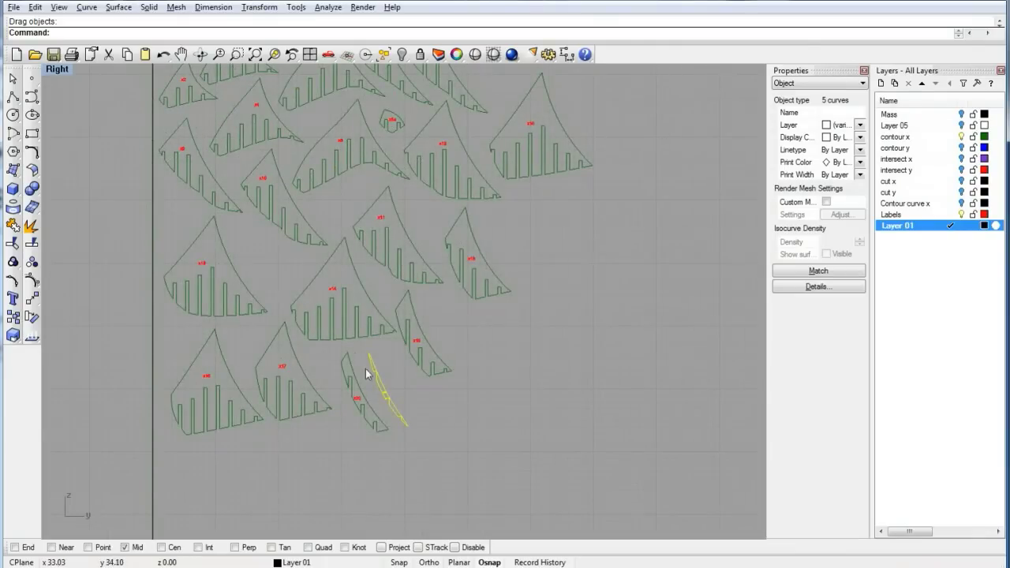
left_click_drag(366, 374, 233, 246)
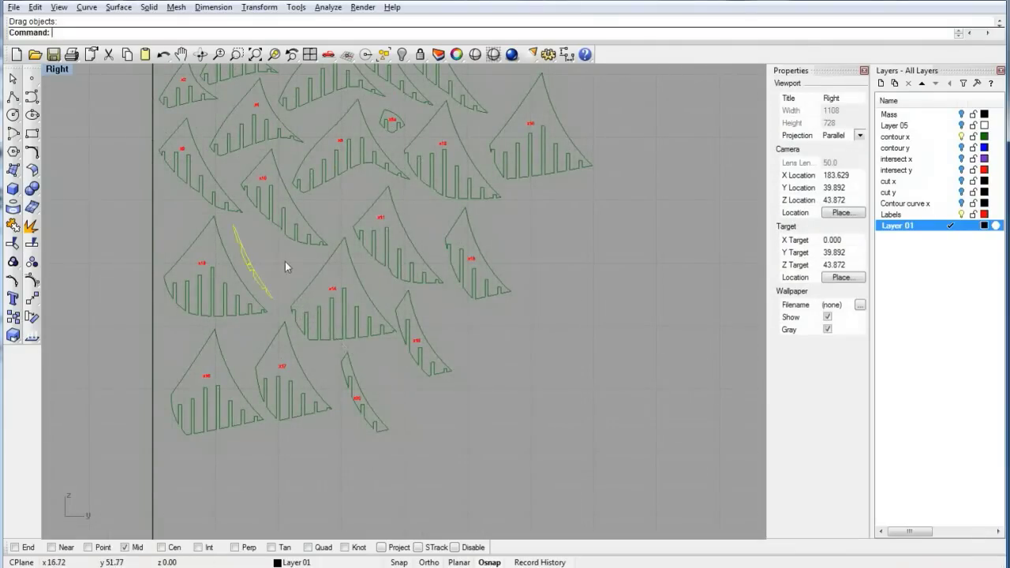
scroll(419, 332, "down", 4)
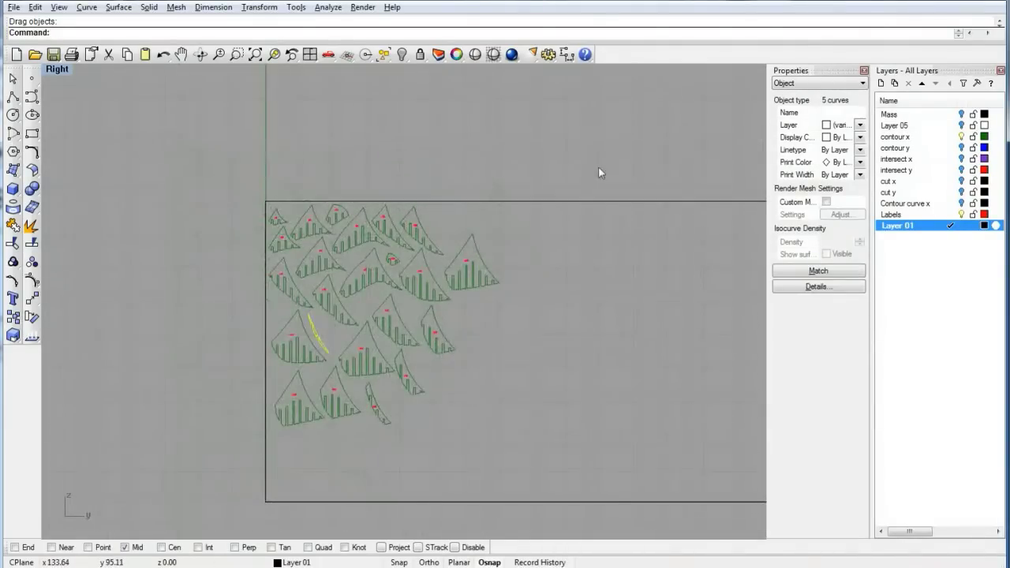
Return to the four-viewport layout and turn on the intersect y and contour y layers
double_click(58, 71)
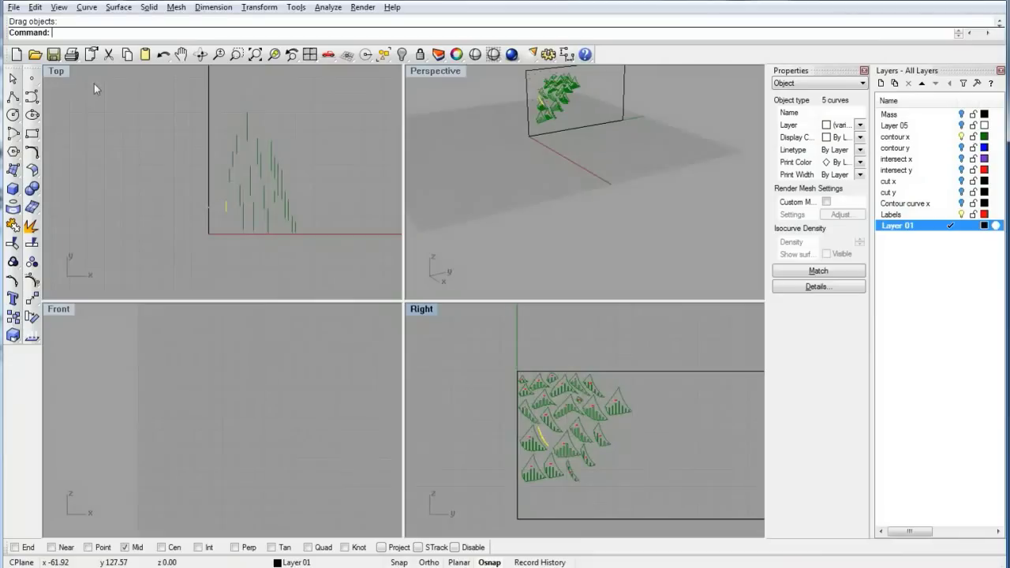
left_click(962, 170)
left_click(963, 148)
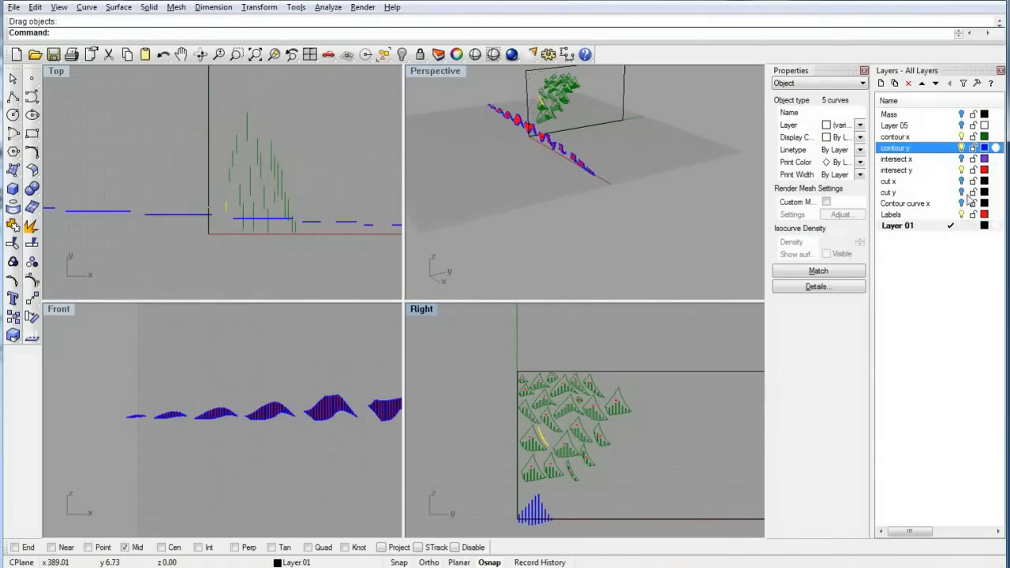
Turn off the intersect y layer so only the blue y-direction profile surfaces and their contours are displayed
left_click(962, 159)
left_click(962, 160)
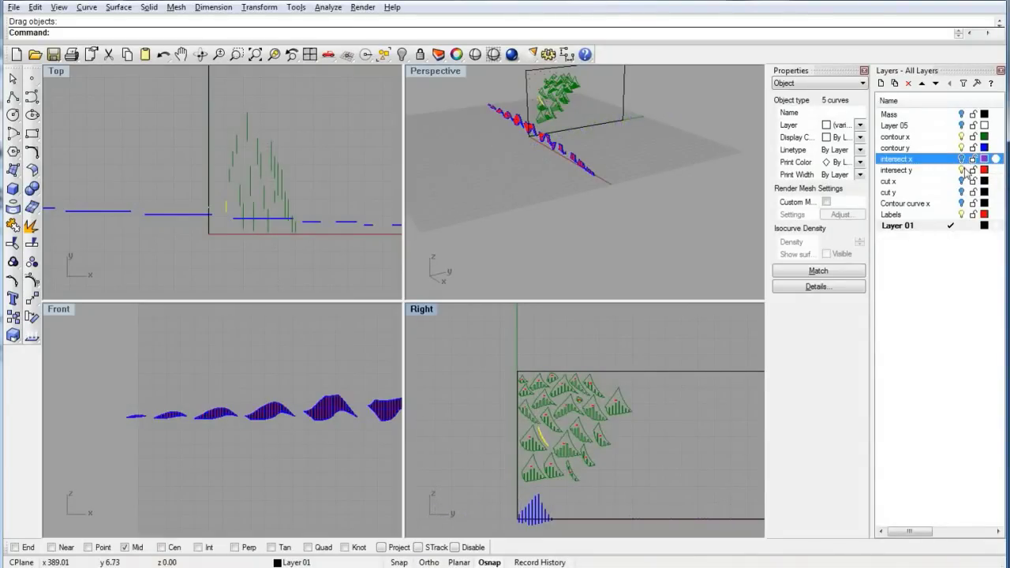
left_click(962, 170)
mouse_move(570, 182)
right_mouse_down()
mouse_move(638, 178)
mouse_move(552, 177)
right_mouse_up()
scroll(631, 165, "up", 6)
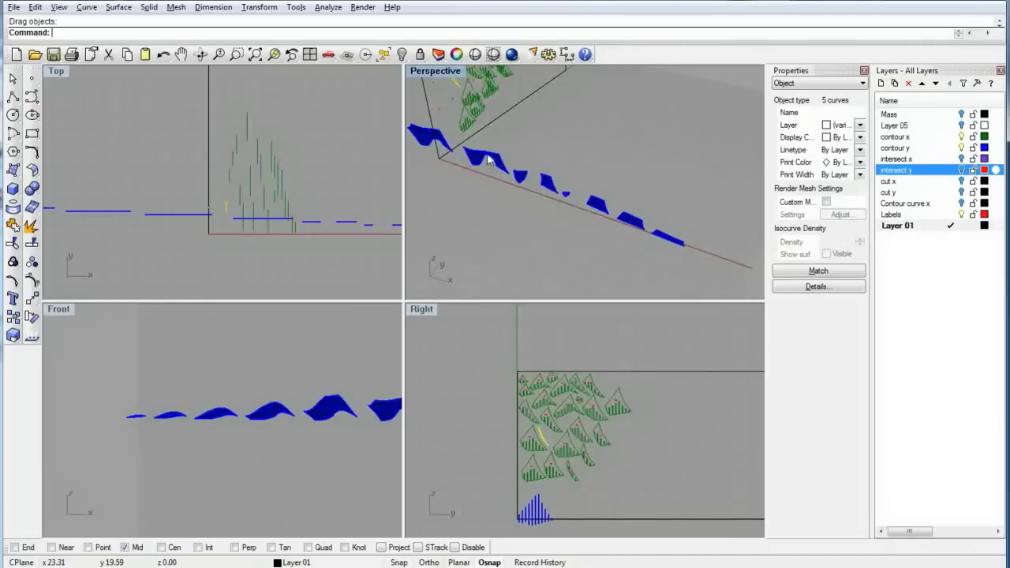
Select all objects on the contour y layer
left_click(495, 169)
left_click(473, 194)
scroll(534, 178, "down", 5)
scroll(509, 160, "up", 5)
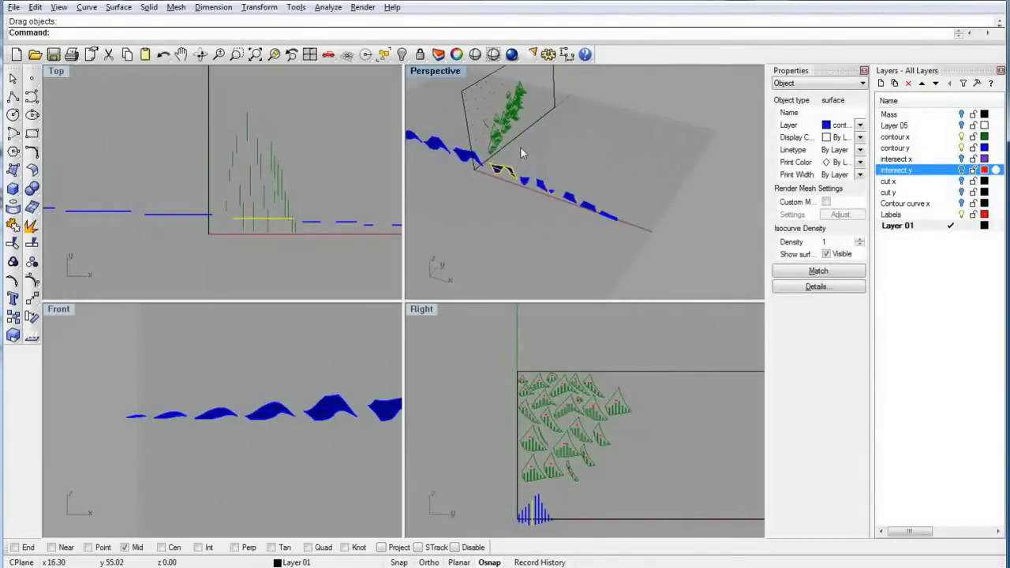
mouse_move(521, 152)
right_mouse_down()
mouse_move(496, 154)
mouse_move(539, 151)
right_mouse_up()
scroll(223, 254, "down", 7)
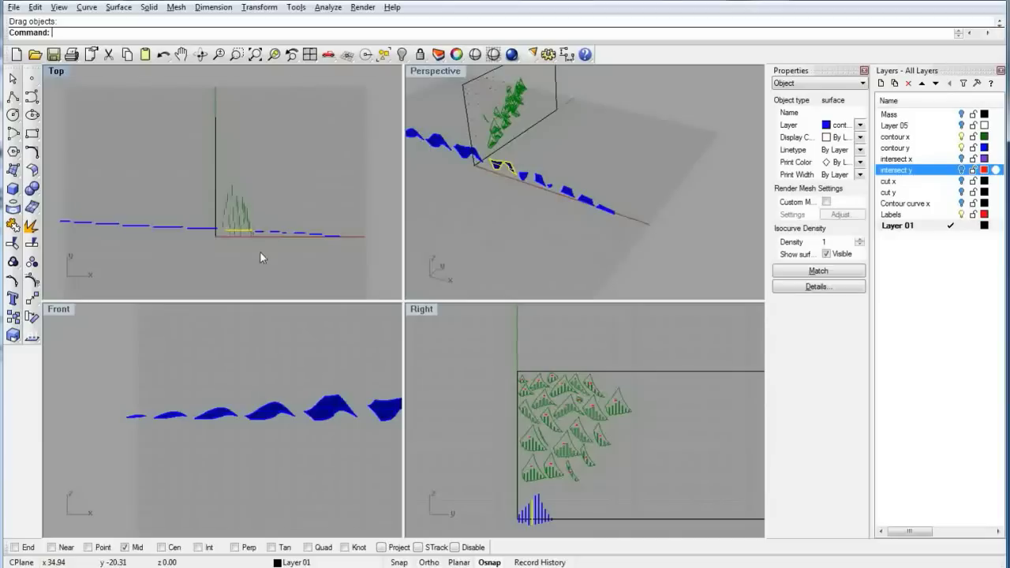
right_click_drag(347, 212, 390, 183)
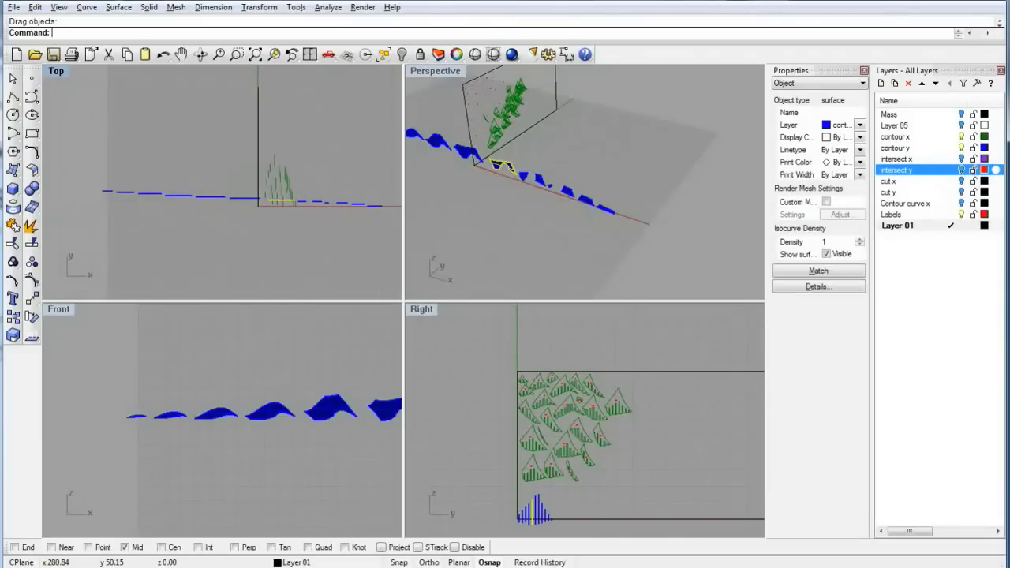
right_click(953, 148)
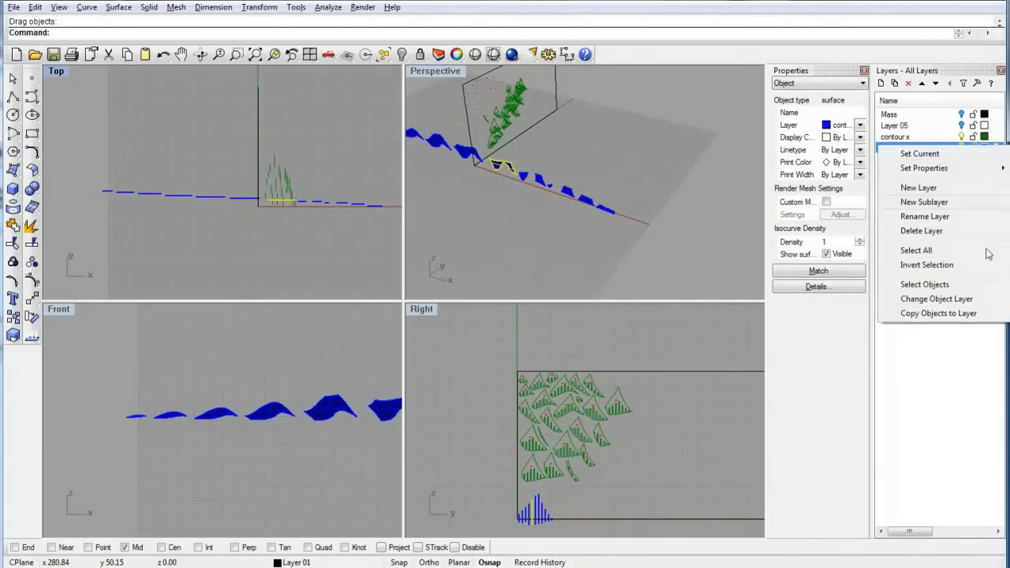
left_click(961, 289)
Rotate the selected y-direction profiles 90 degrees clockwise in the Top view so they lie parallel to the sheet outline
right_click_drag(278, 226, 242, 196)
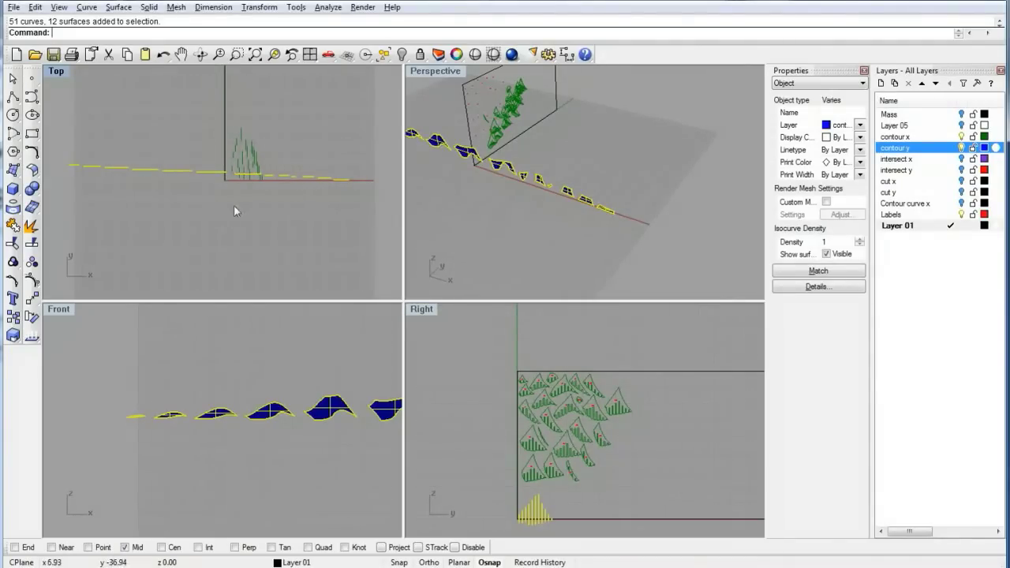
type("otate")
key("Return")
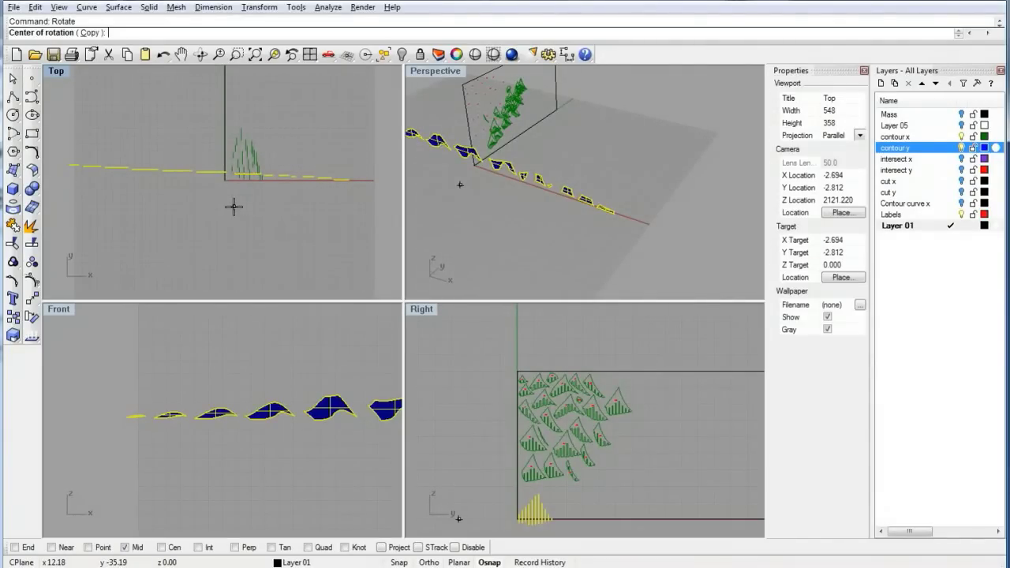
left_click(202, 189)
left_click(303, 189)
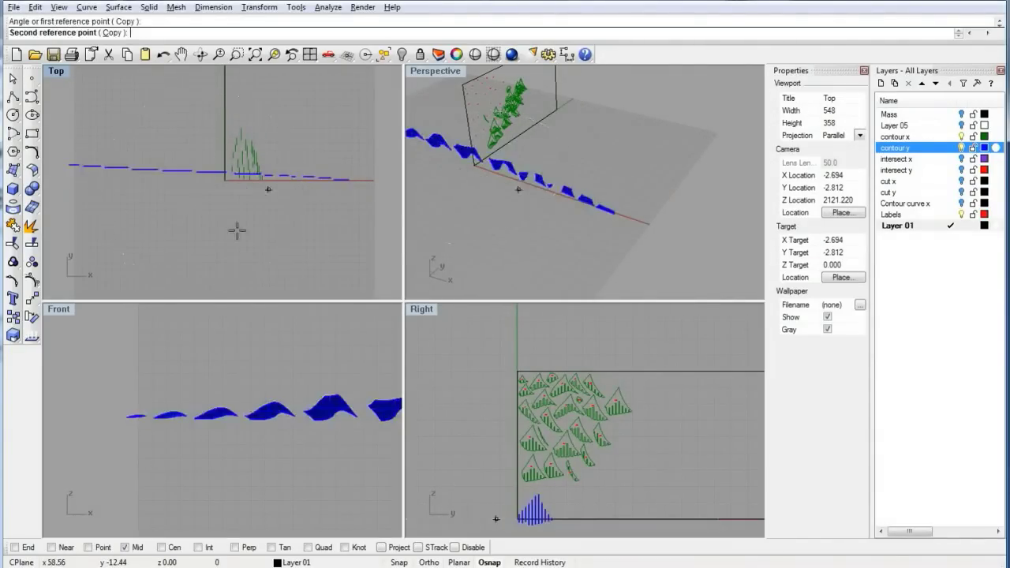
left_click(202, 250)
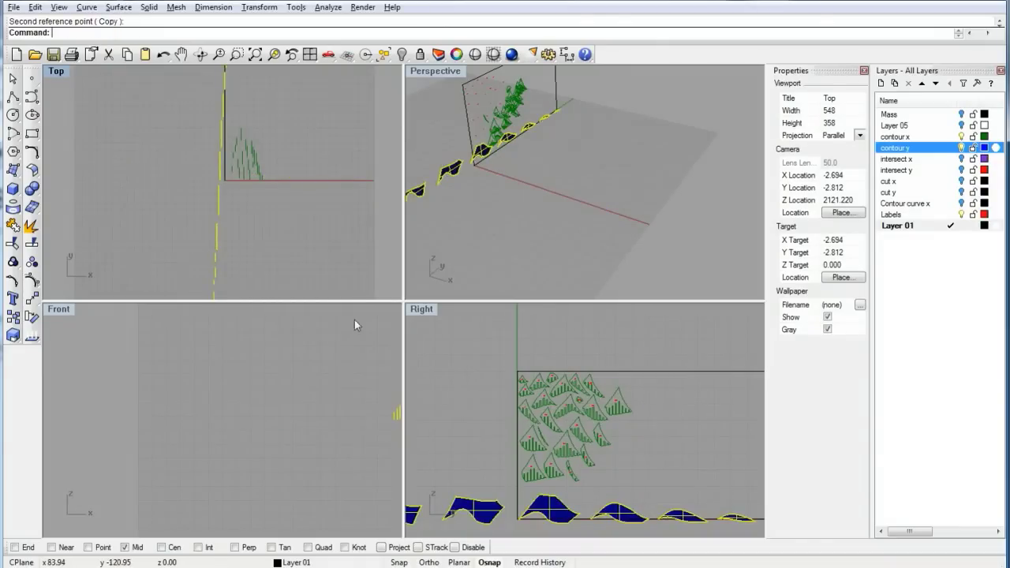
Maximize the Right viewport around the sheet outline and turn off the contour y layer
scroll(559, 454, "down", 5)
double_click(421, 309)
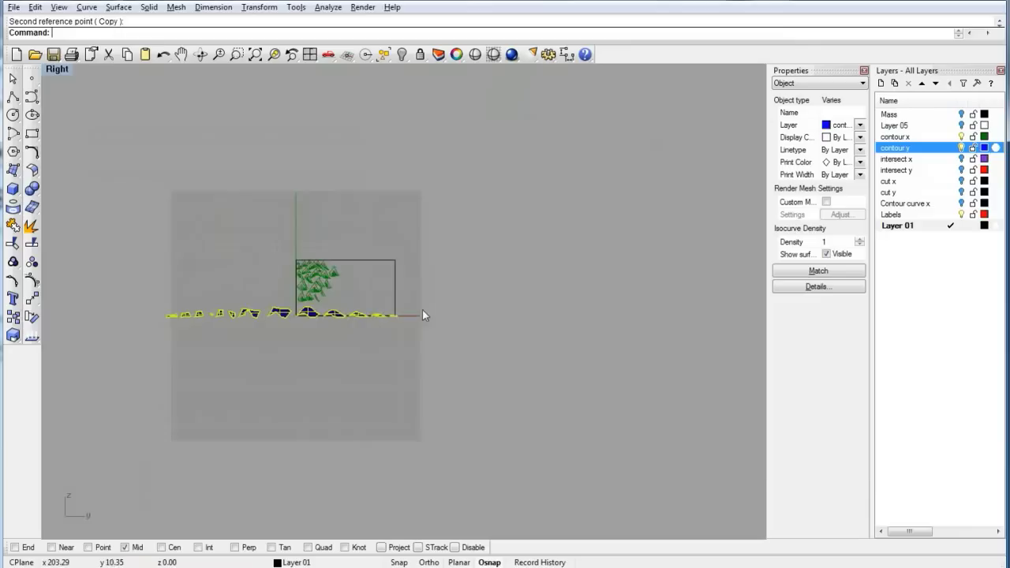
scroll(413, 379, "up", 6)
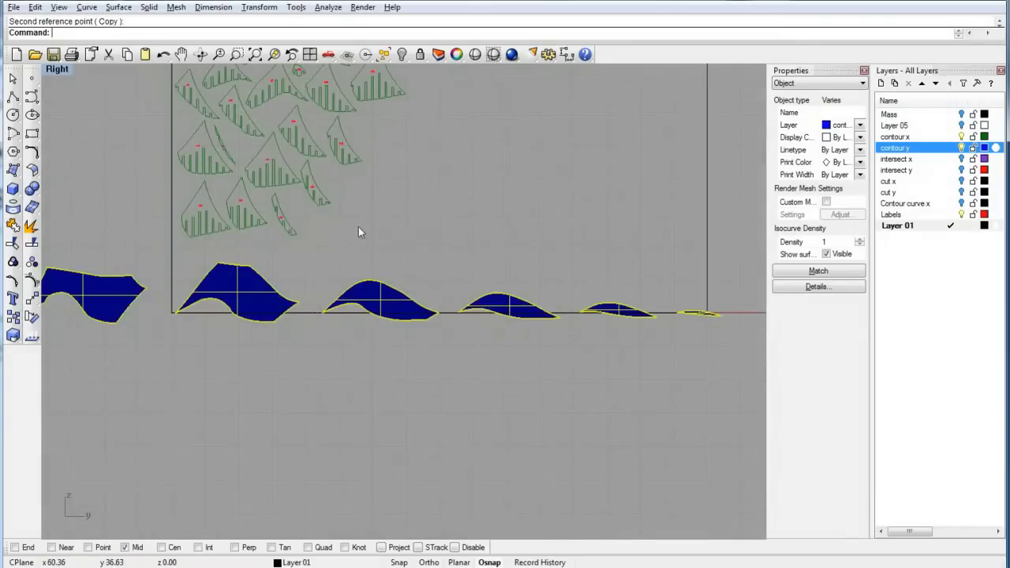
right_click_drag(359, 226, 317, 335)
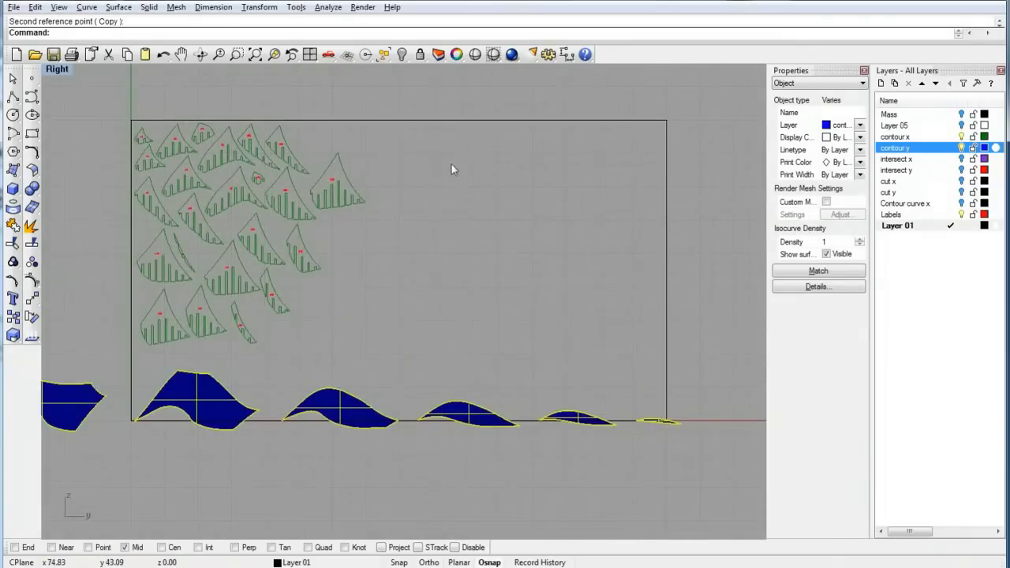
left_click(962, 148)
right_click_drag(437, 304, 518, 304)
right_click_drag(261, 239, 210, 250)
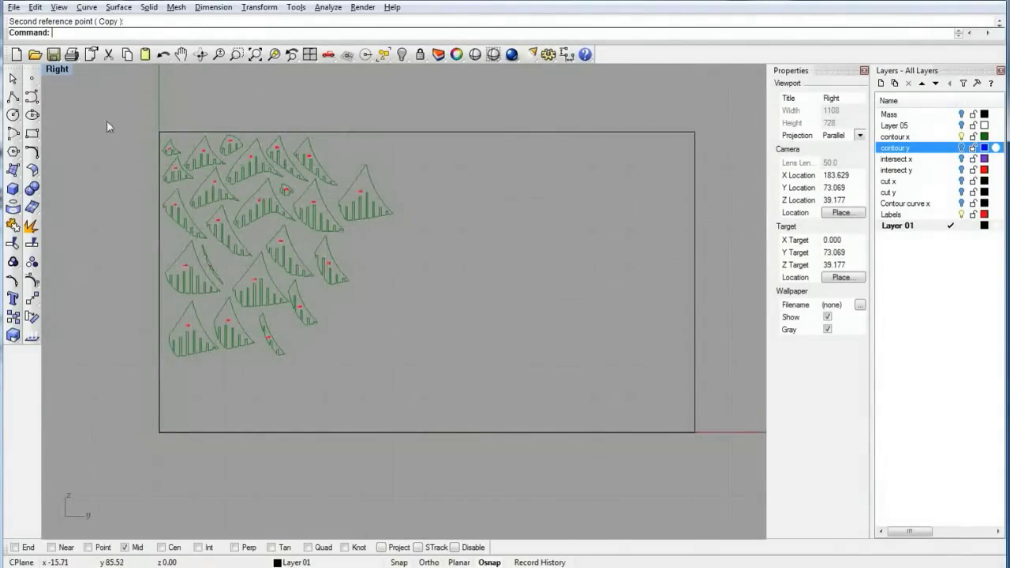
Export the sheet outline and all nested x-direction profiles as an Adobe Illustrator file named "laser file", preserving model scale at 1 inch = 1 inch
left_click_drag(105, 87, 755, 508)
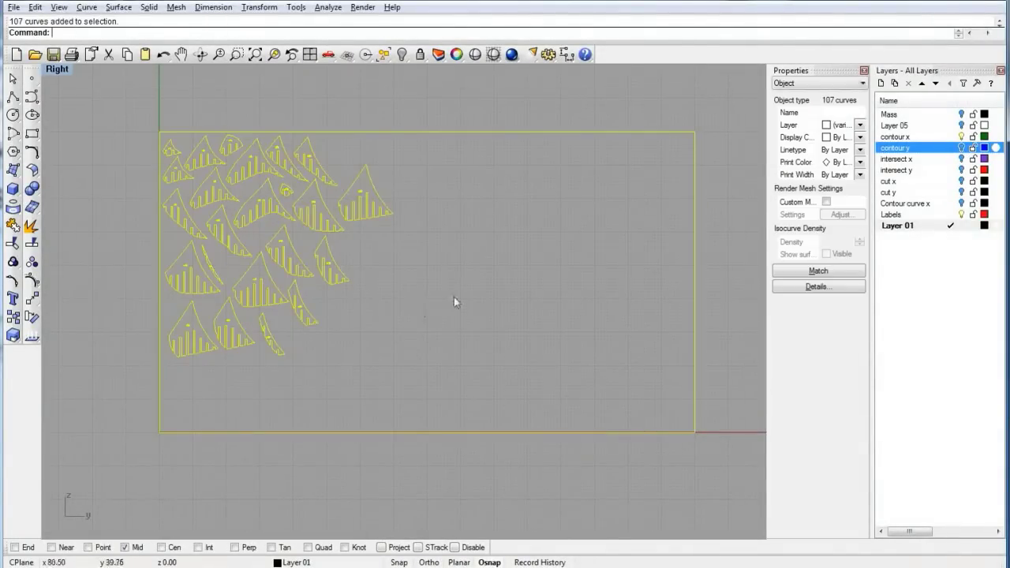
left_click(14, 8)
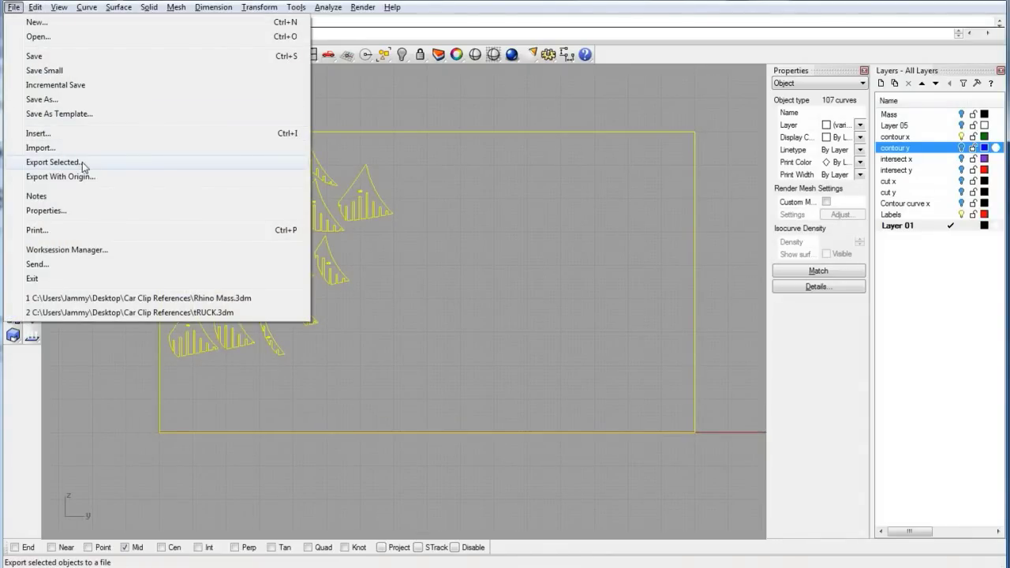
left_click(86, 162)
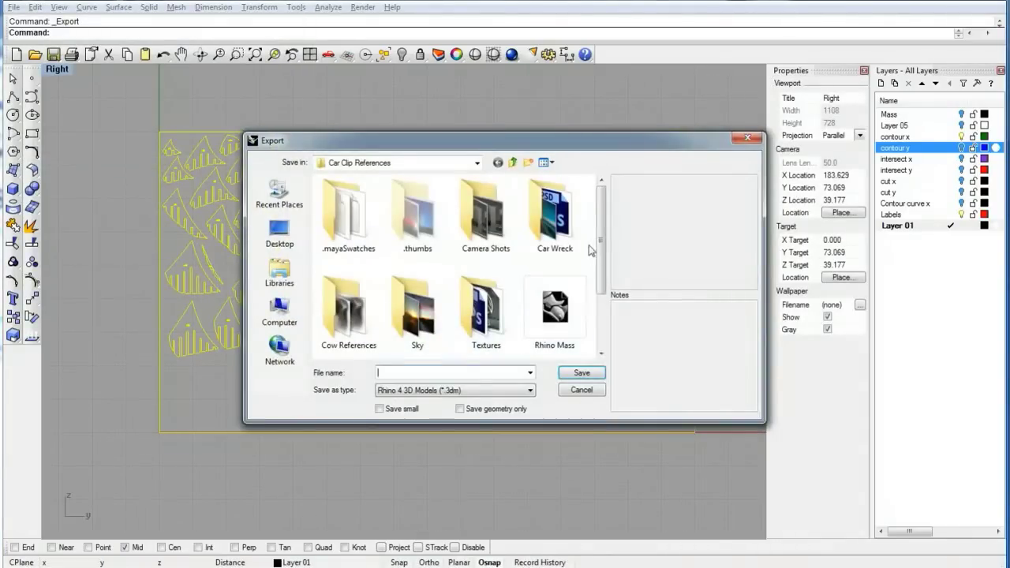
mouse_move(602, 229)
left_mouse_down()
mouse_move(607, 286)
mouse_move(607, 217)
left_mouse_up()
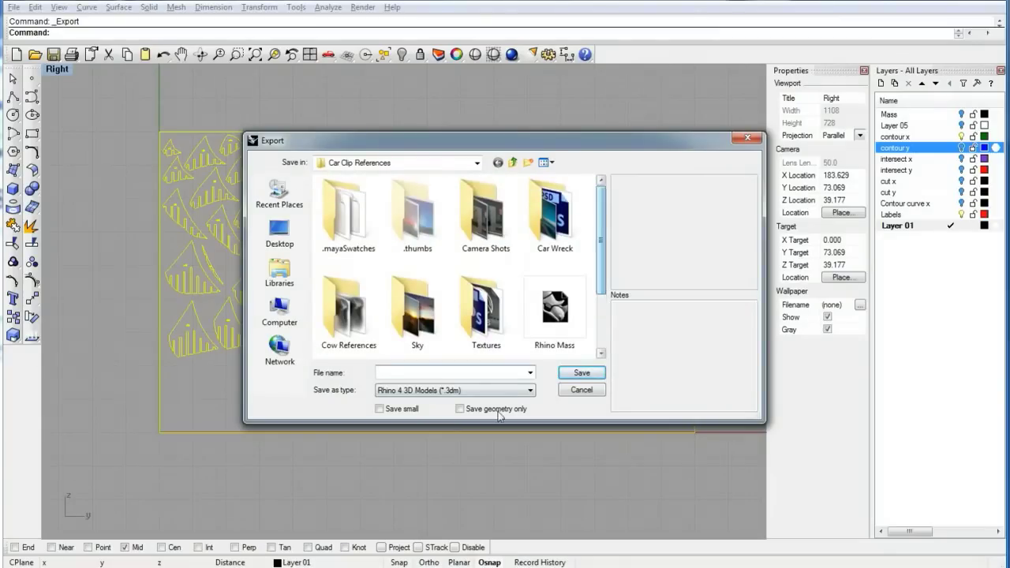
left_click(531, 390)
left_click_drag(533, 447, 533, 475)
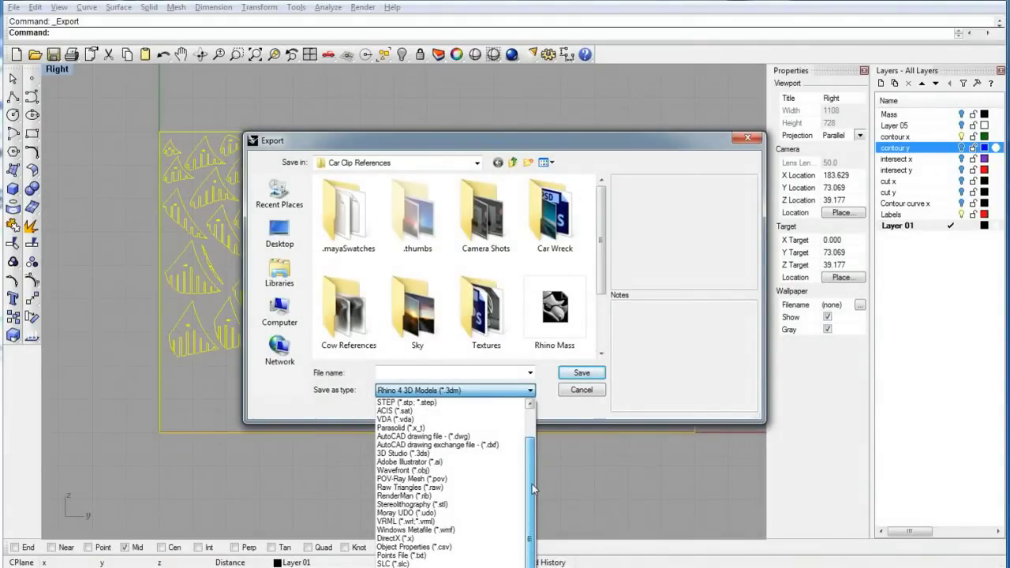
left_click(449, 464)
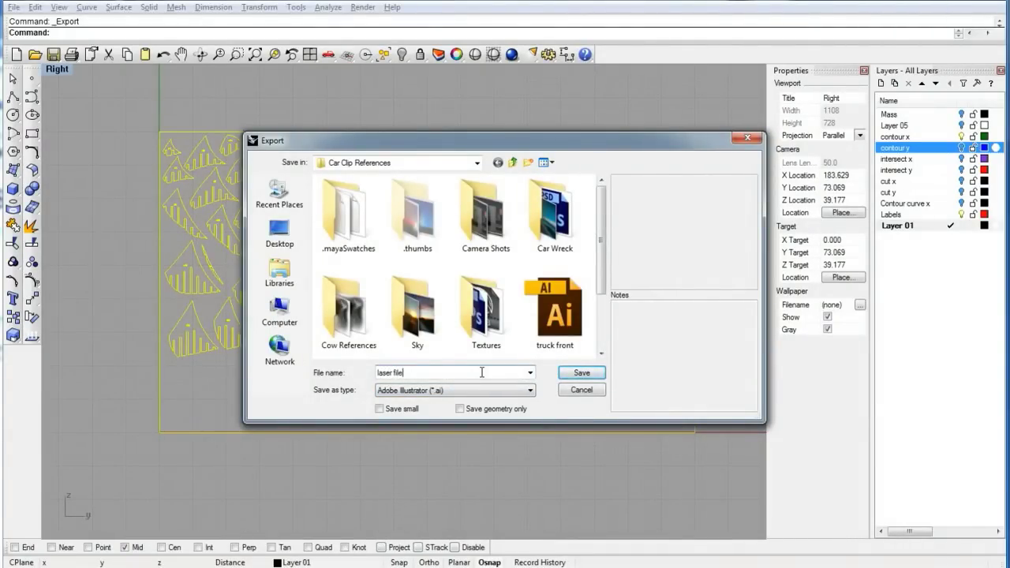
left_click(579, 373)
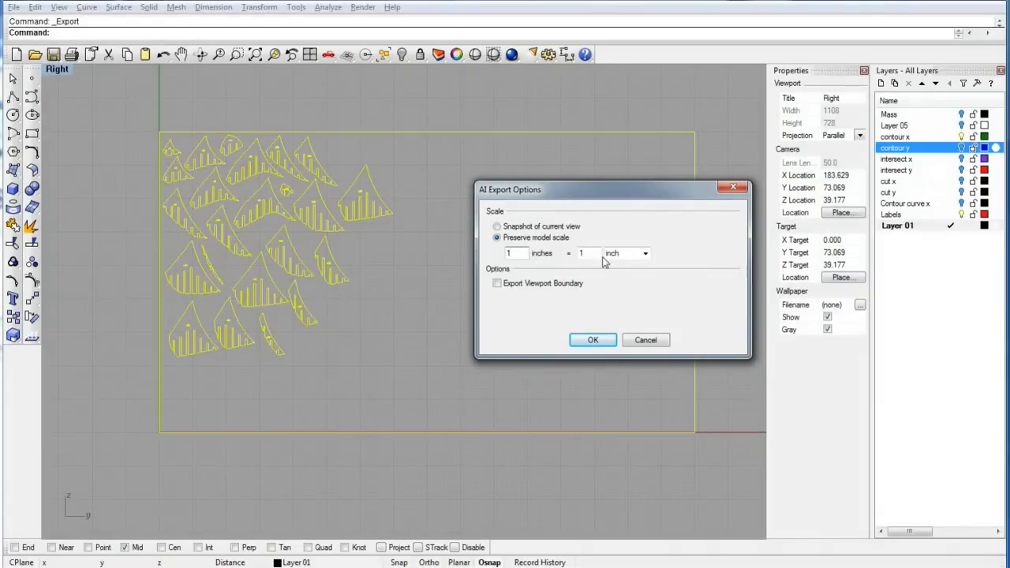
left_click(593, 340)
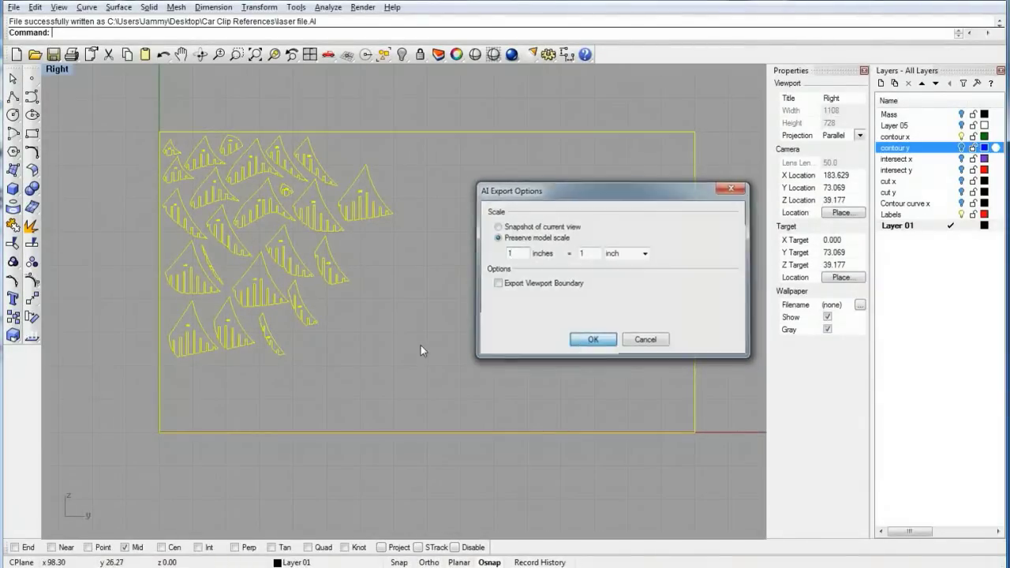
right_click_drag(475, 354, 449, 374)
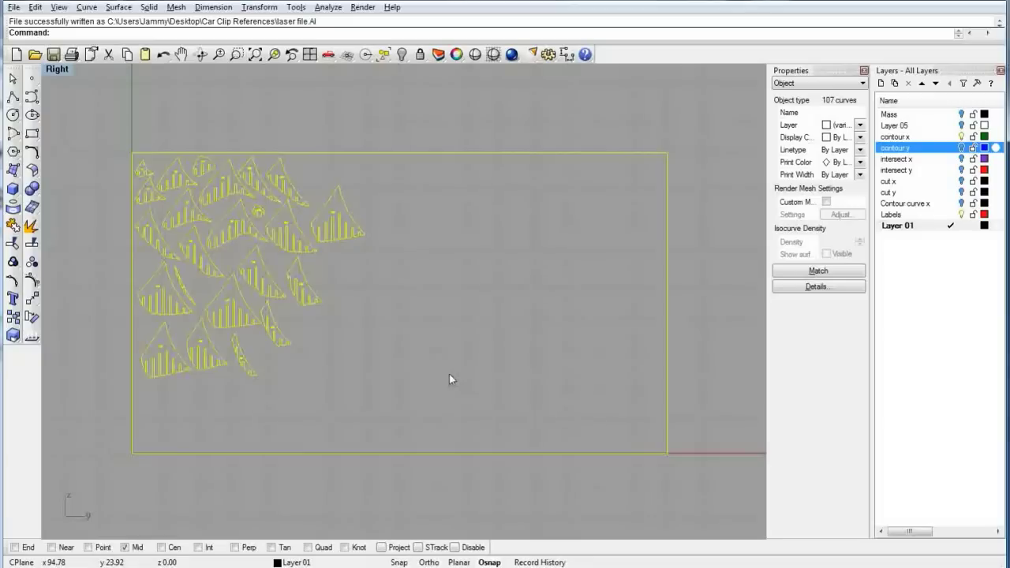